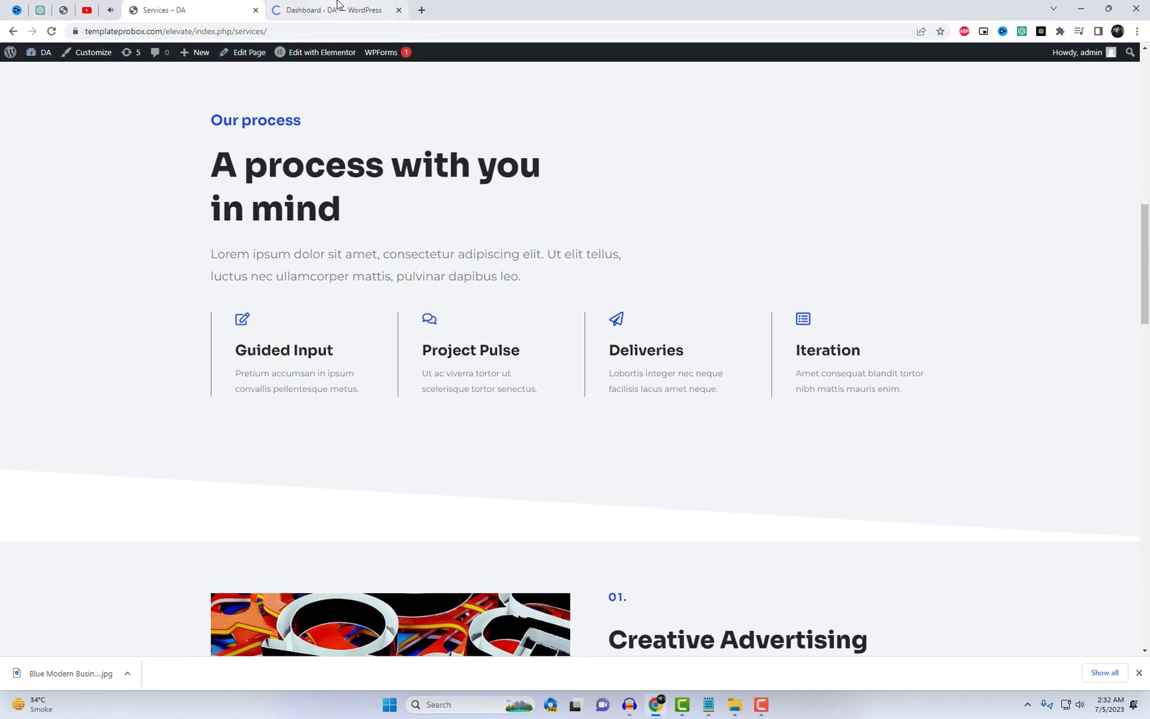
# - Go to the WordPress dashboard and open the Installed Plugins list
pyautogui.click(337, 5)
pyautogui.moveTo(85, 394)
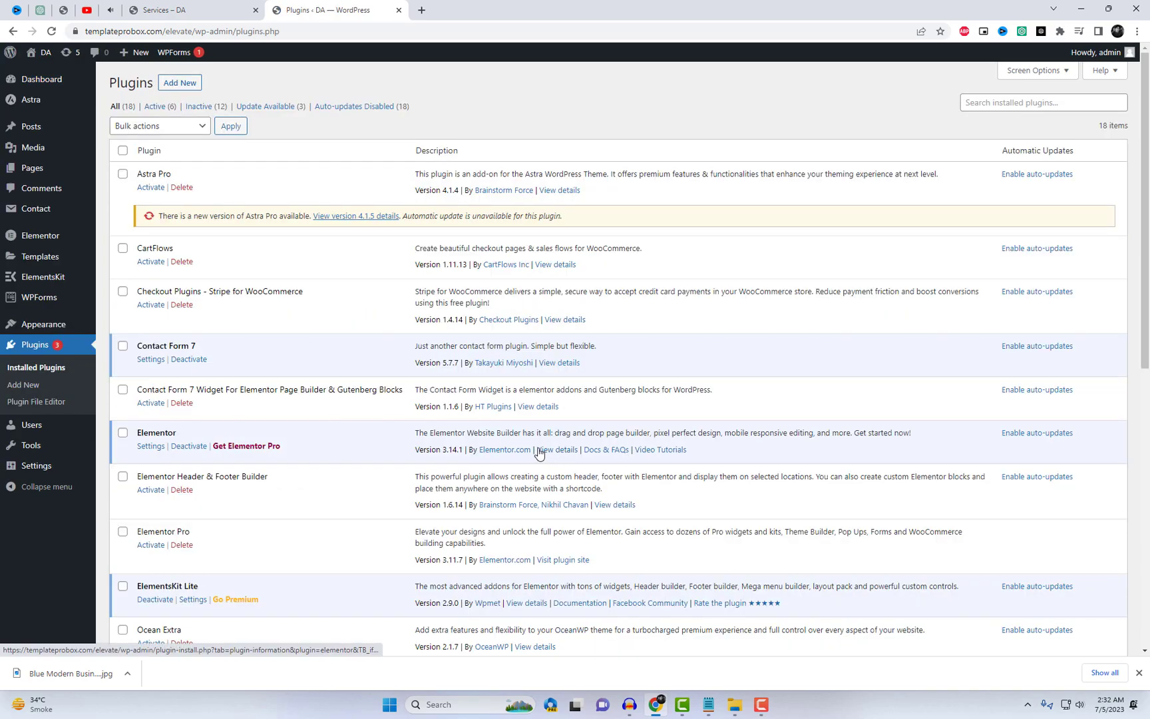
# - Copy the ElementsKit Lite name and search for it on the Add New plugins page
pyautogui.scroll(-3, 539, 452)
pyautogui.tripleClick(179, 406)
pyautogui.hotkey('ctrl', 'c')
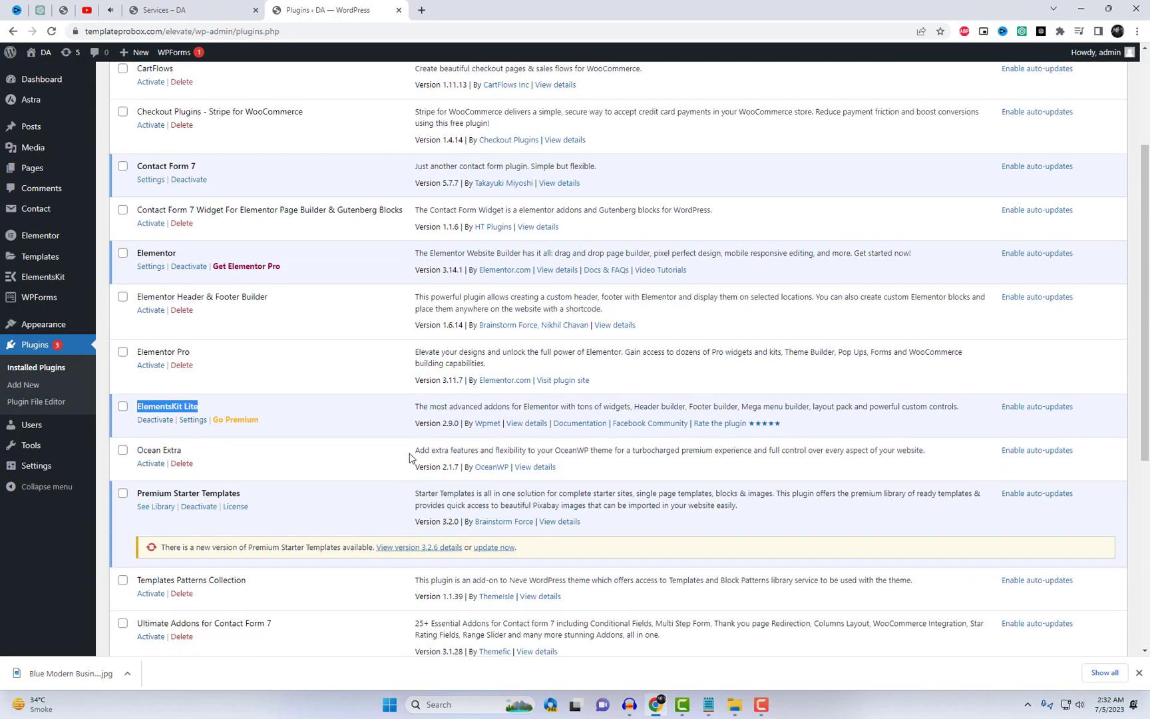
pyautogui.scroll(3, 409, 457)
pyautogui.click(179, 83)
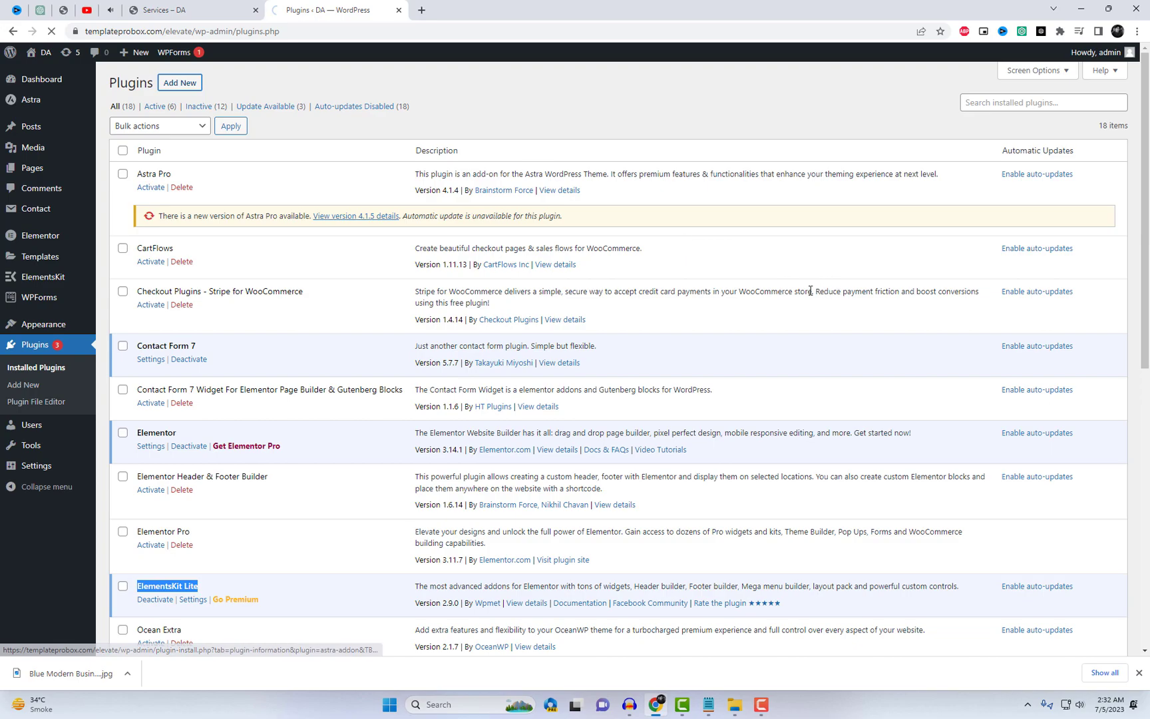
pyautogui.click(978, 117)
pyautogui.hotkey('ctrl', 'v')
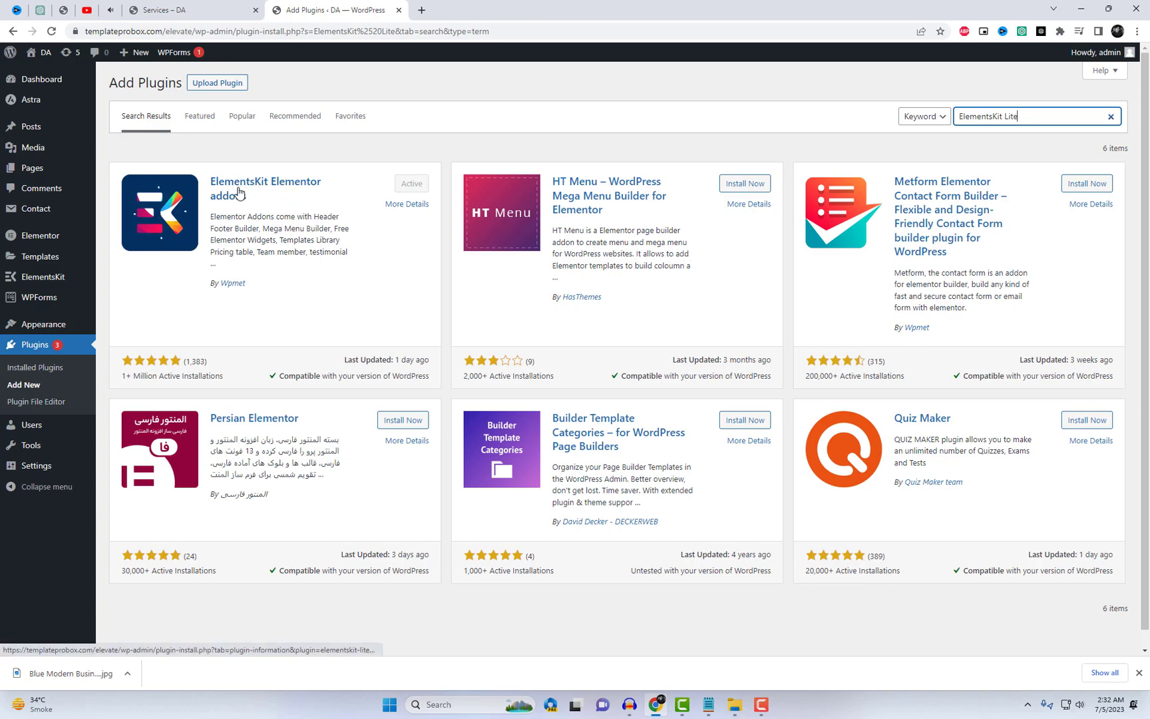
# - Open the ElementsKit settings and search its widget list for 'tabs' to check the Tab widget
pyautogui.moveTo(53, 277)
pyautogui.click(130, 285)
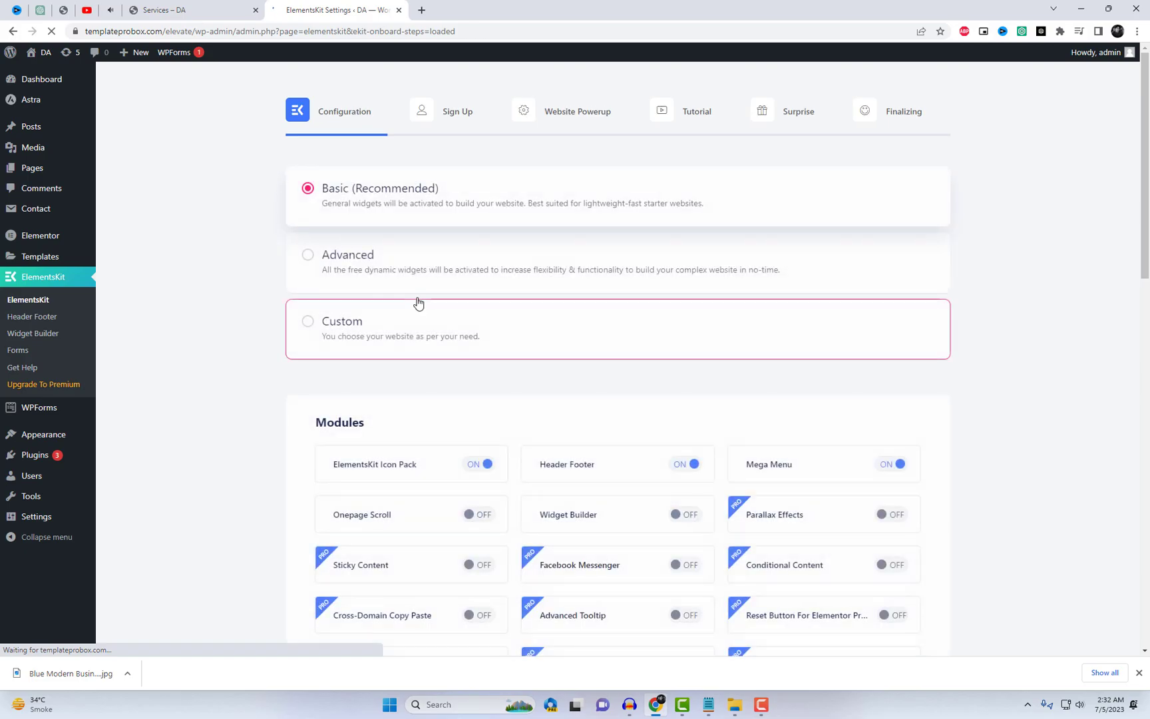
pyautogui.scroll(-3, 614, 392)
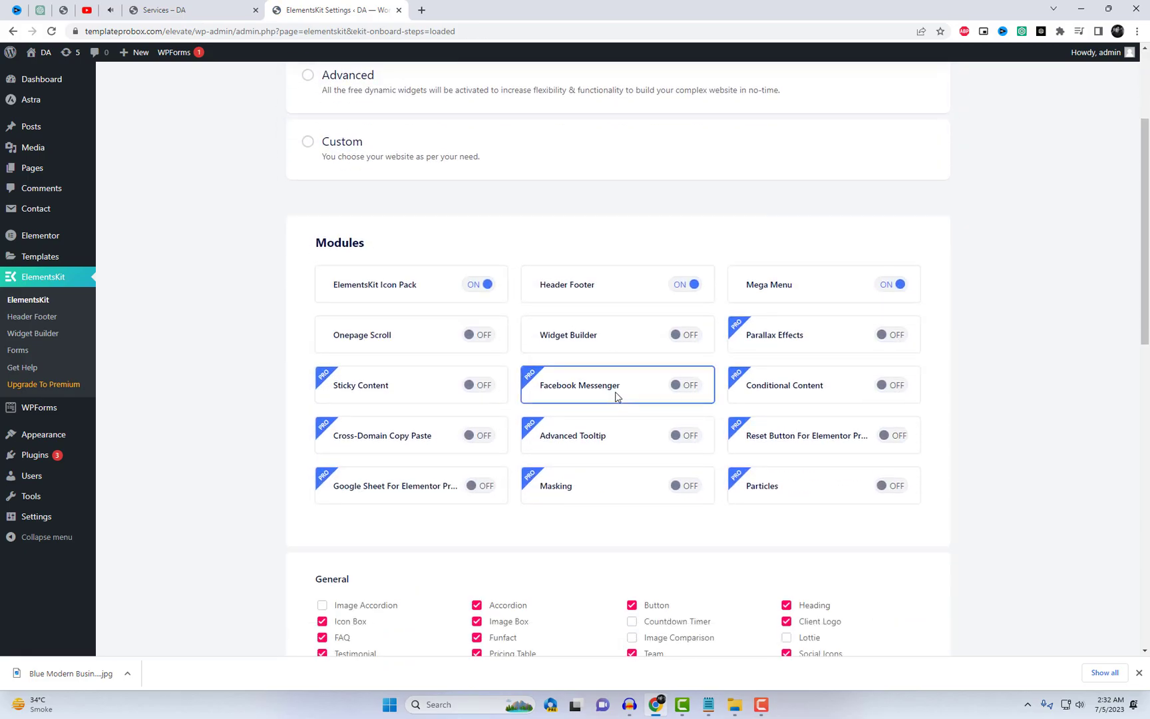
pyautogui.scroll(3, 616, 396)
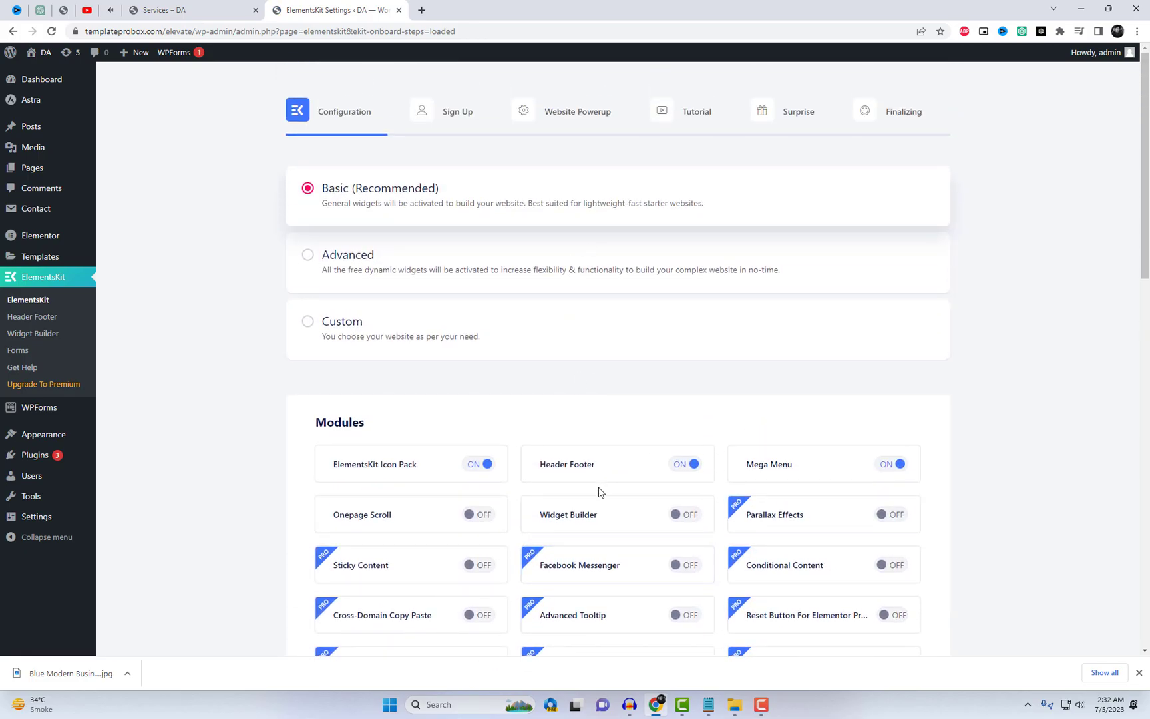
pyautogui.scroll(-9, 598, 492)
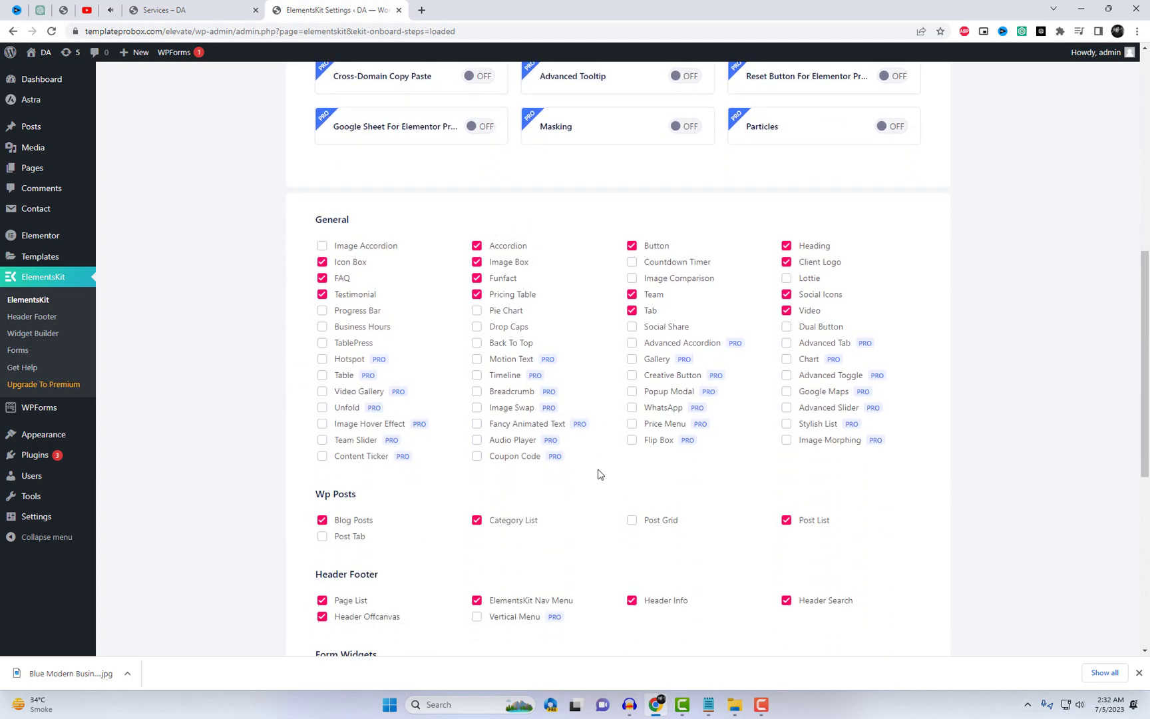
pyautogui.hotkey('ctrl', 'f')
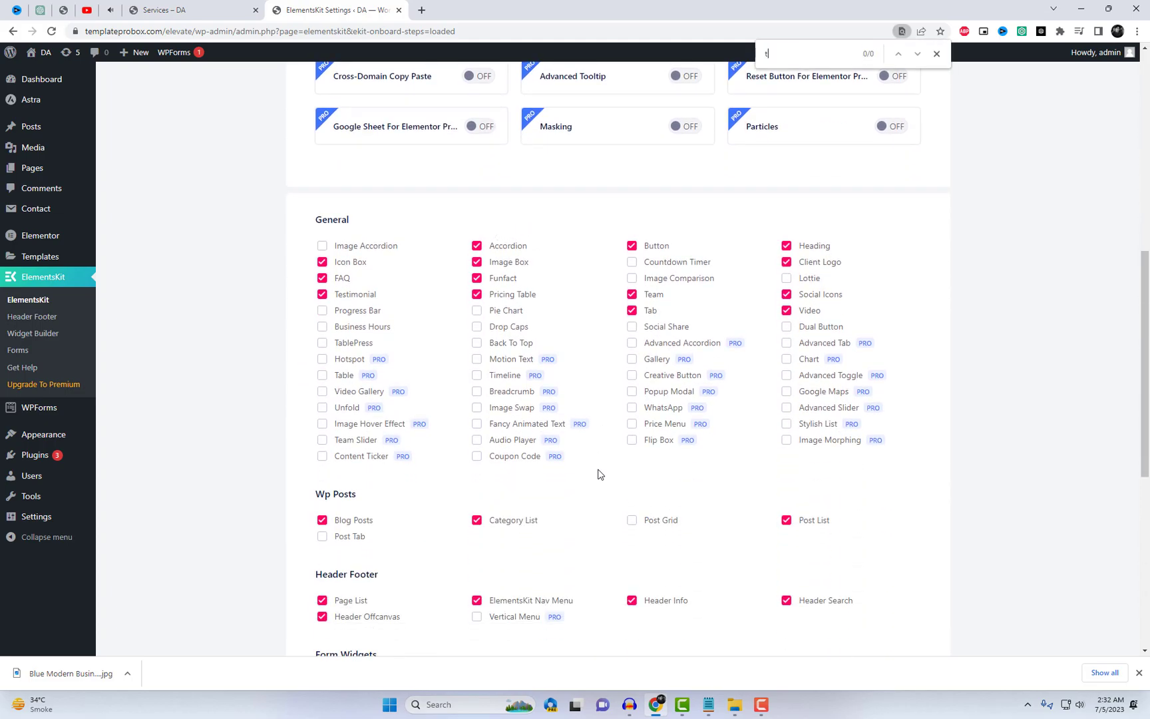
pyautogui.write('tabs')
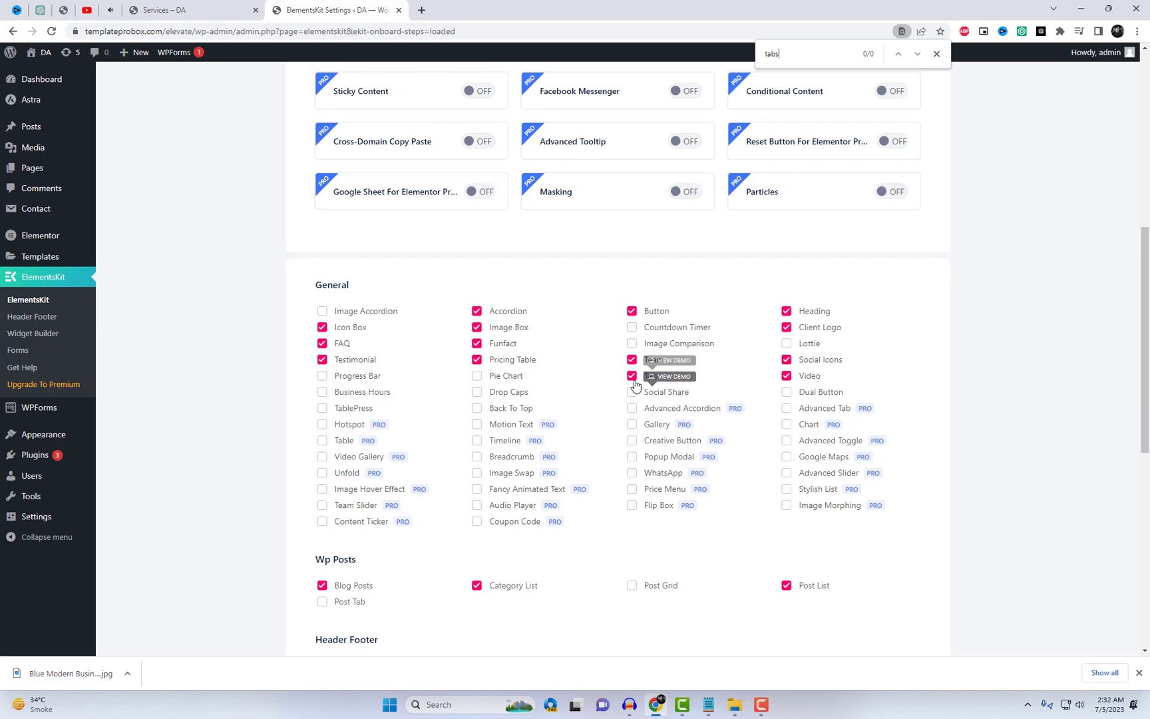
pyautogui.click(936, 53)
pyautogui.scroll(7, 824, 414)
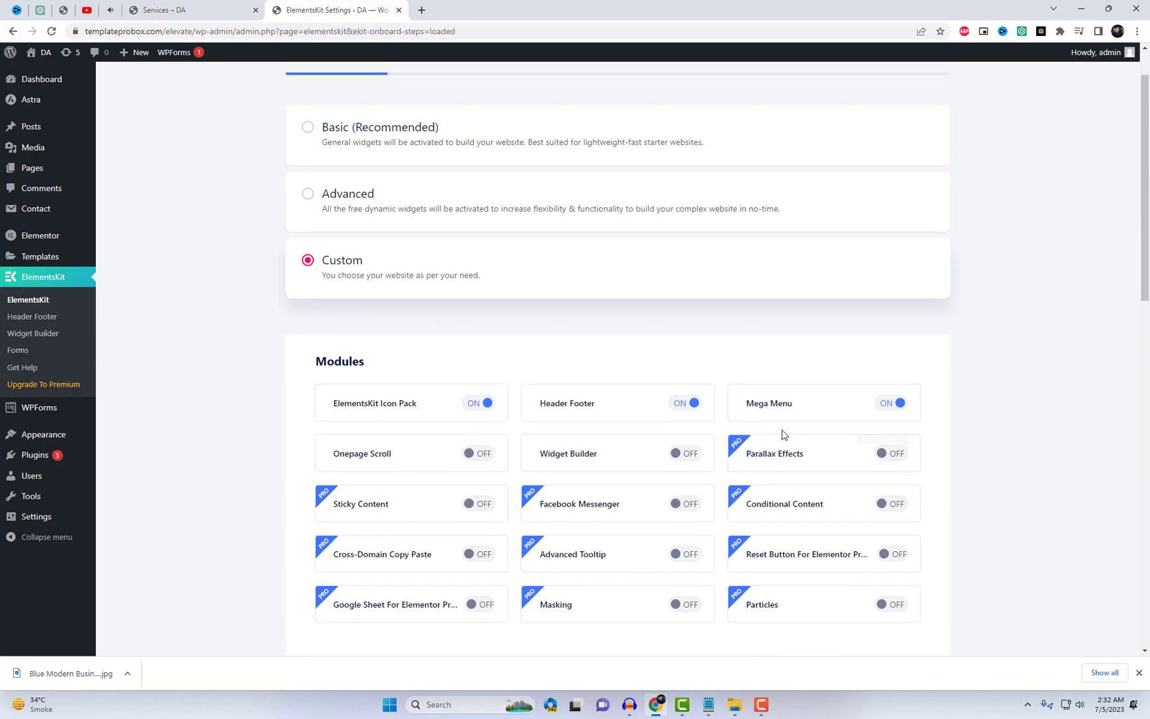
# - Open the Services page in Elementor and add a single-column flexbox container below the process steps
pyautogui.click(208, 7)
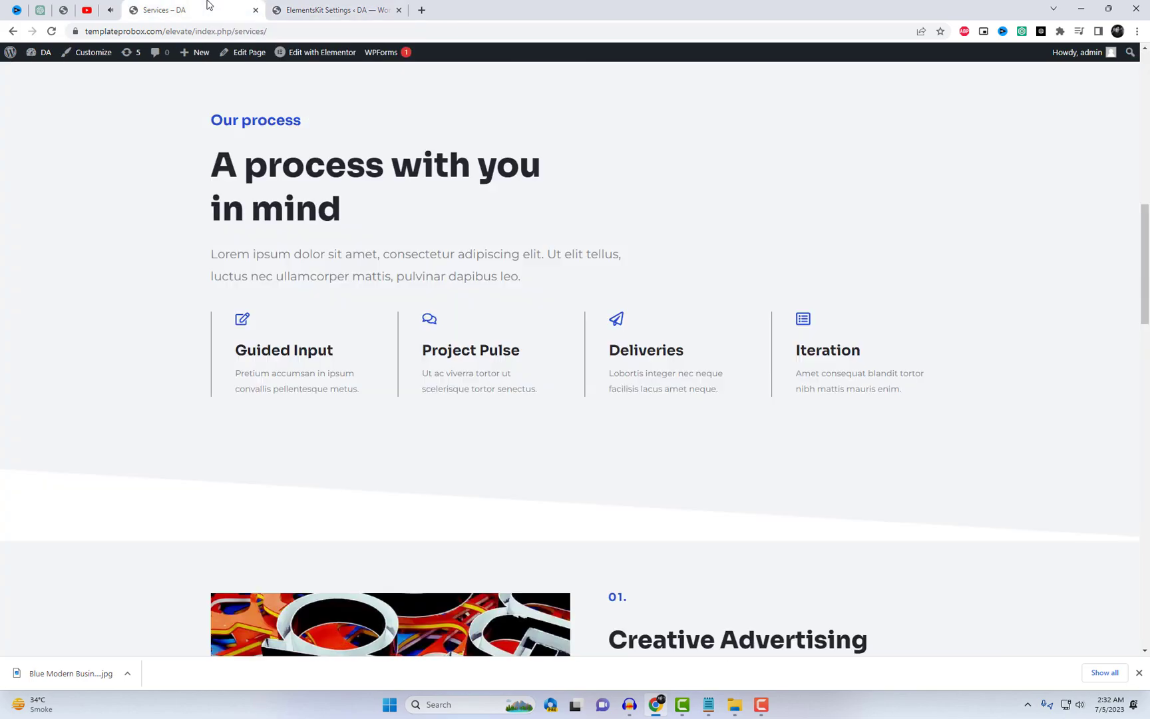
pyautogui.click(333, 75)
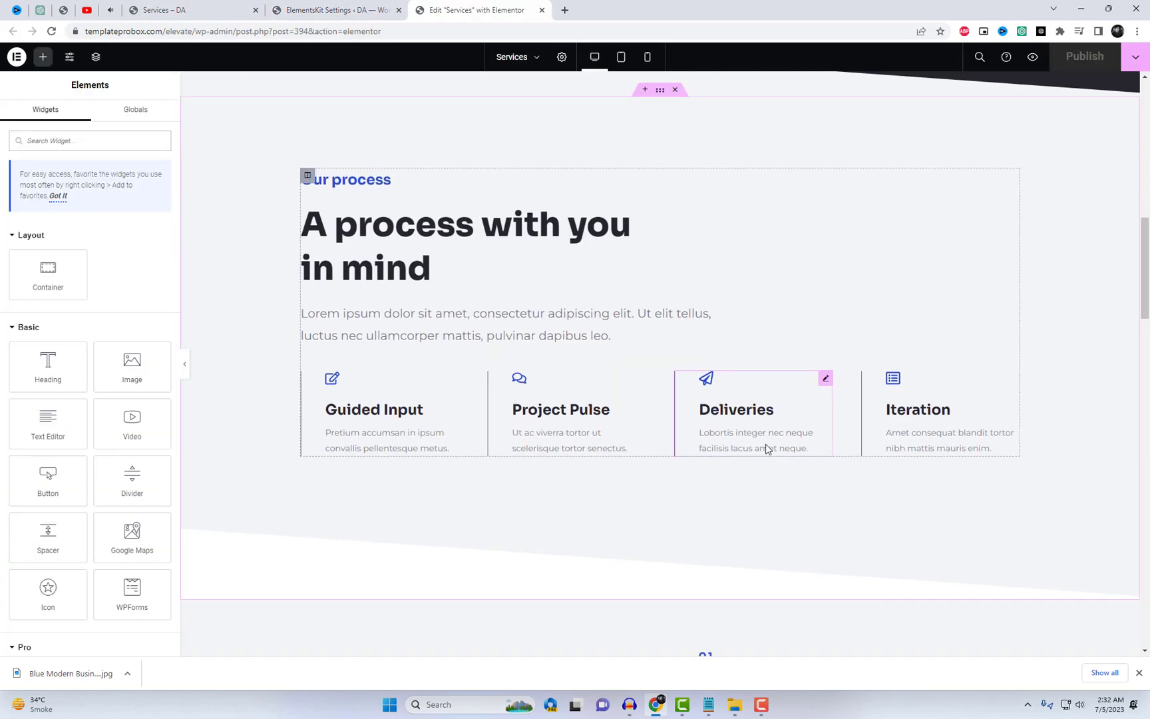
pyautogui.scroll(-3, 535, 326)
pyautogui.moveTo(634, 390)
pyautogui.click(644, 366)
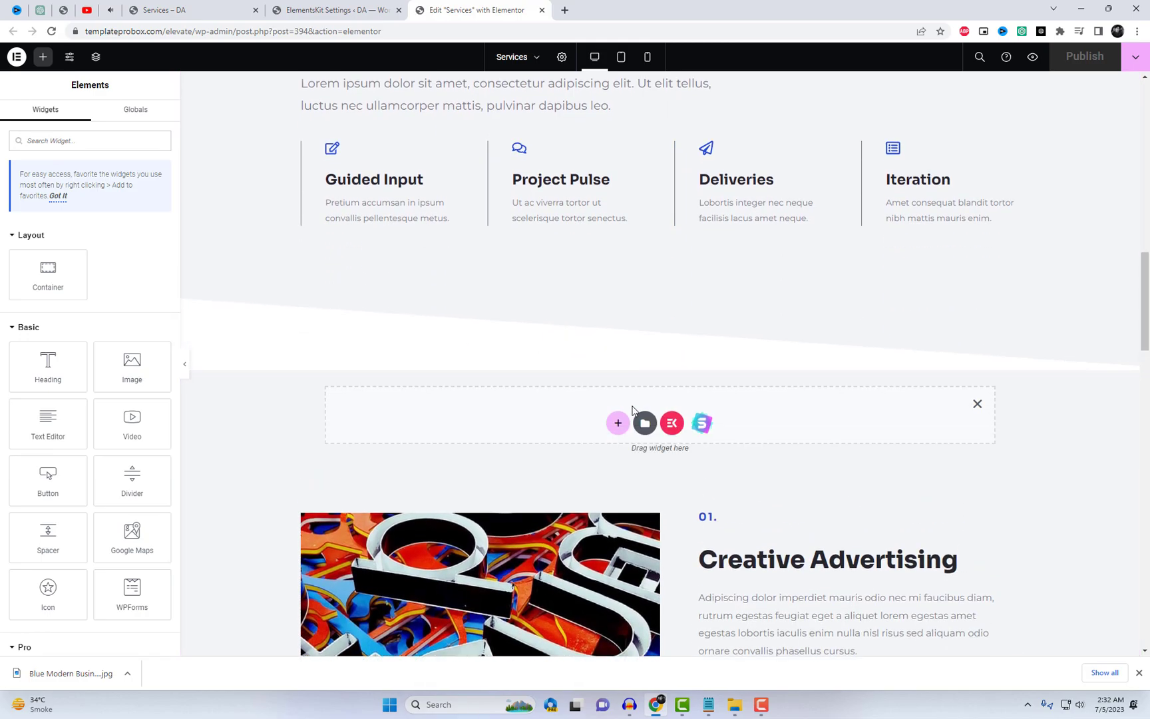
pyautogui.click(618, 429)
pyautogui.click(617, 454)
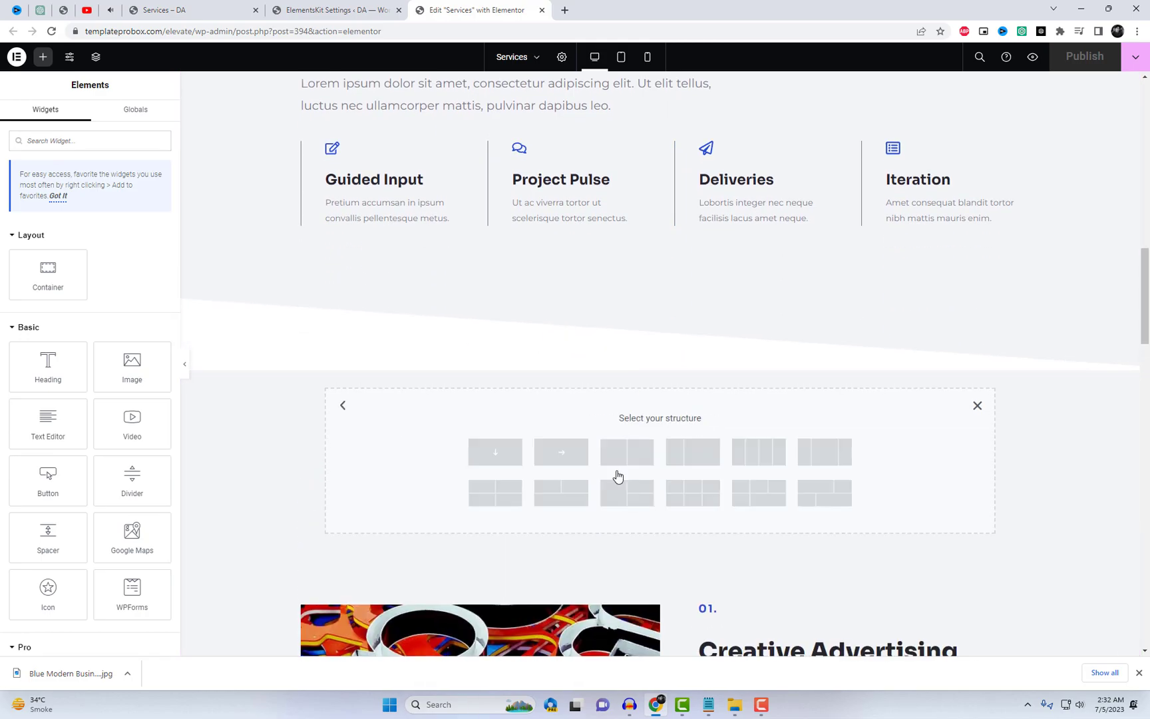
pyautogui.click(498, 459)
# - Search widgets for 'tabs' and drag the ElementsKit Tab widget into the new container
pyautogui.click(660, 405)
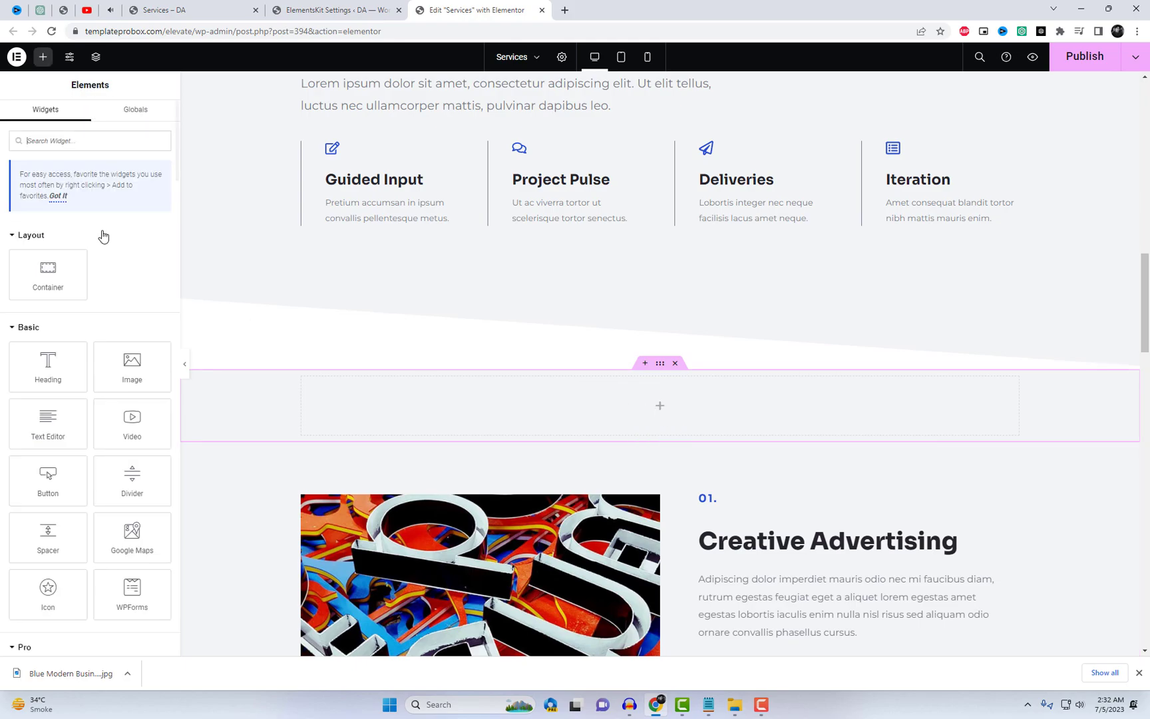
pyautogui.click(83, 146)
pyautogui.write('tabs')
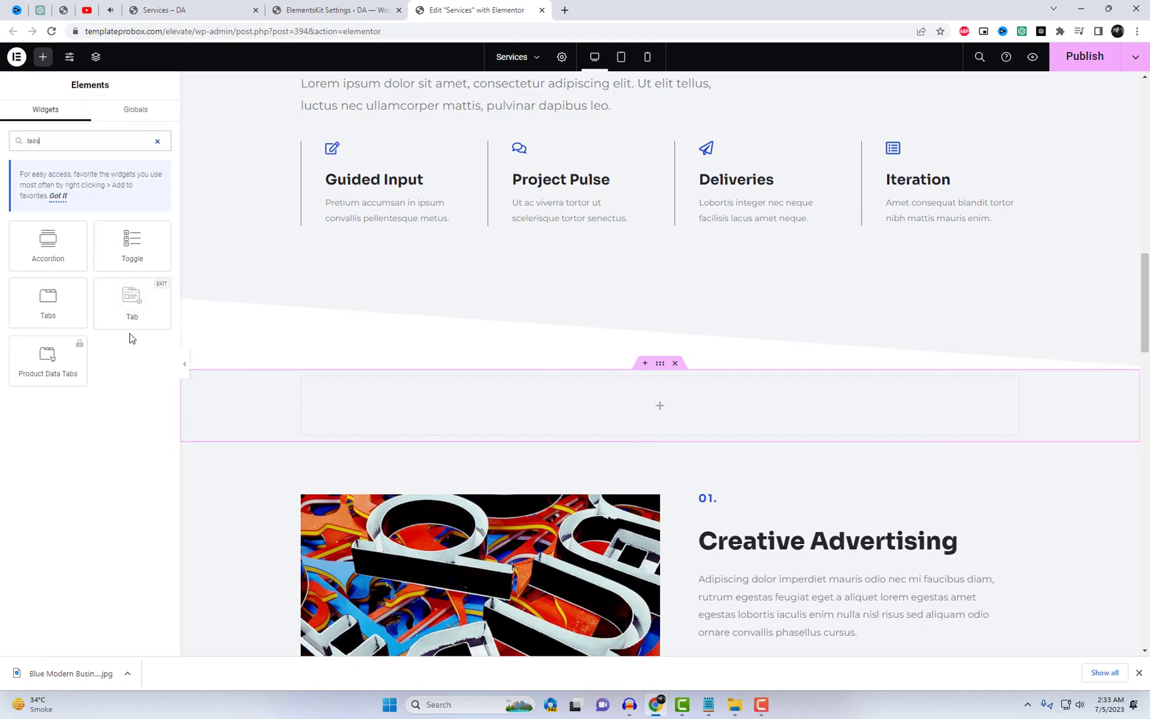
pyautogui.moveTo(131, 305); pyautogui.dragTo(689, 469)
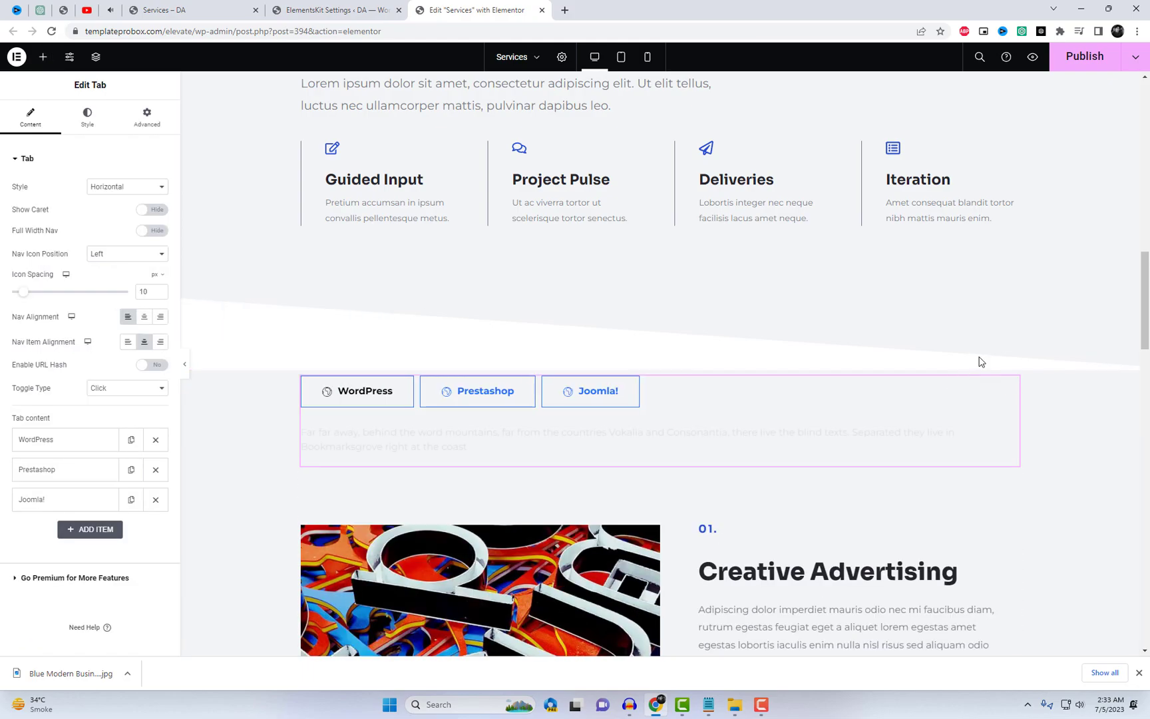
# - Try the vertical tab layout, then set the tabs back to horizontal
pyautogui.scroll(-2, 978, 359)
pyautogui.click(124, 186)
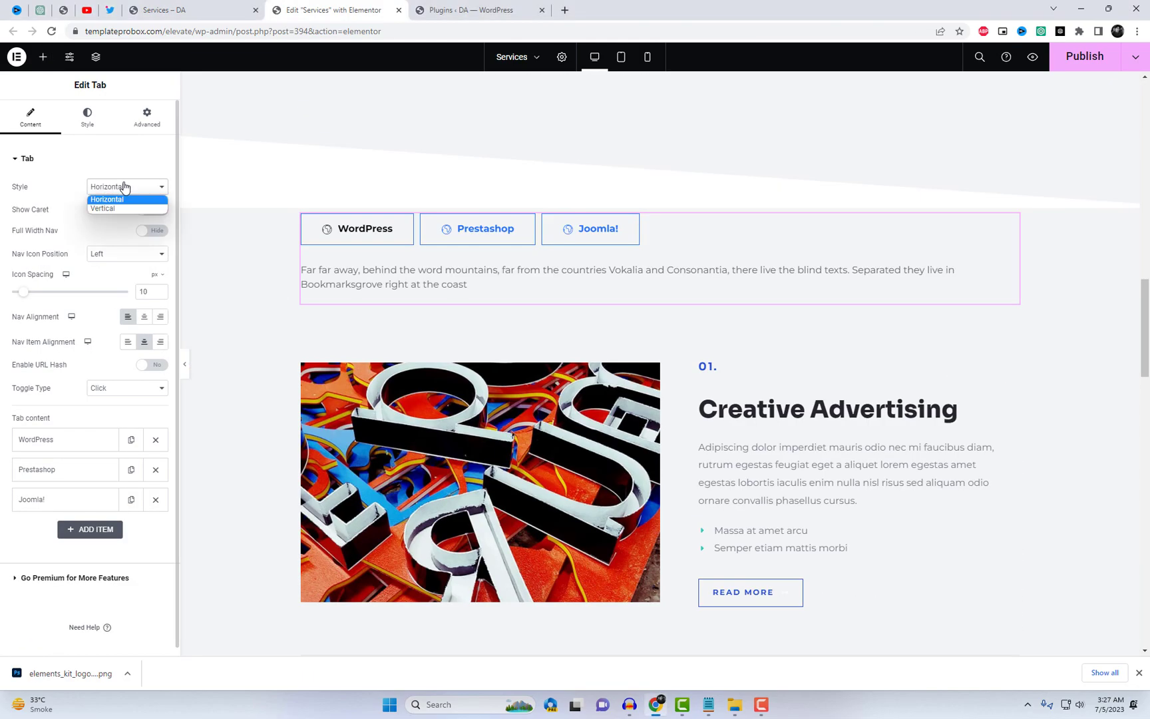
pyautogui.click(123, 209)
pyautogui.click(123, 187)
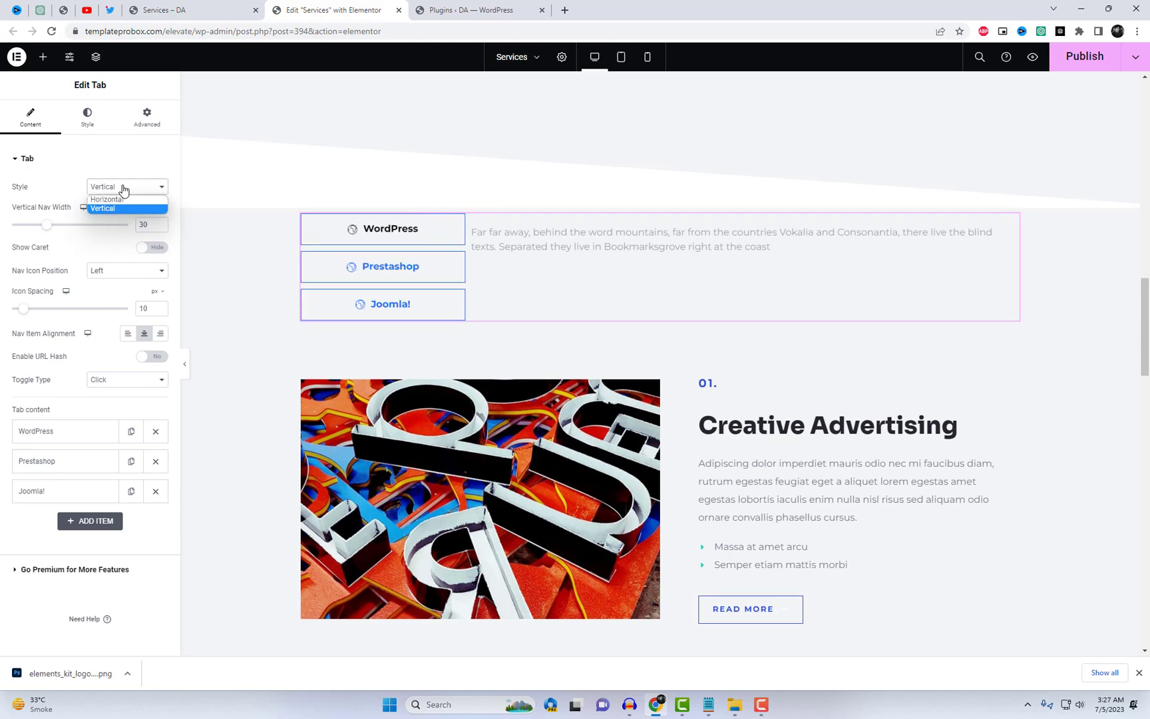
pyautogui.click(119, 199)
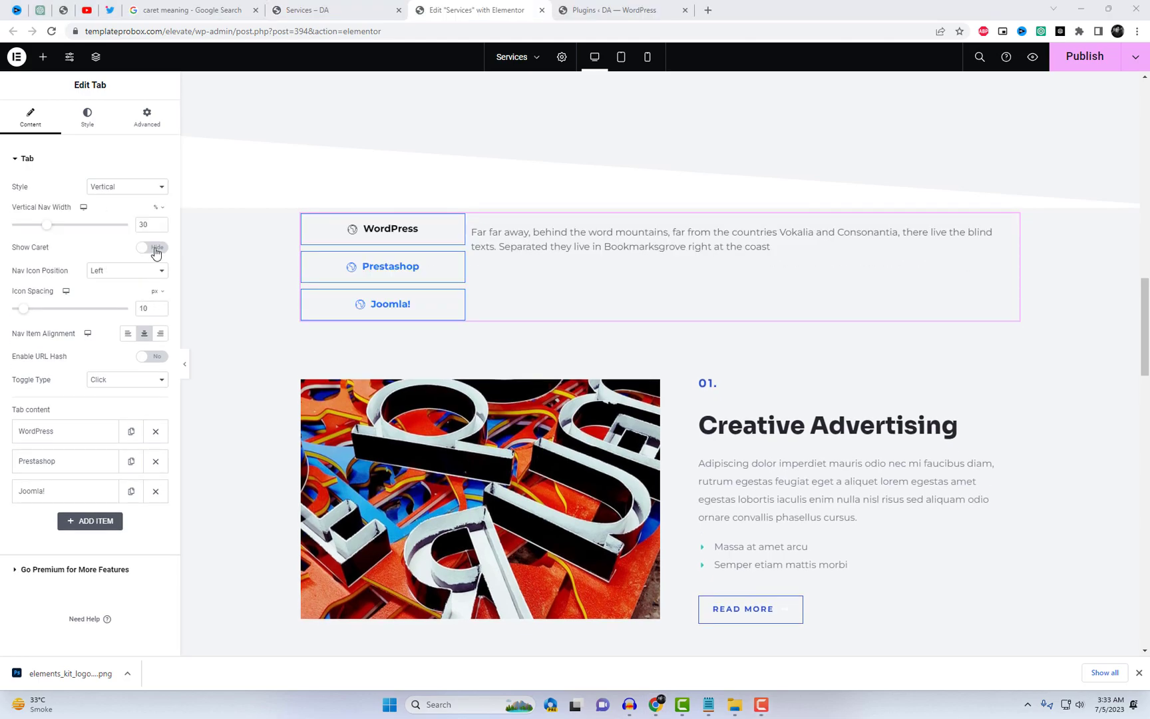
# - Preview the Nodes, pink, green and blue caret styles, then hide the caret
pyautogui.click(155, 249)
pyautogui.moveTo(92, 311)
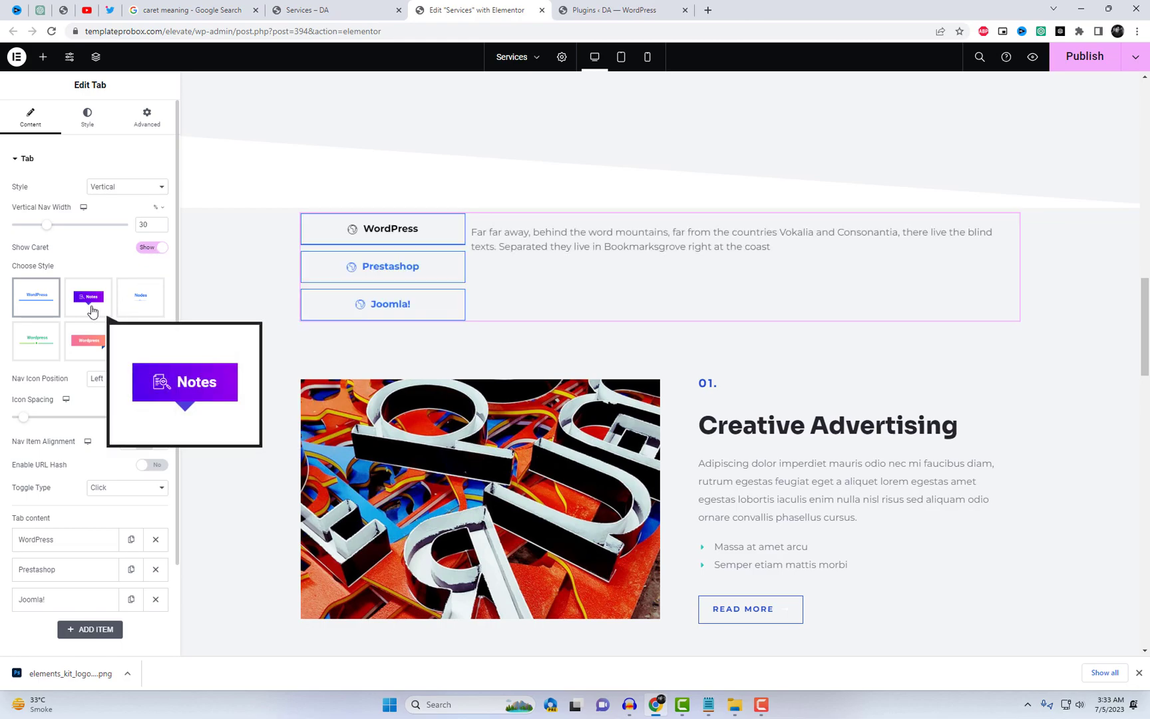
pyautogui.click(148, 316)
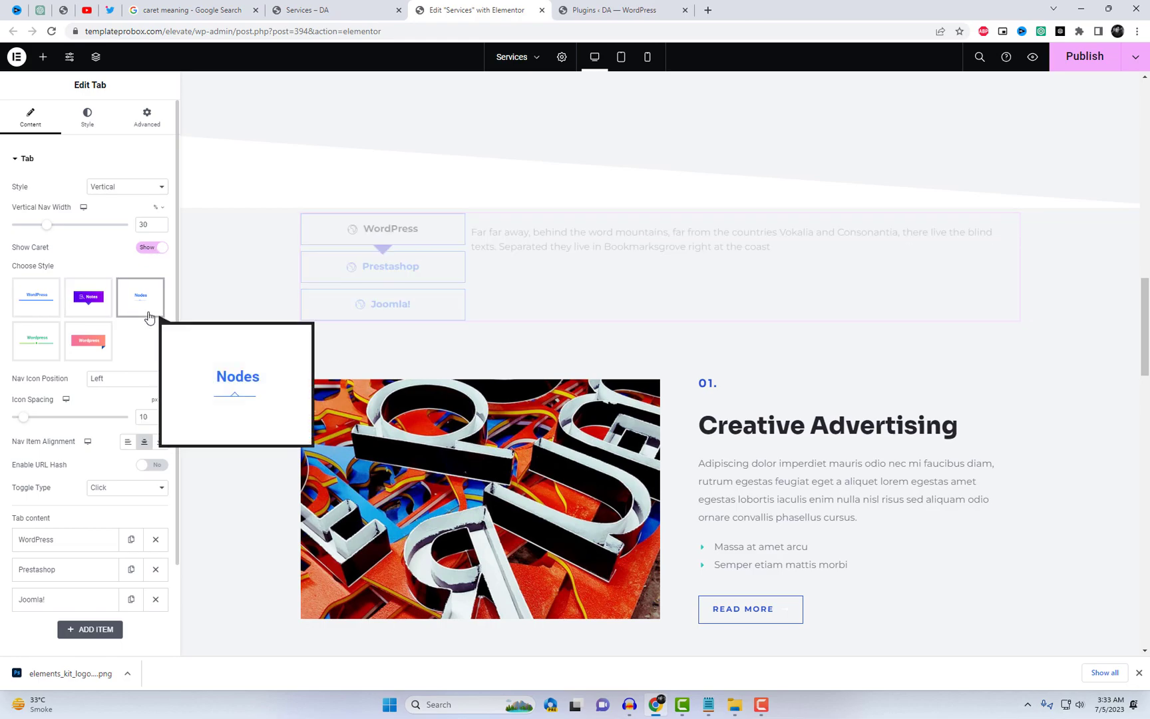
pyautogui.click(93, 345)
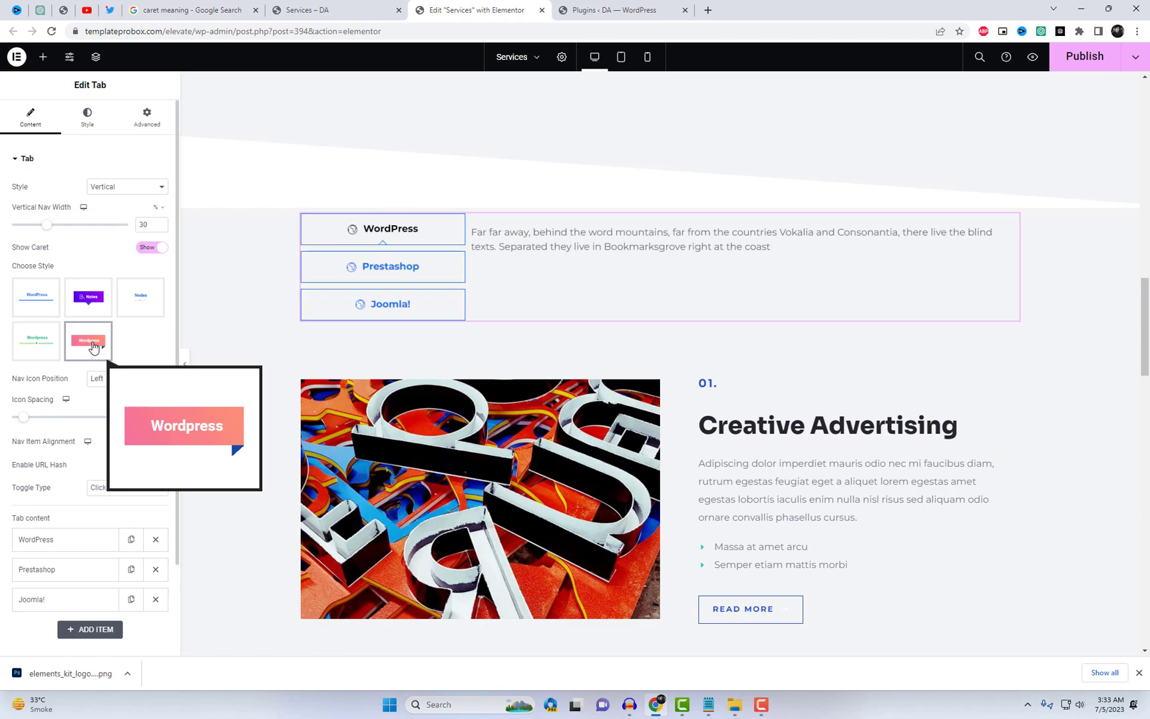
pyautogui.click(46, 348)
pyautogui.click(47, 306)
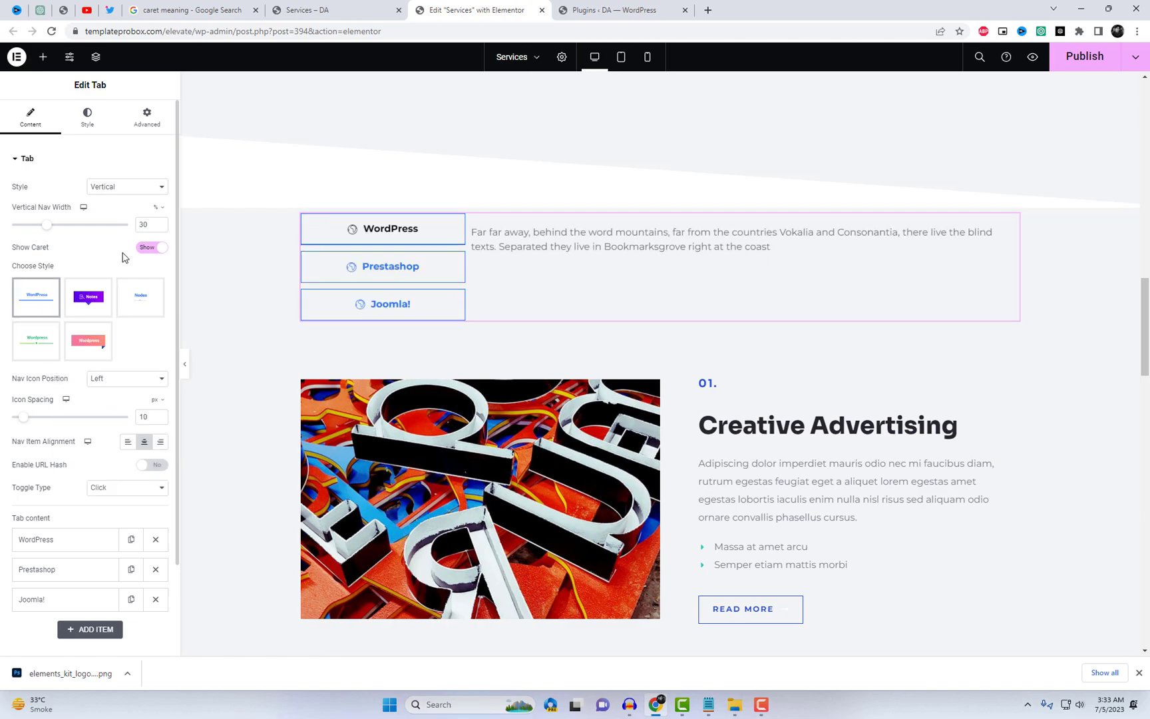
pyautogui.click(149, 249)
# - Place the tab icons to the right of the labels
pyautogui.click(126, 274)
pyautogui.click(122, 304)
pyautogui.click(131, 270)
pyautogui.click(120, 314)
pyautogui.click(123, 273)
pyautogui.click(121, 294)
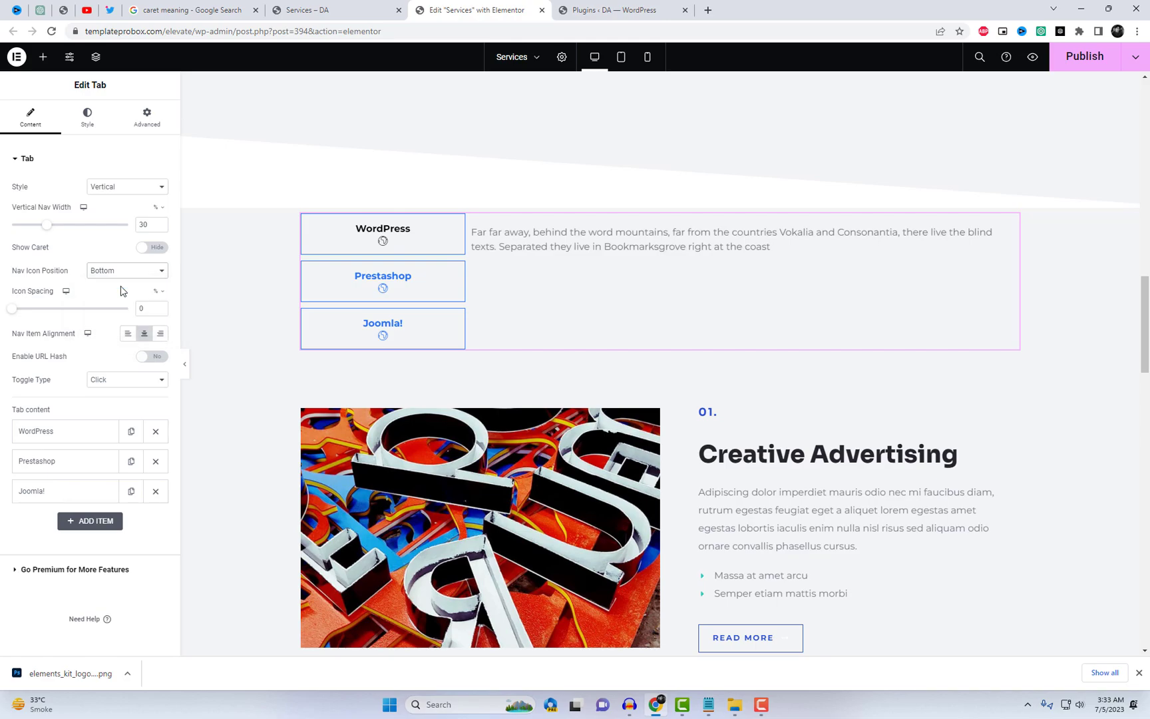
# - Set the tab toggle type to Hover
pyautogui.click(121, 380)
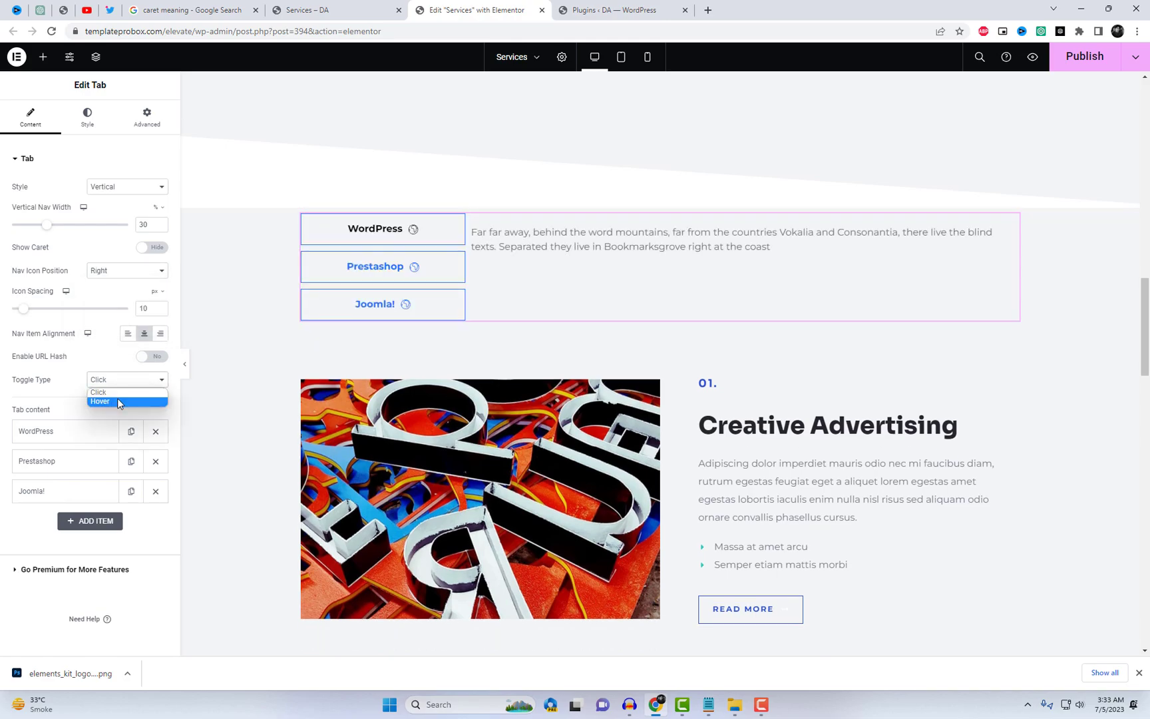
pyautogui.click(117, 401)
pyautogui.click(117, 380)
pyautogui.click(116, 393)
pyautogui.click(123, 382)
pyautogui.click(110, 401)
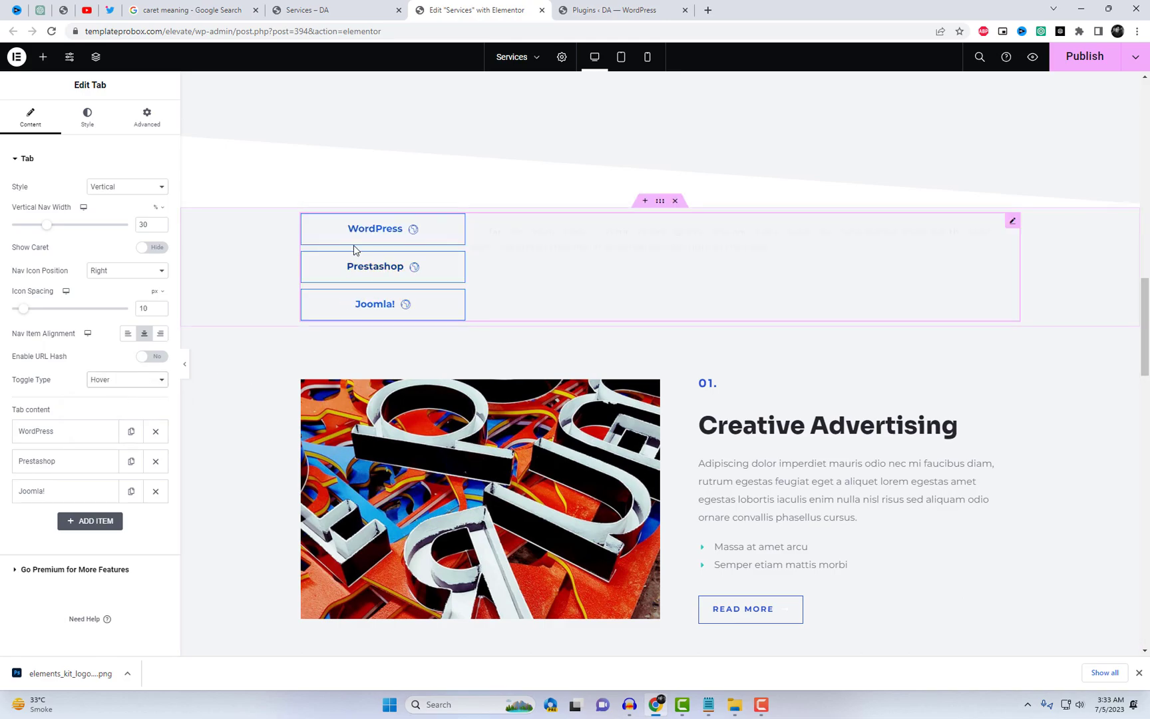
pyautogui.moveTo(359, 313)
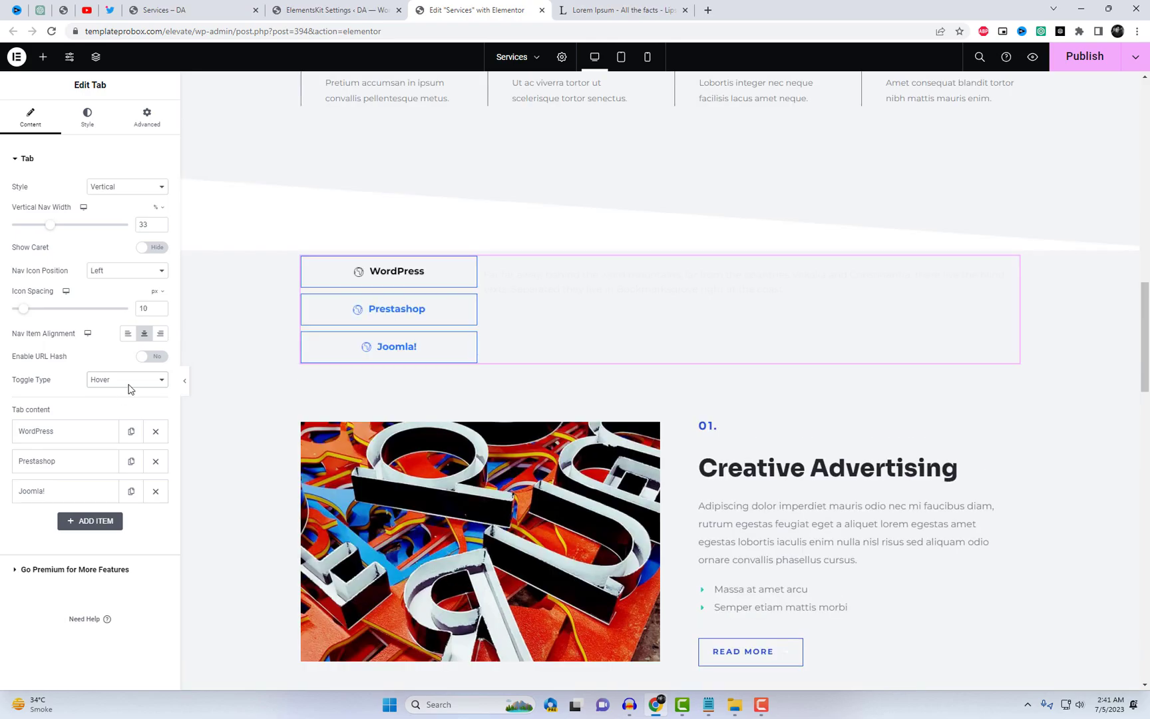
# - Switch the toggle type to Click and keep the tab labels left-aligned
pyautogui.click(127, 381)
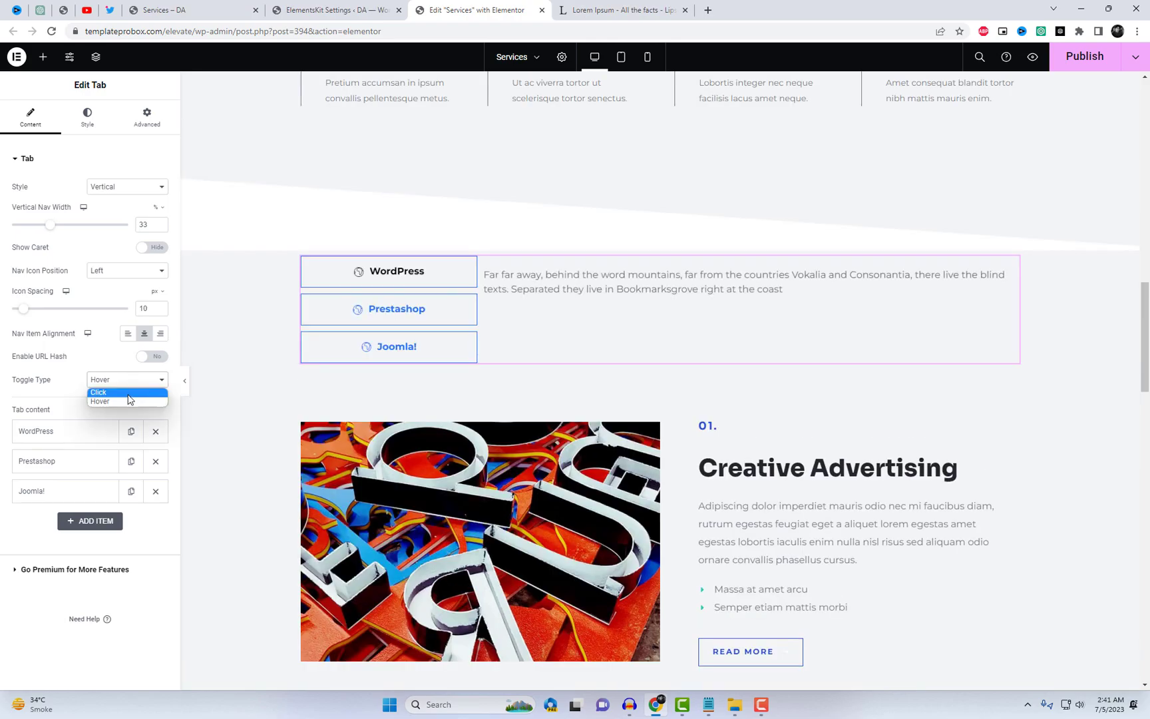
pyautogui.click(128, 393)
pyautogui.click(128, 333)
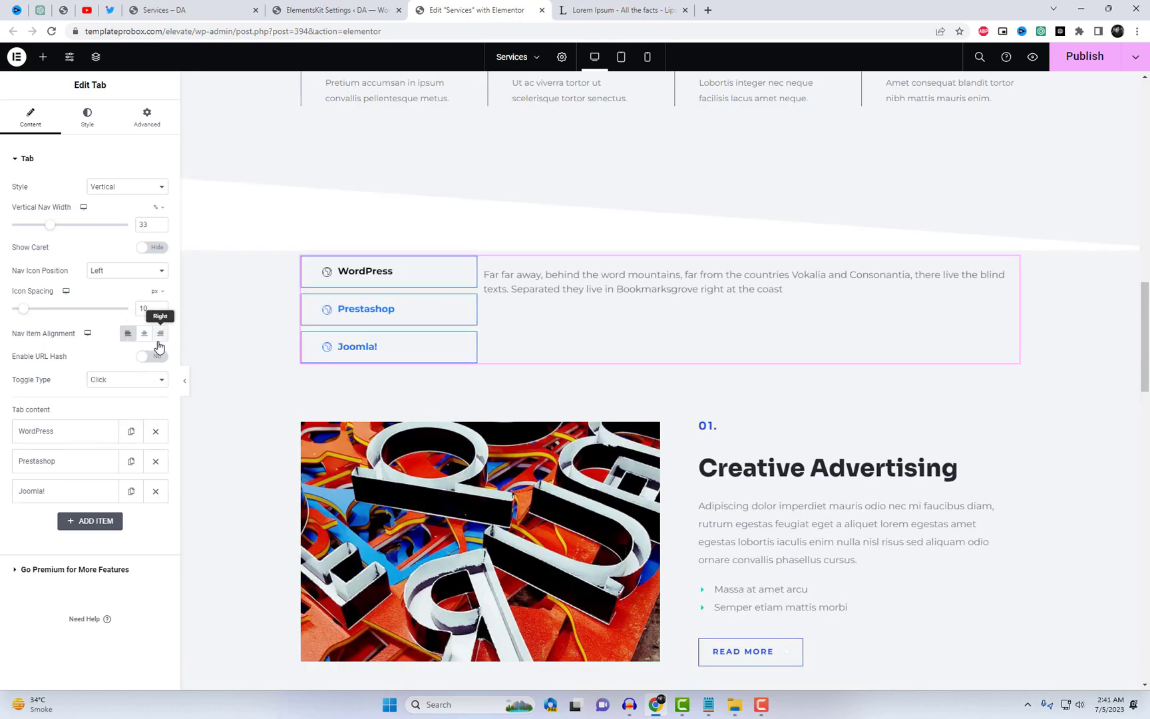
pyautogui.click(159, 334)
pyautogui.click(144, 334)
pyautogui.click(130, 336)
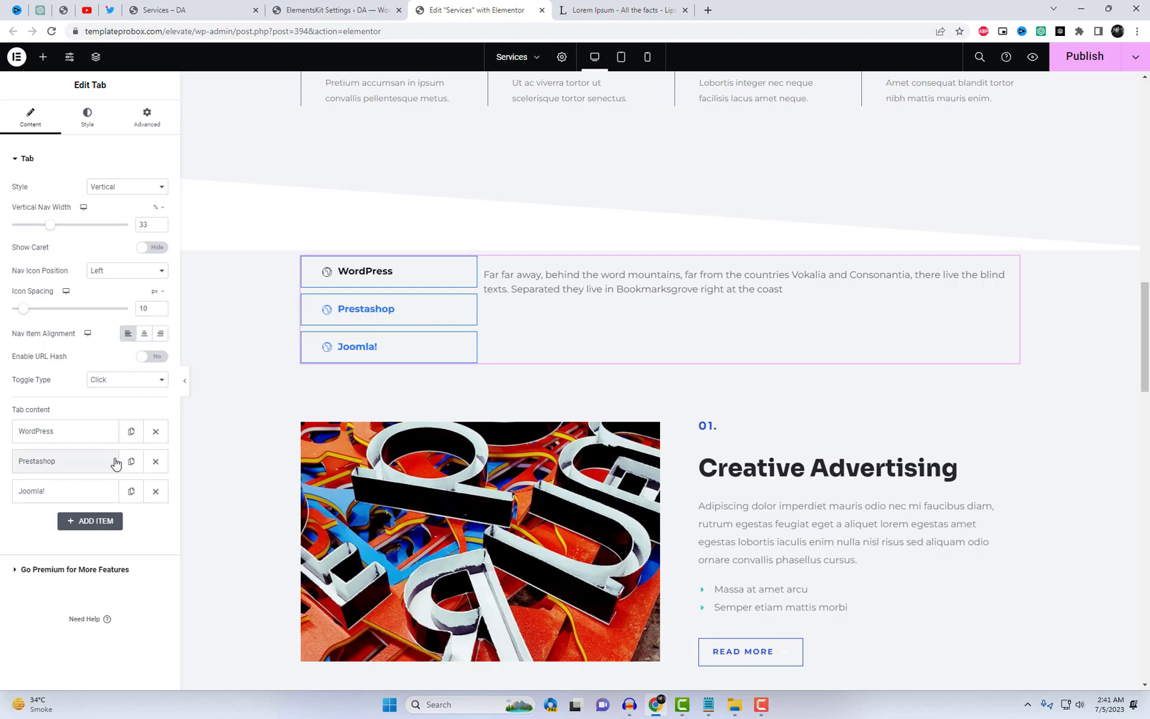
# - Rename the WordPress tab to 'Guided Input' and give it the mustache icon
pyautogui.click(83, 440)
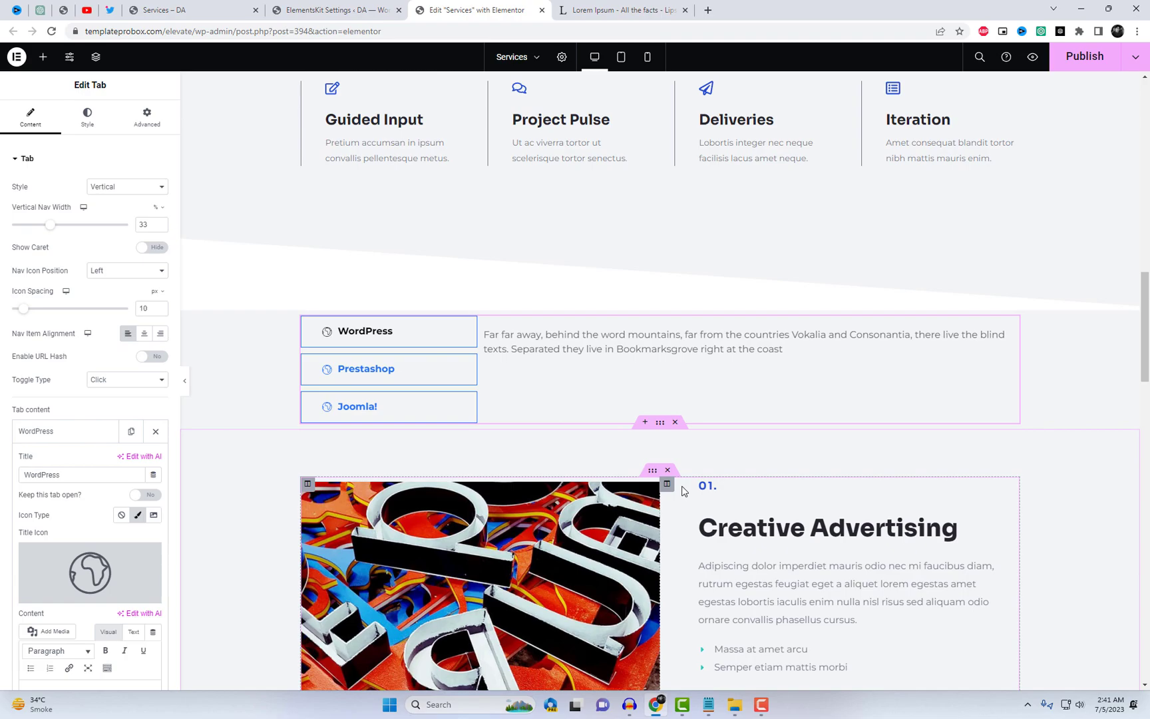
pyautogui.doubleClick(41, 474)
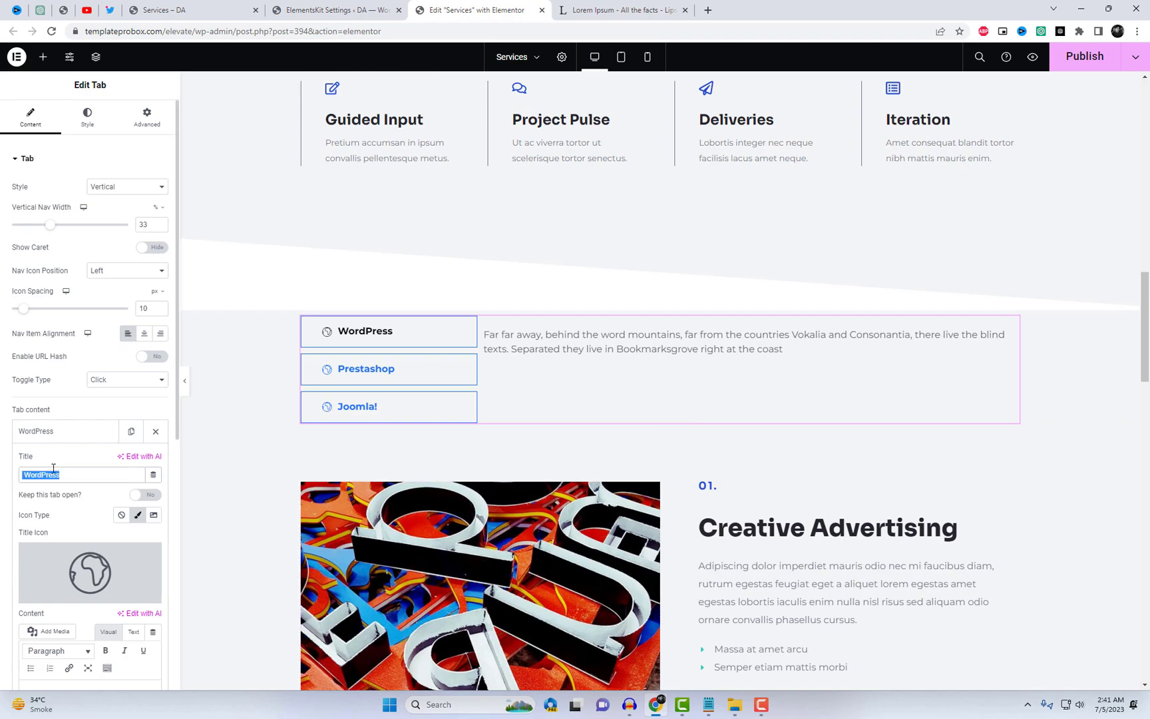
pyautogui.write('Guided')
pyautogui.press('BackSpace')
pyautogui.write('Input')
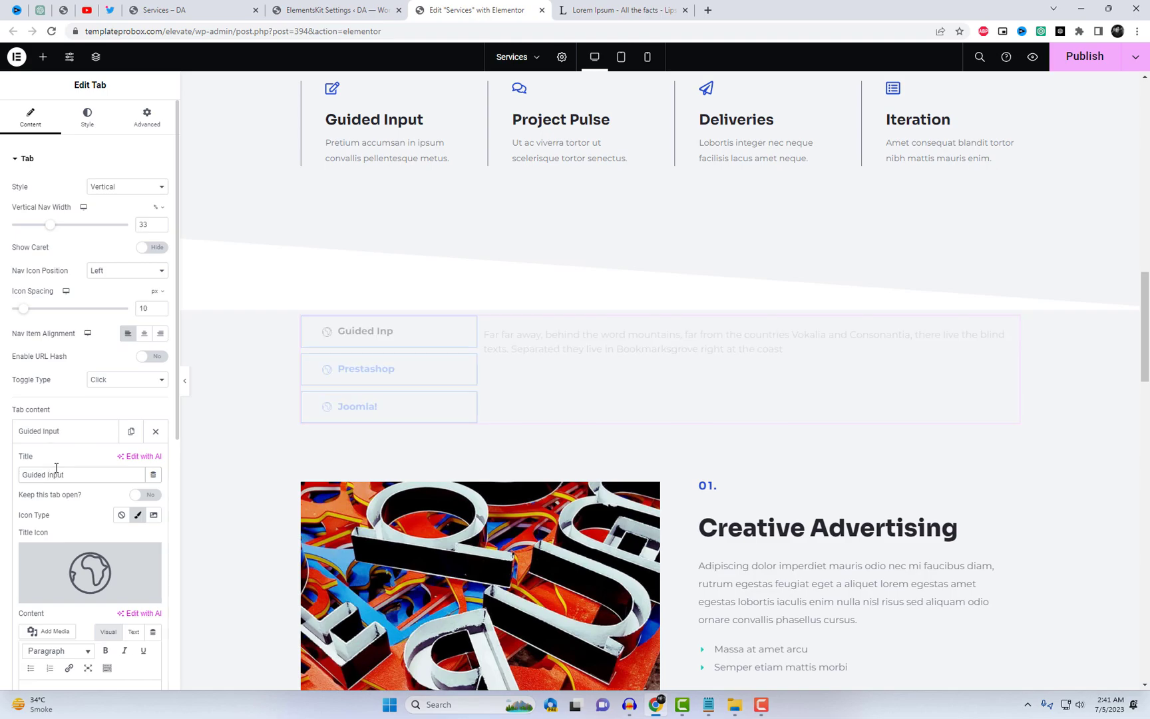
pyautogui.scroll(-2, 147, 542)
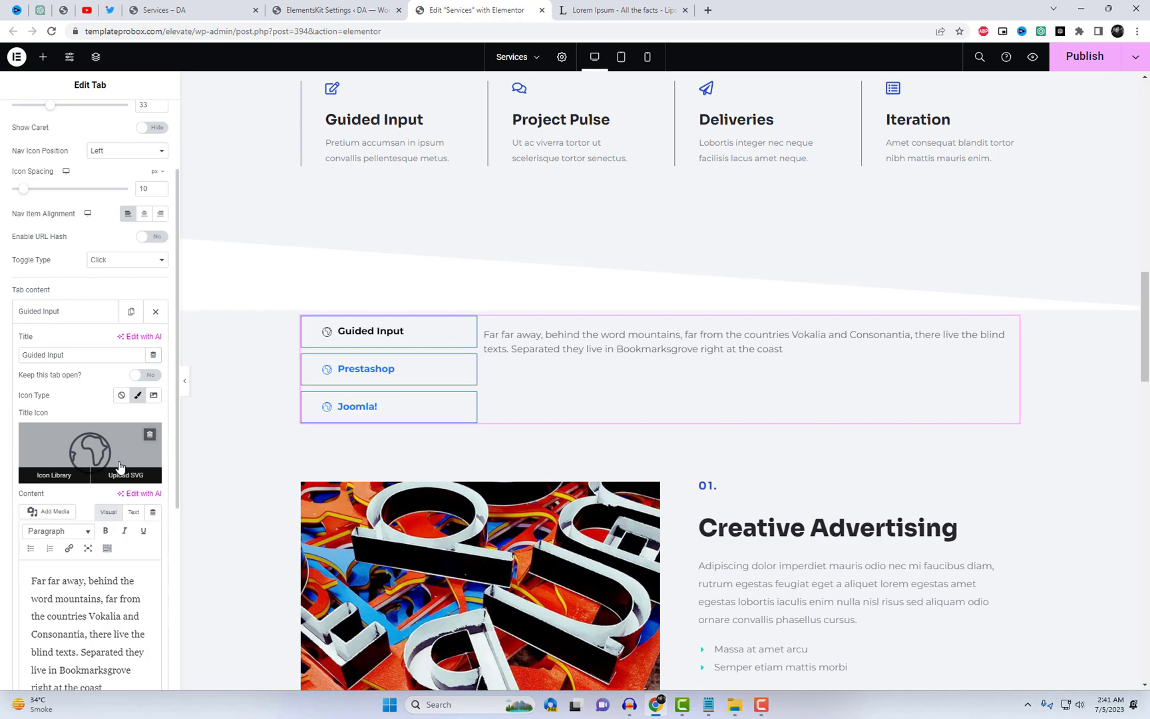
pyautogui.click(90, 459)
pyautogui.click(533, 340)
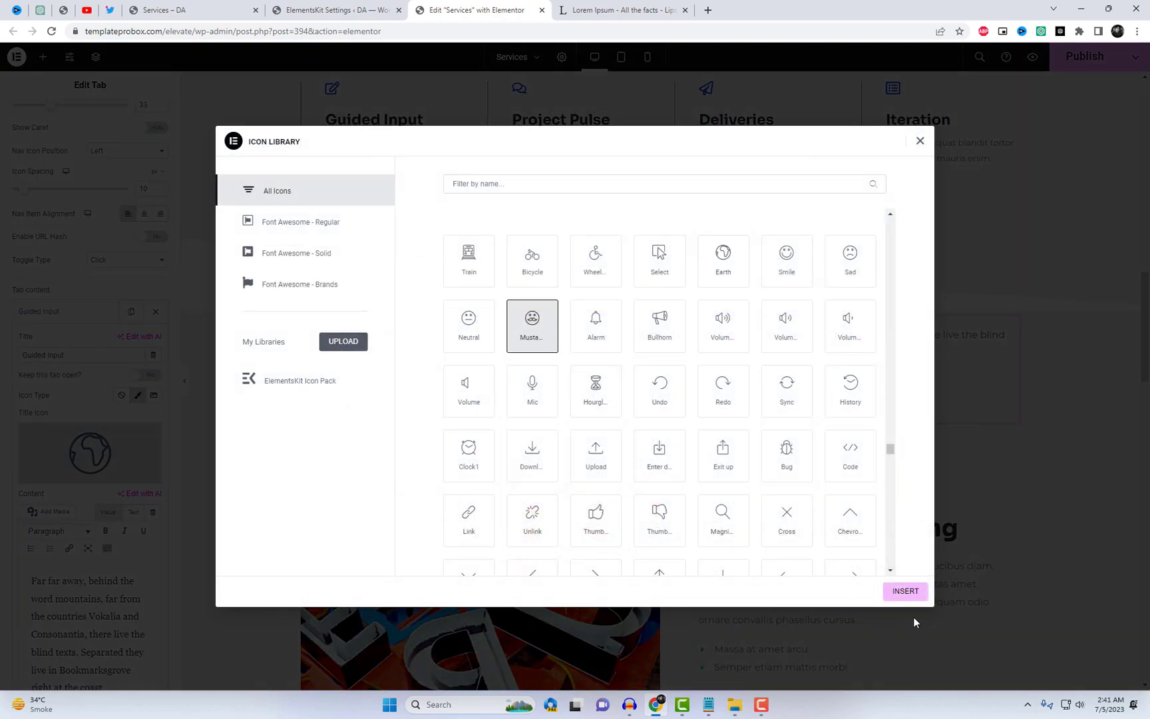
pyautogui.click(905, 591)
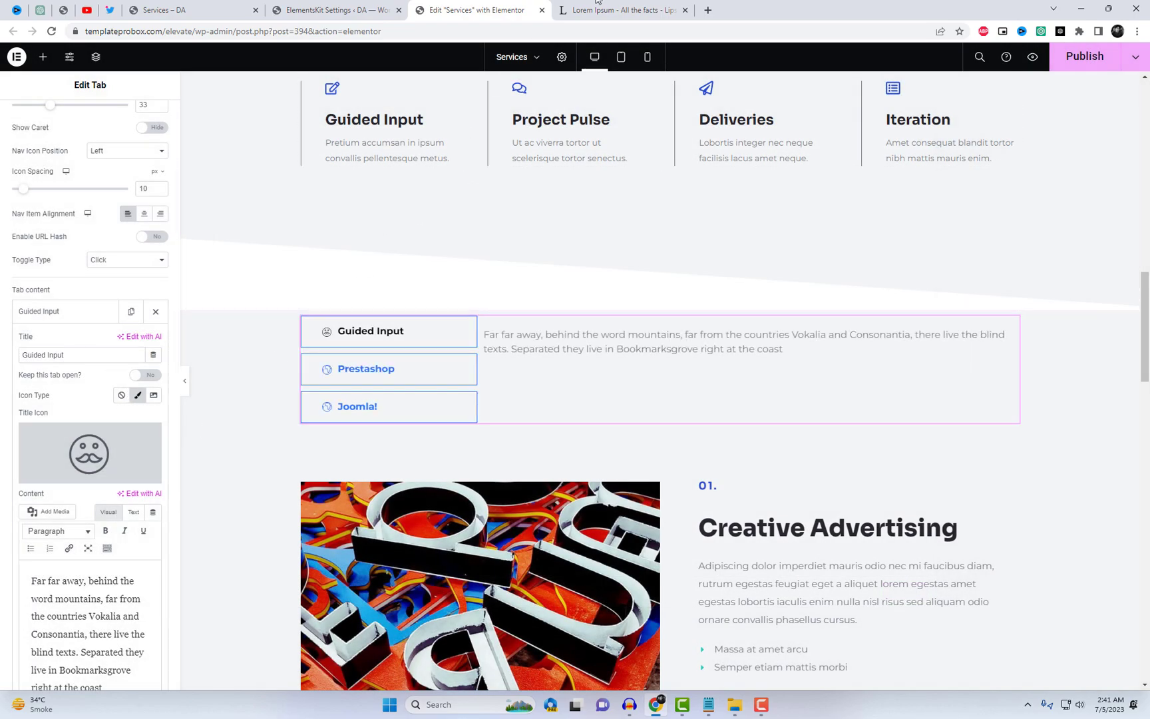
# - Replace the Guided Input tab content with three Lorem Ipsum paragraphs
pyautogui.hotkey('ctrl', 'Tab')
pyautogui.click(379, 314)
pyautogui.moveTo(301, 265); pyautogui.dragTo(453, 506)
pyautogui.click(500, 9)
pyautogui.scroll(-2, 30, 474)
pyautogui.hotkey('ctrl', 'a')
pyautogui.hotkey('ctrl', 'v')
# - Delete the Prestashop and Joomla! tabs and duplicate Guided Input
pyautogui.click(94, 200)
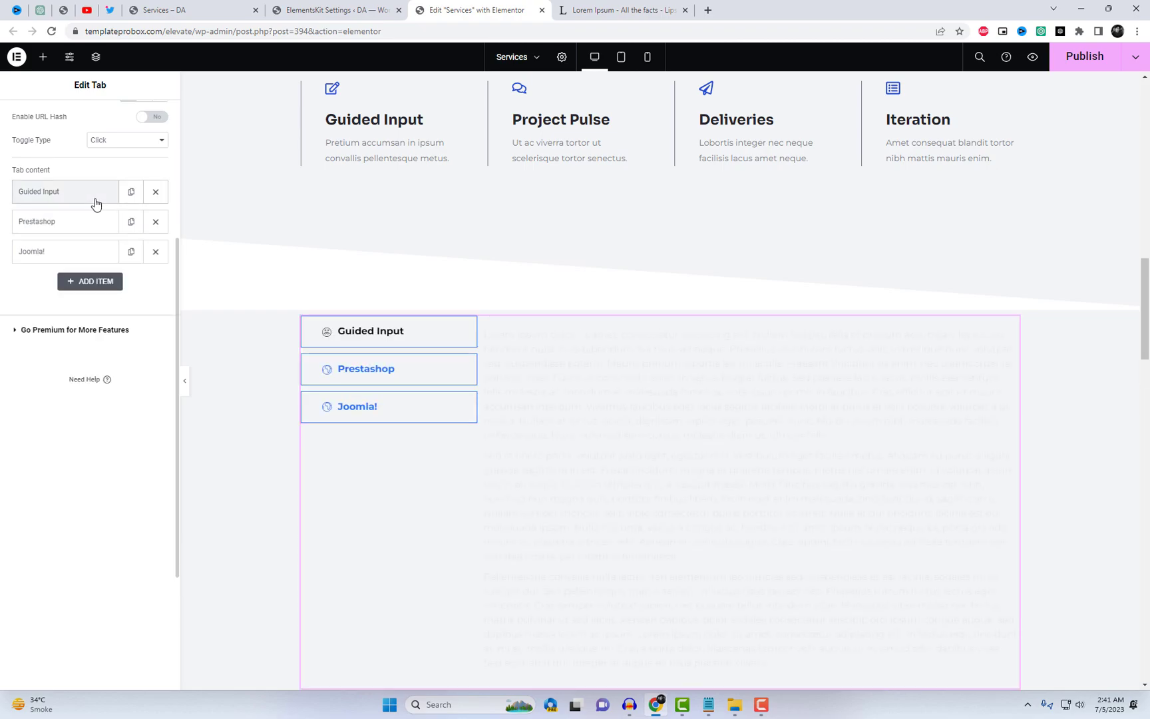
pyautogui.click(155, 289)
pyautogui.click(155, 287)
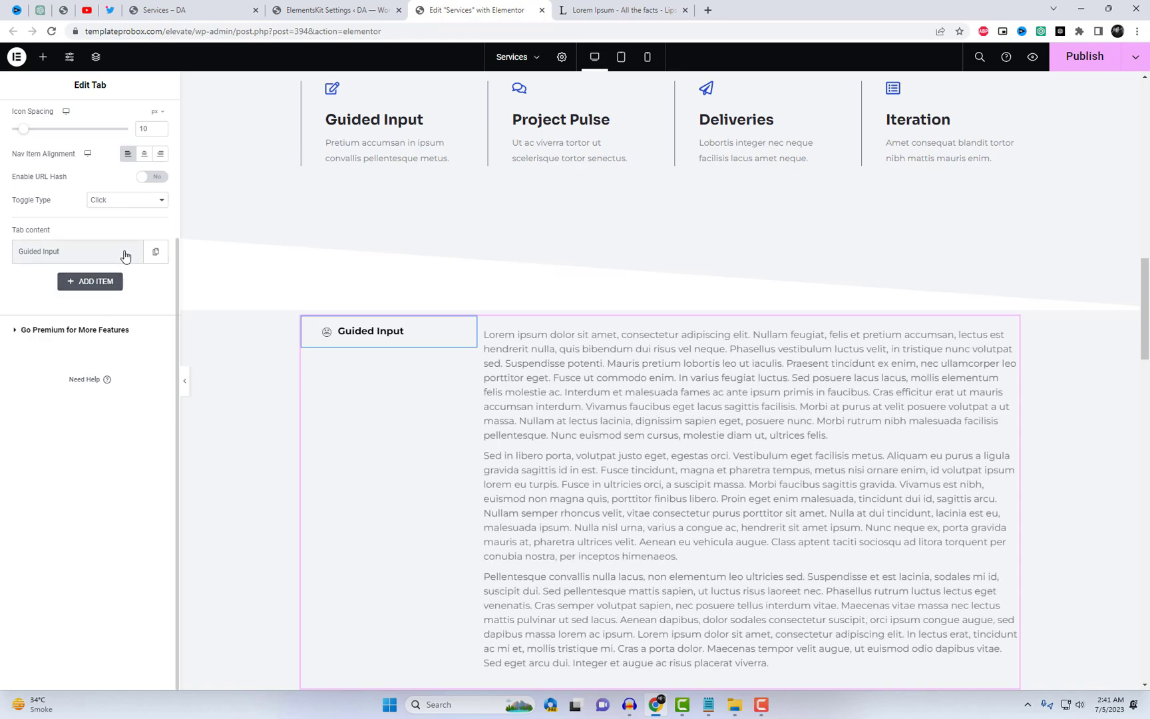
pyautogui.click(157, 259)
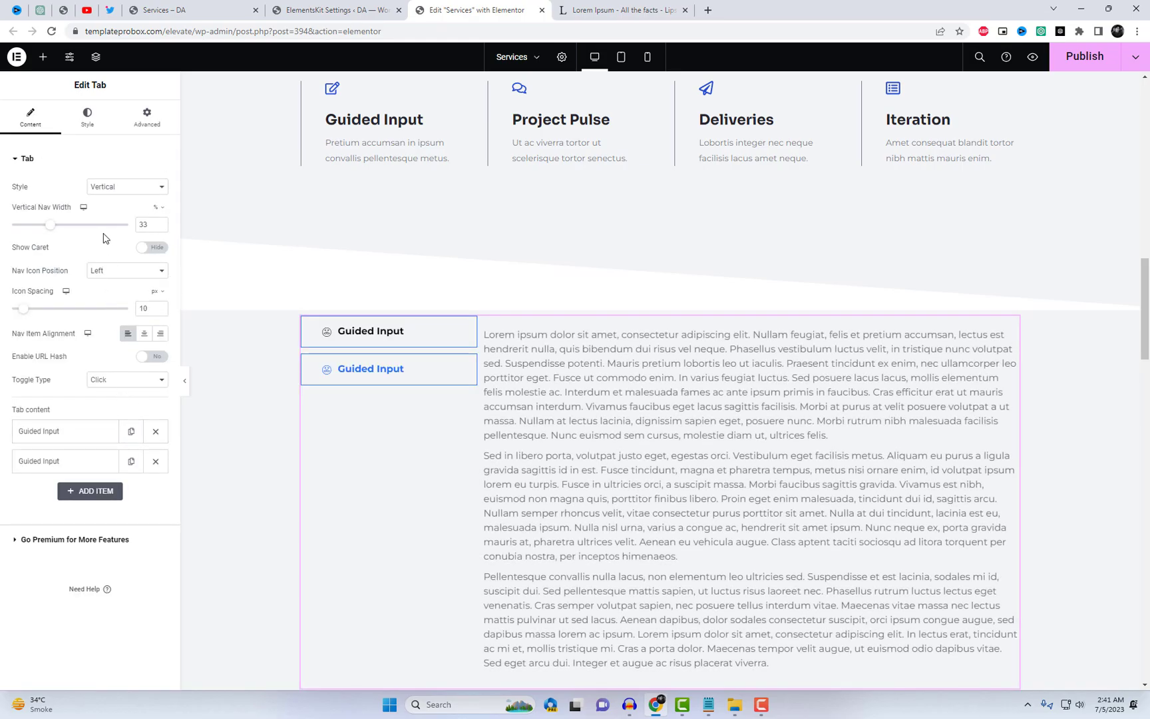
# - Rename the copy 'Project Pulse', give it a pointing-hand icon, and duplicate it
pyautogui.click(90, 461)
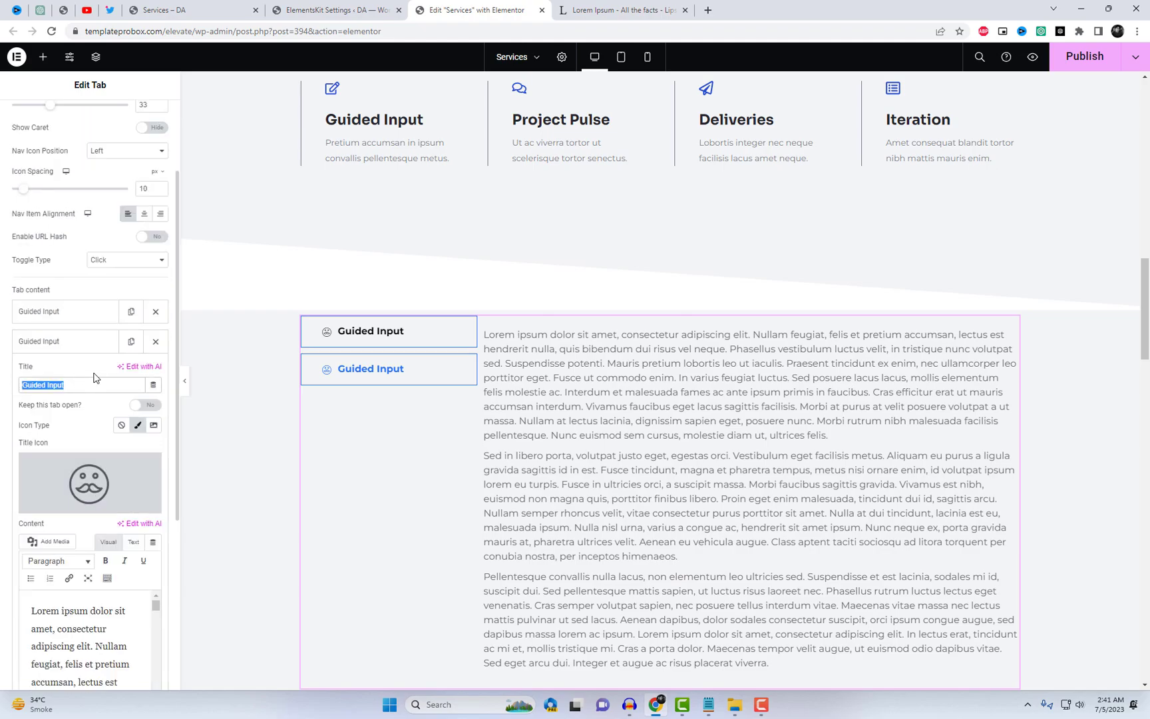
pyautogui.write('Projec')
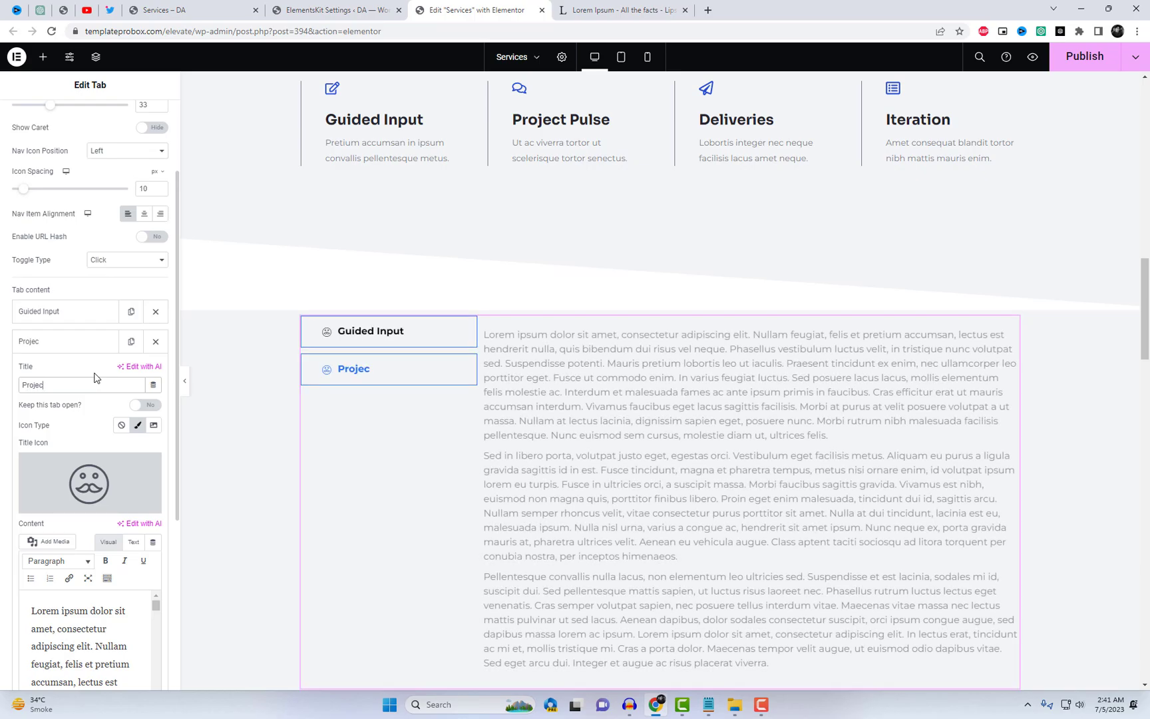
pyautogui.write('t Pulse')
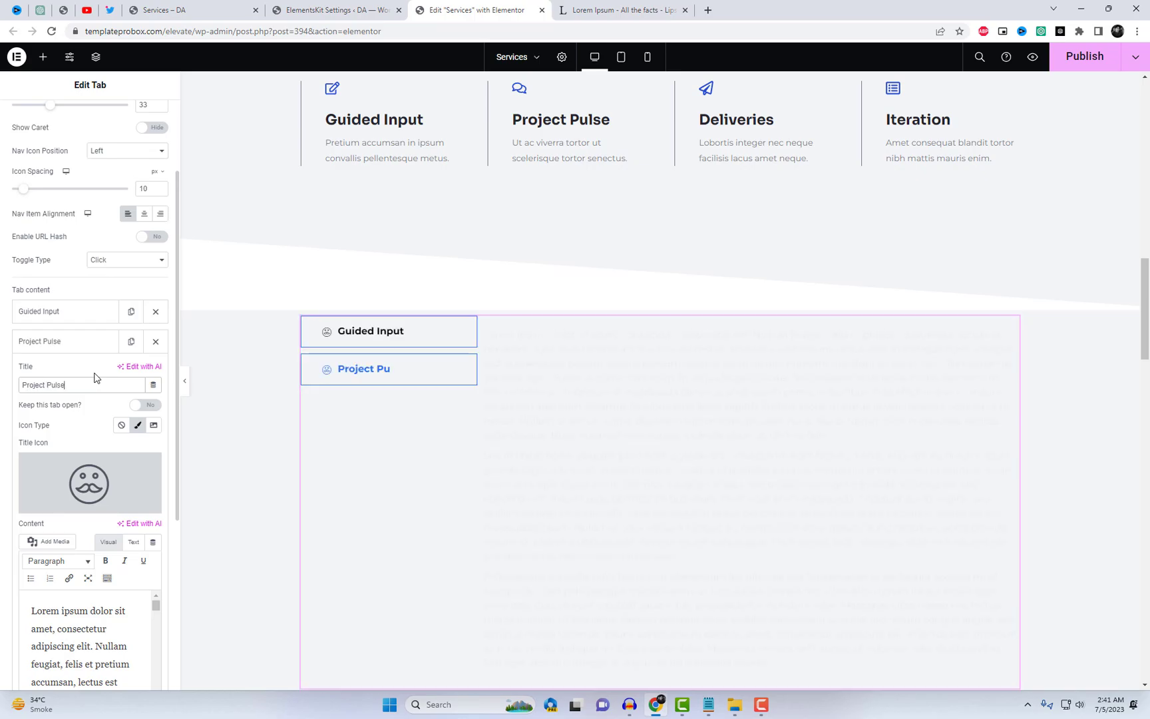
pyautogui.click(53, 504)
pyautogui.scroll(-5, 633, 436)
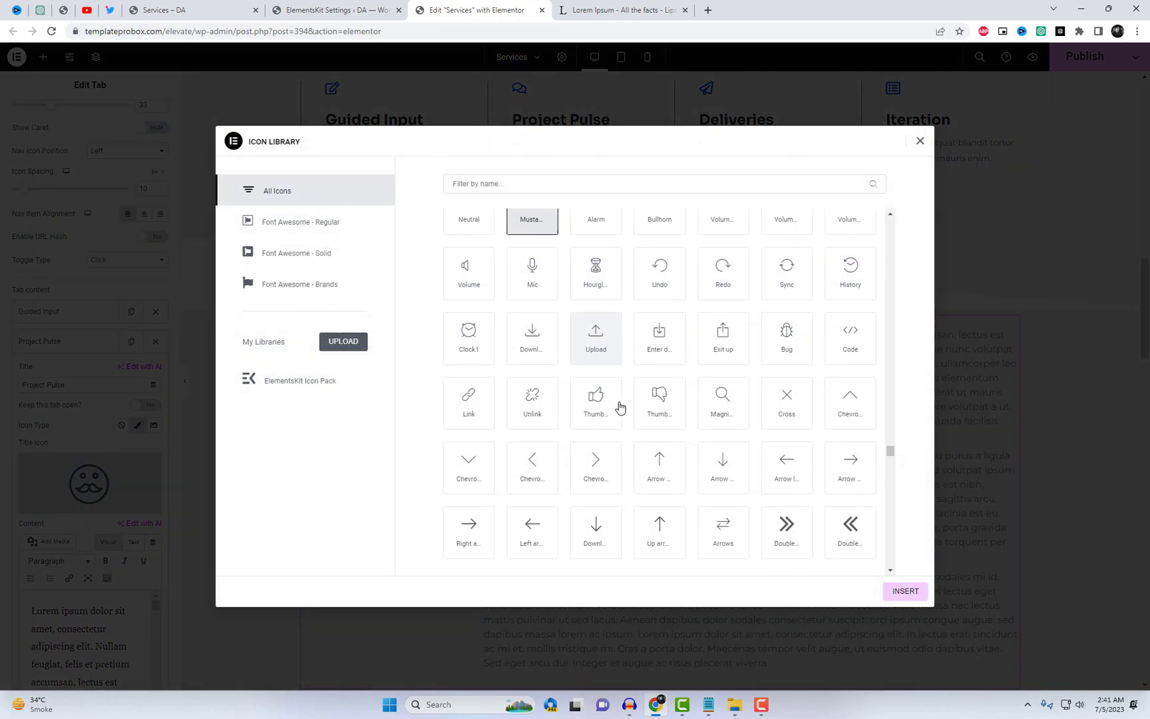
pyautogui.scroll(-5, 636, 439)
pyautogui.click(602, 385)
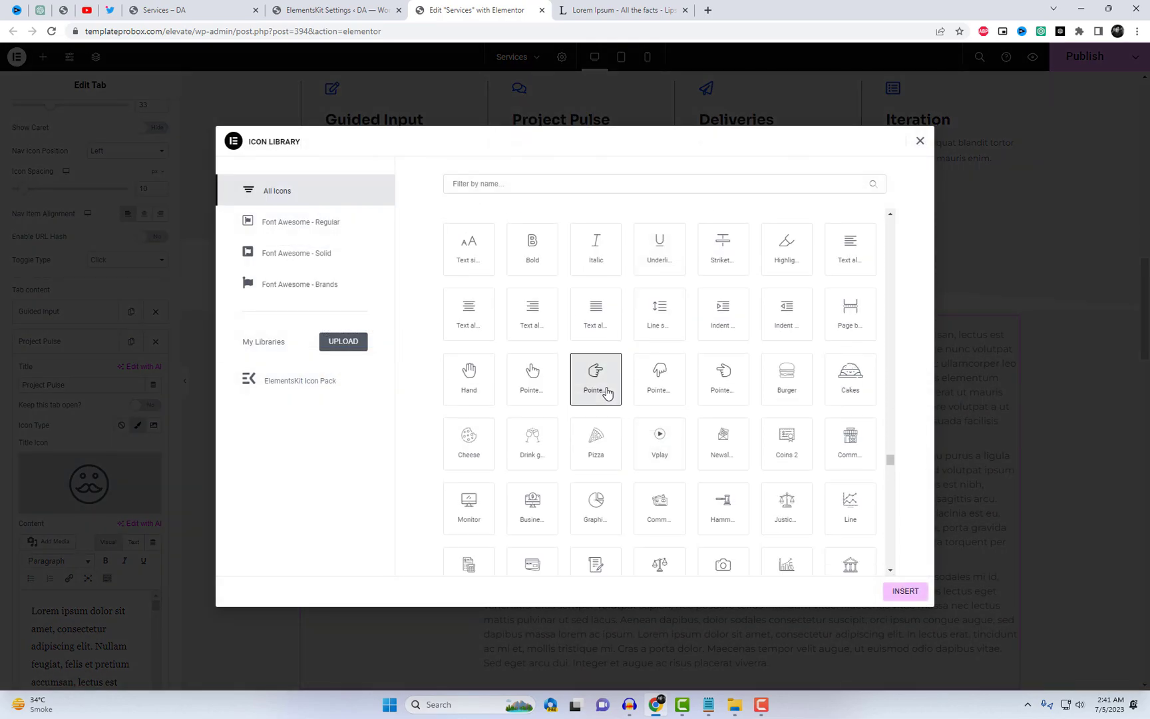
pyautogui.click(903, 592)
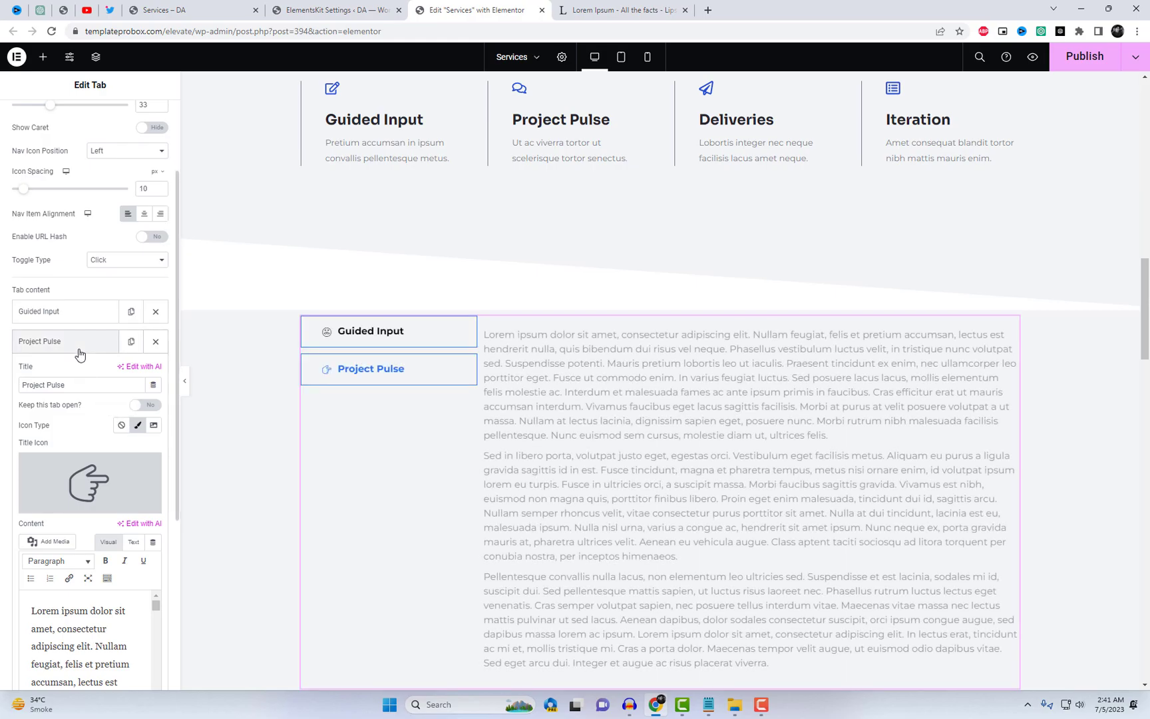
pyautogui.click(132, 341)
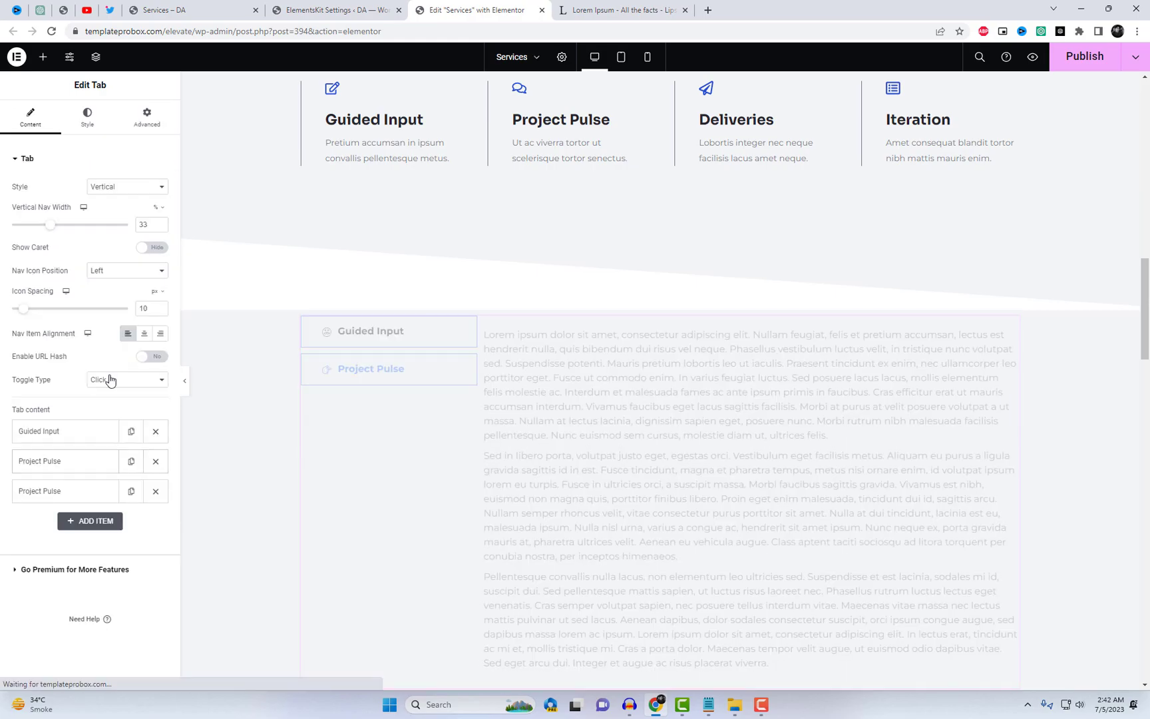
# - Rename the third tab to 'Deliveries'
pyautogui.click(77, 491)
pyautogui.moveTo(84, 294); pyautogui.dragTo(9, 293)
pyautogui.write('D')
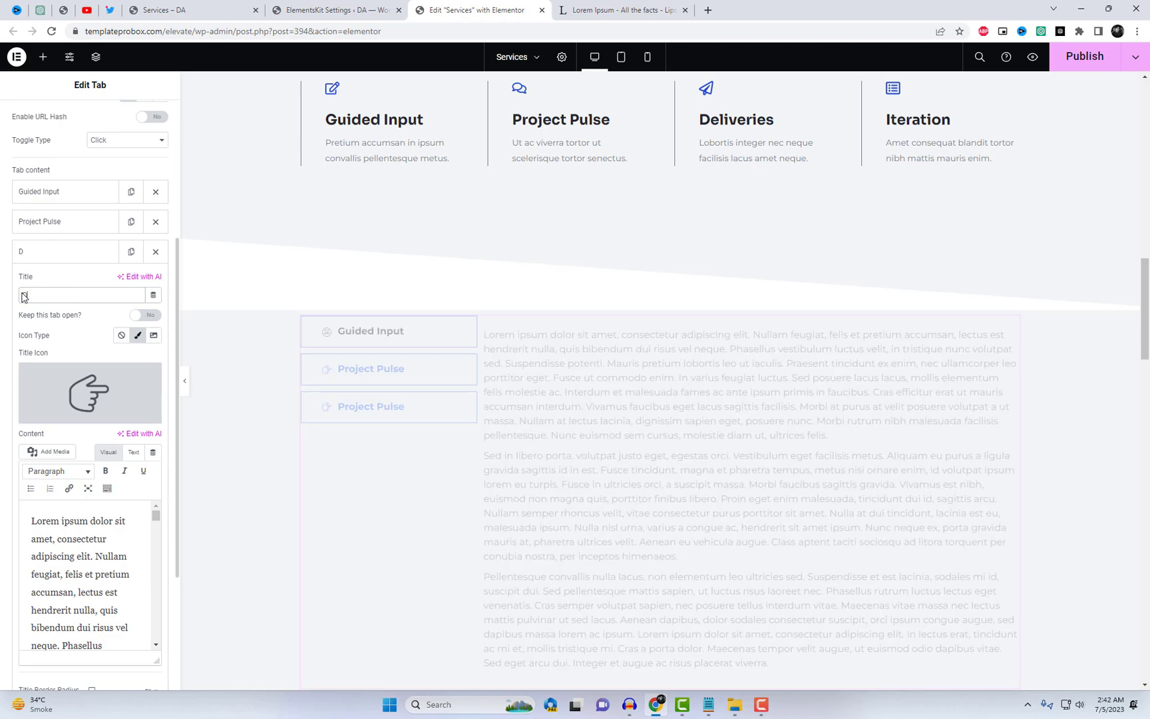
pyautogui.write('eliveries')
pyautogui.scroll(-3, 56, 406)
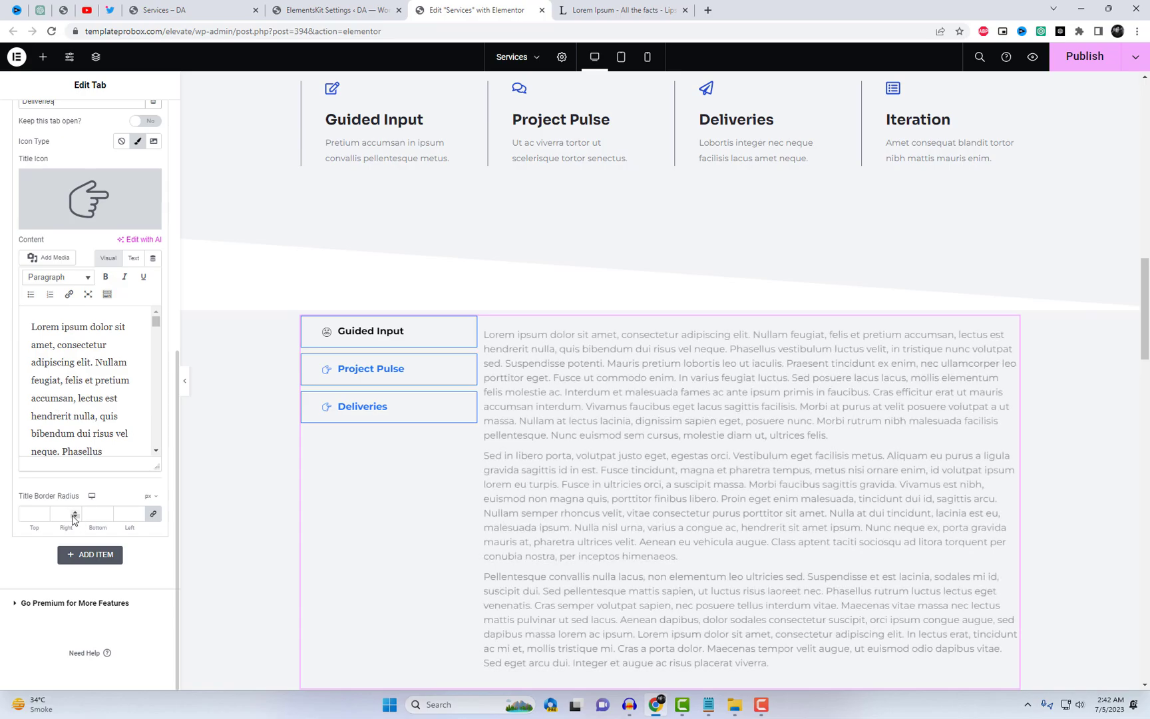
pyautogui.scroll(2, 56, 406)
# - Give the Deliveries tab the Savings icon and duplicate it
pyautogui.click(54, 284)
pyautogui.scroll(-3, 658, 459)
pyautogui.scroll(-3, 660, 471)
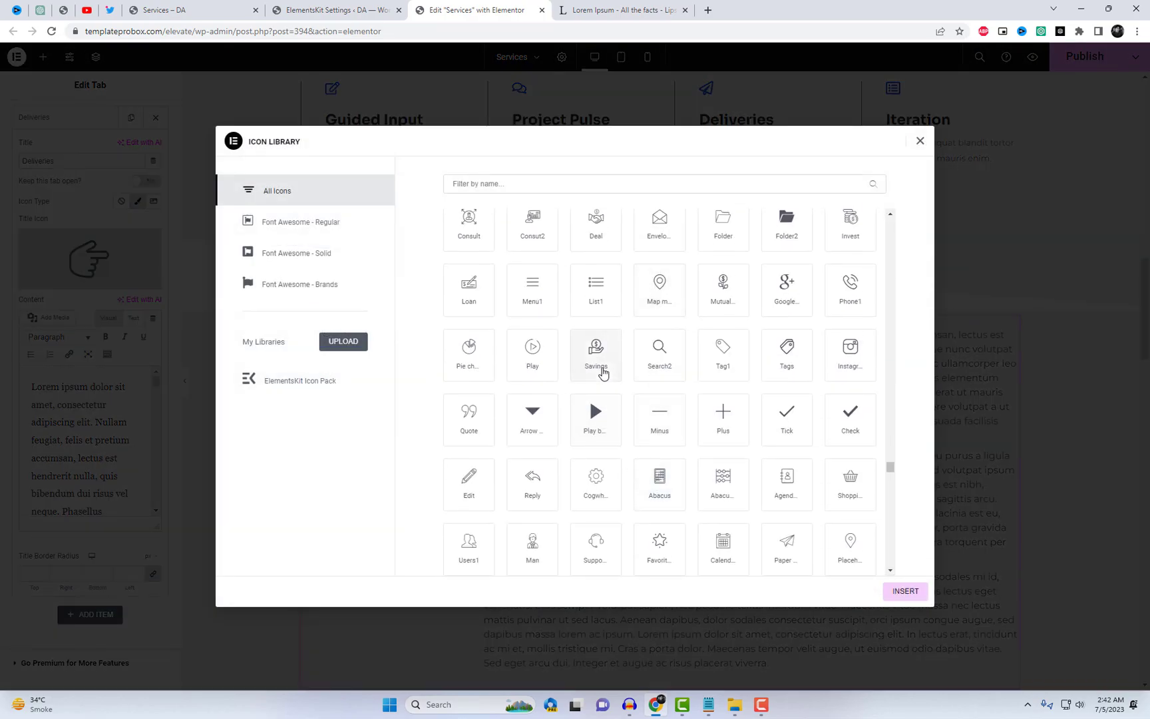
pyautogui.click(599, 366)
pyautogui.click(892, 592)
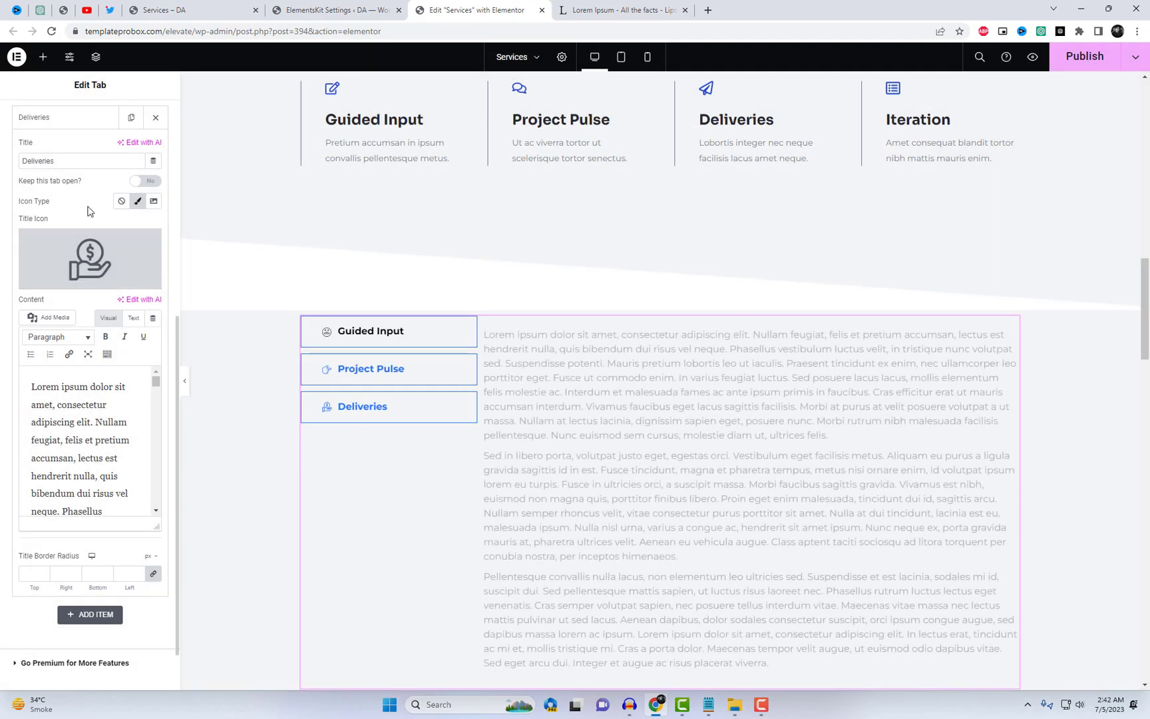
pyautogui.scroll(3, 93, 253)
pyautogui.click(116, 243)
pyautogui.click(131, 237)
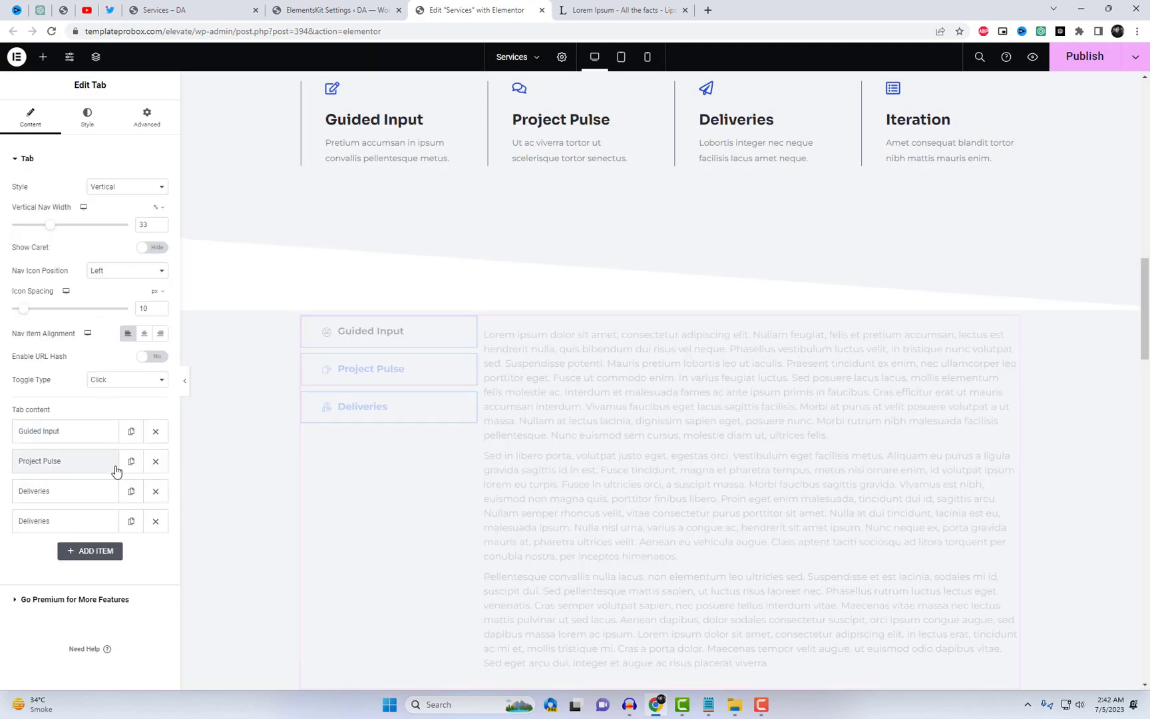
# - Rename the fourth tab to 'Iteration' and give it a star icon
pyautogui.click(66, 521)
pyautogui.scroll(-3, 105, 509)
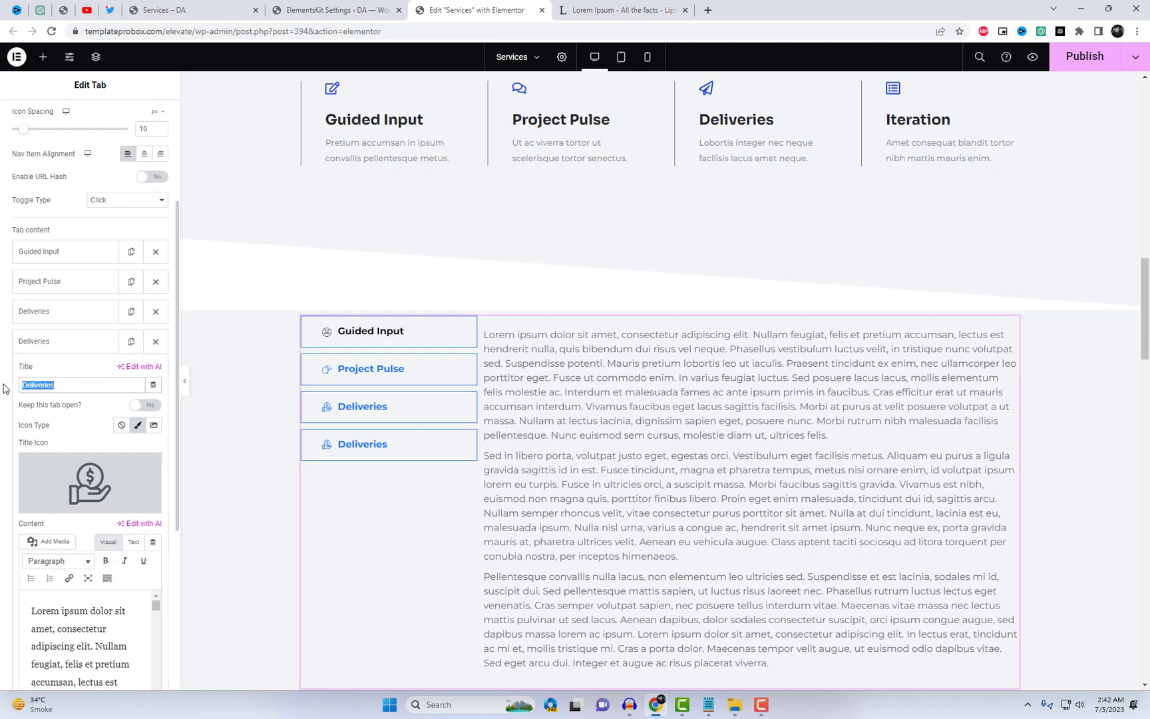
pyautogui.write('Lter')
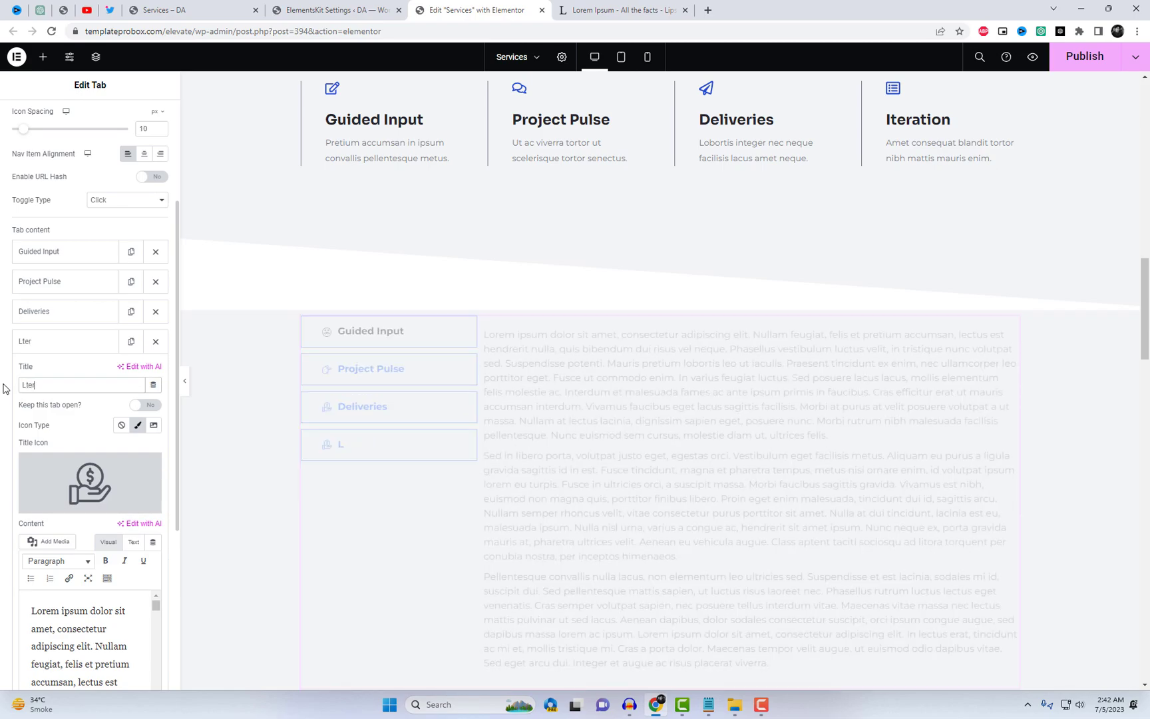
pyautogui.write('ation')
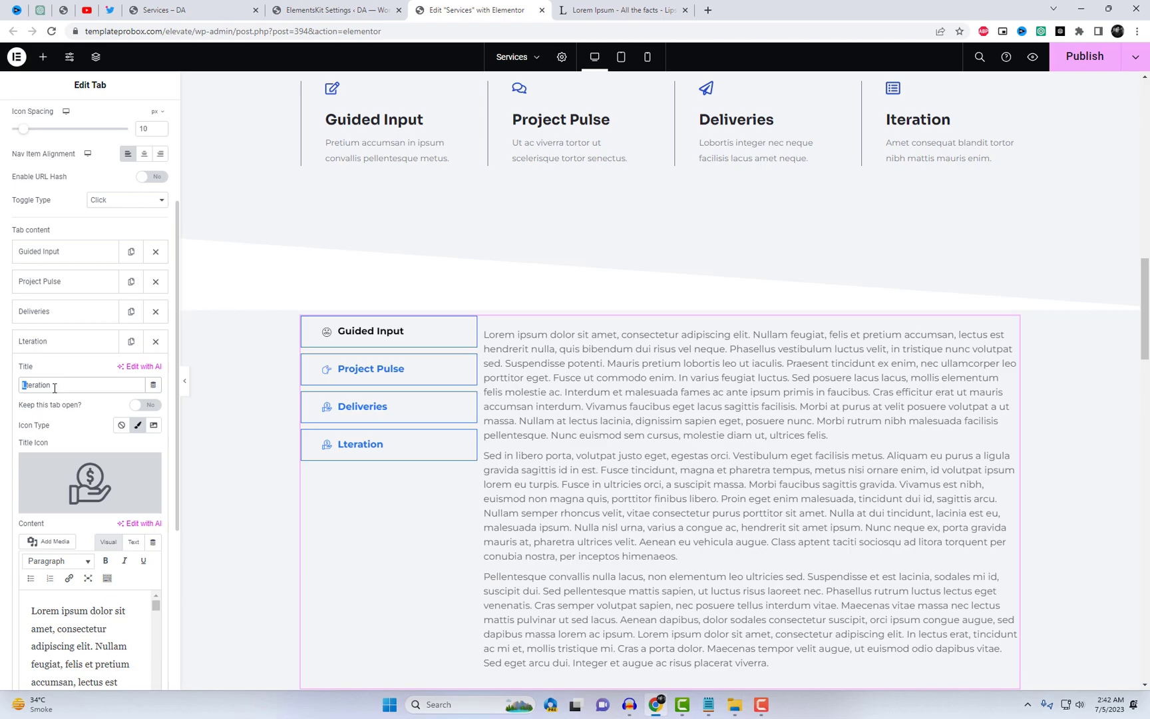
pyautogui.write('I')
pyautogui.scroll(-2, 118, 461)
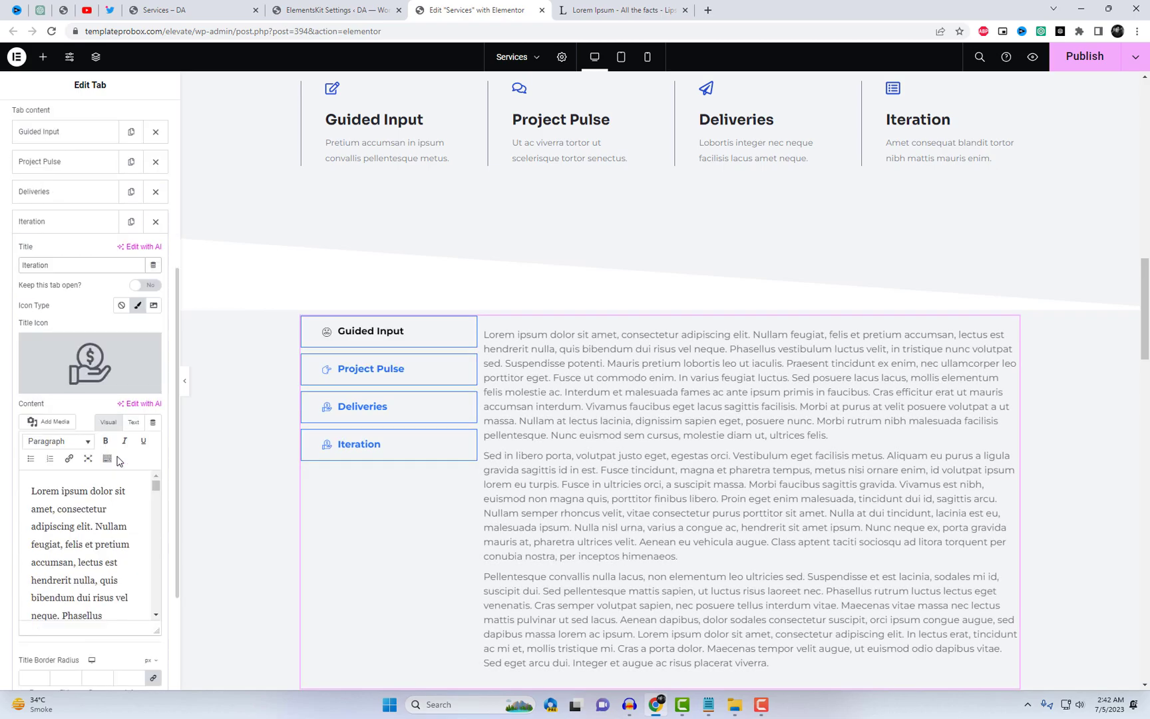
pyautogui.click(54, 382)
pyautogui.scroll(-5, 688, 441)
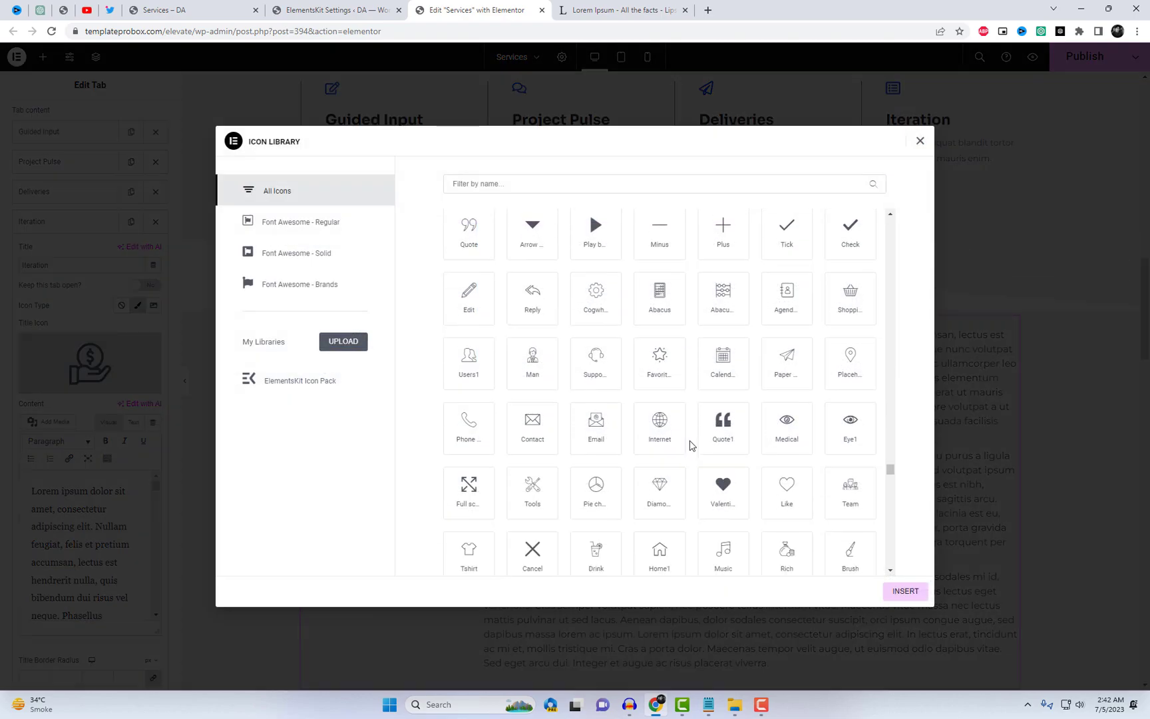
pyautogui.click(656, 297)
pyautogui.click(899, 594)
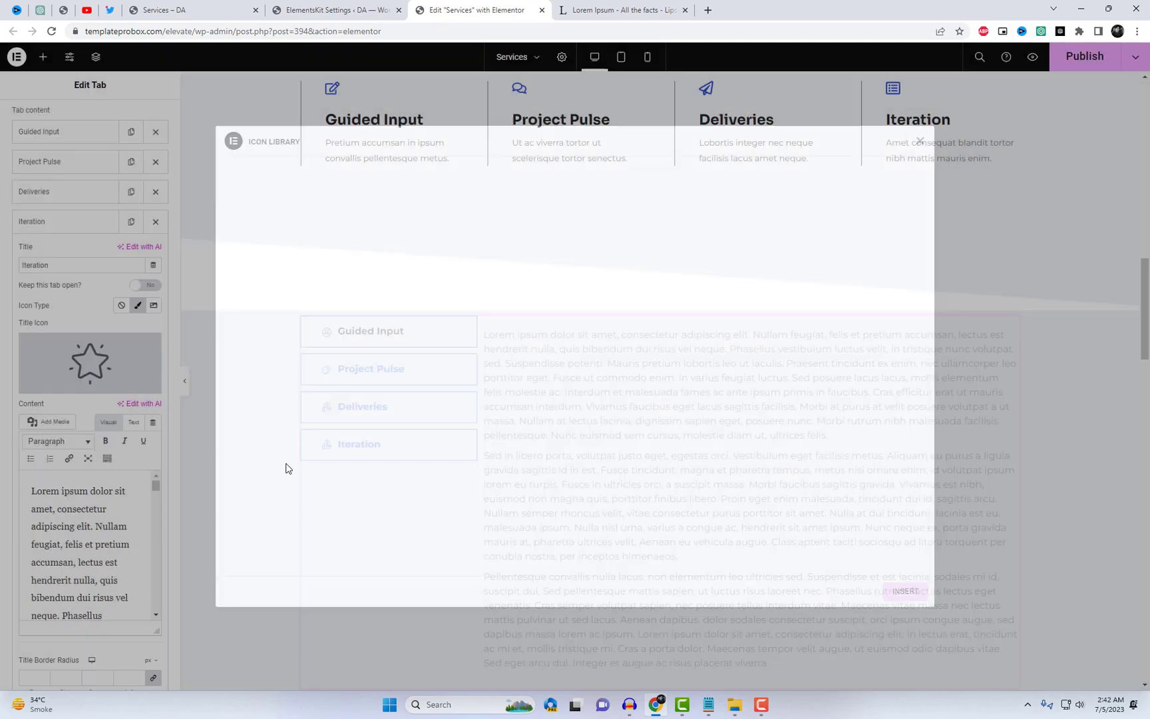
pyautogui.click(108, 468)
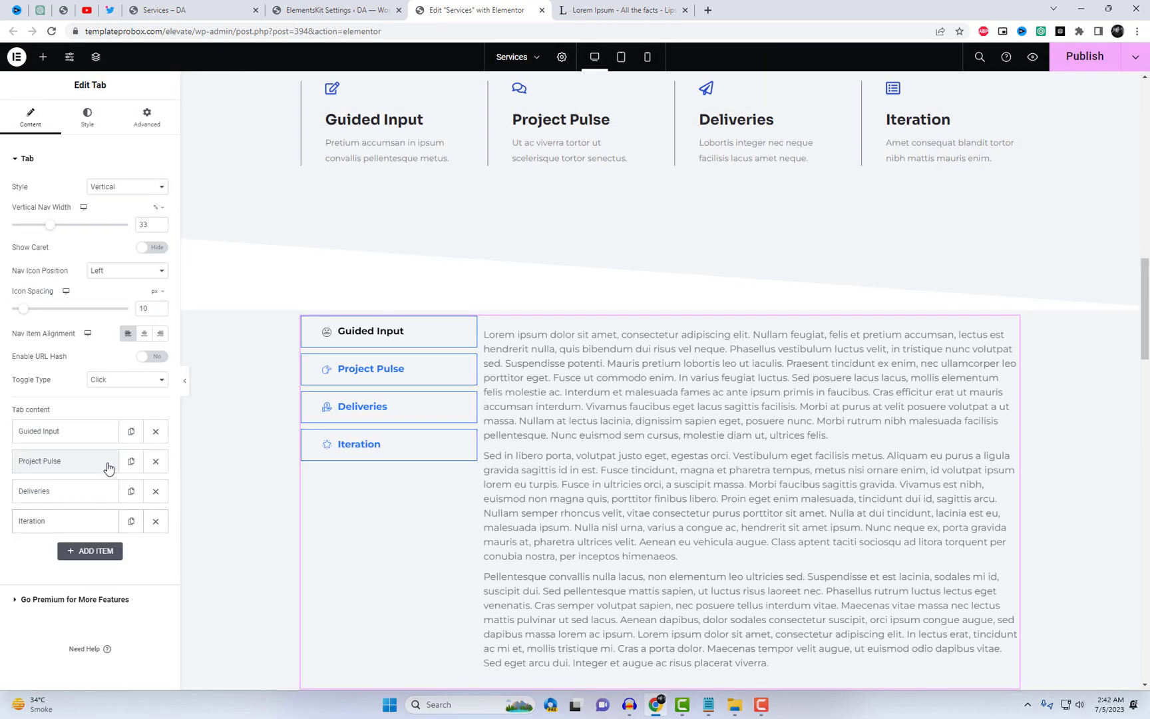
pyautogui.click(88, 119)
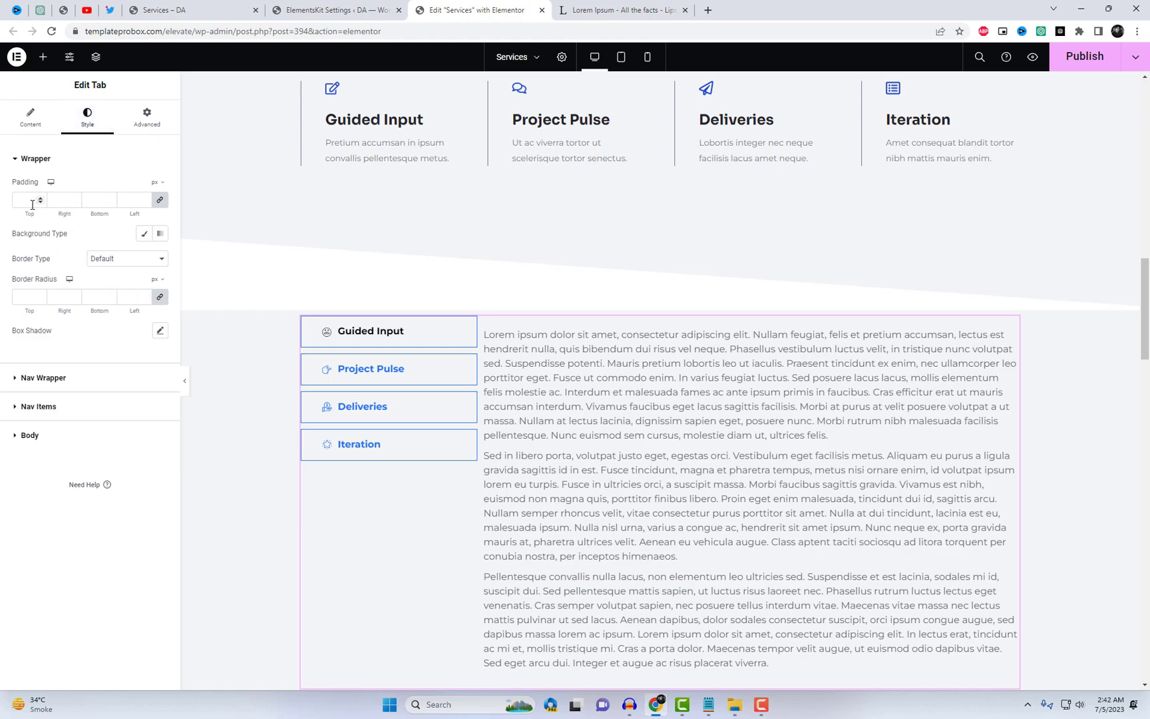
# - Set wrapper padding to 20 px on all sides and nav wrapper top padding to 20 px
pyautogui.write('20')
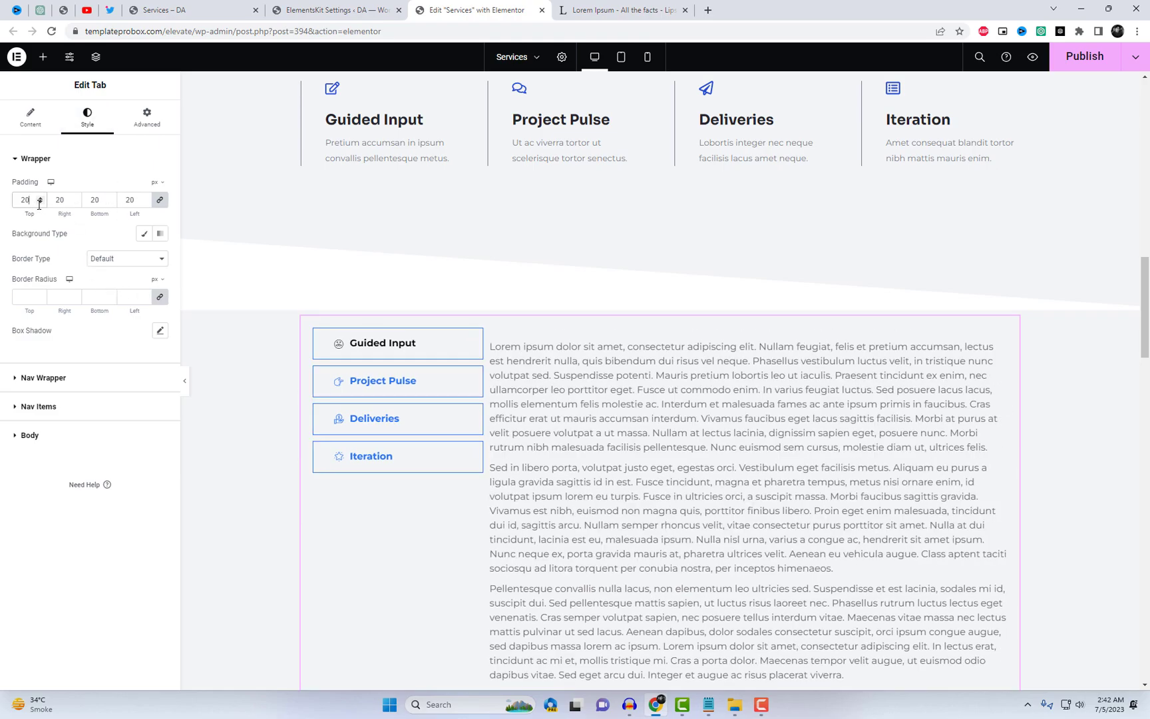
pyautogui.click(43, 378)
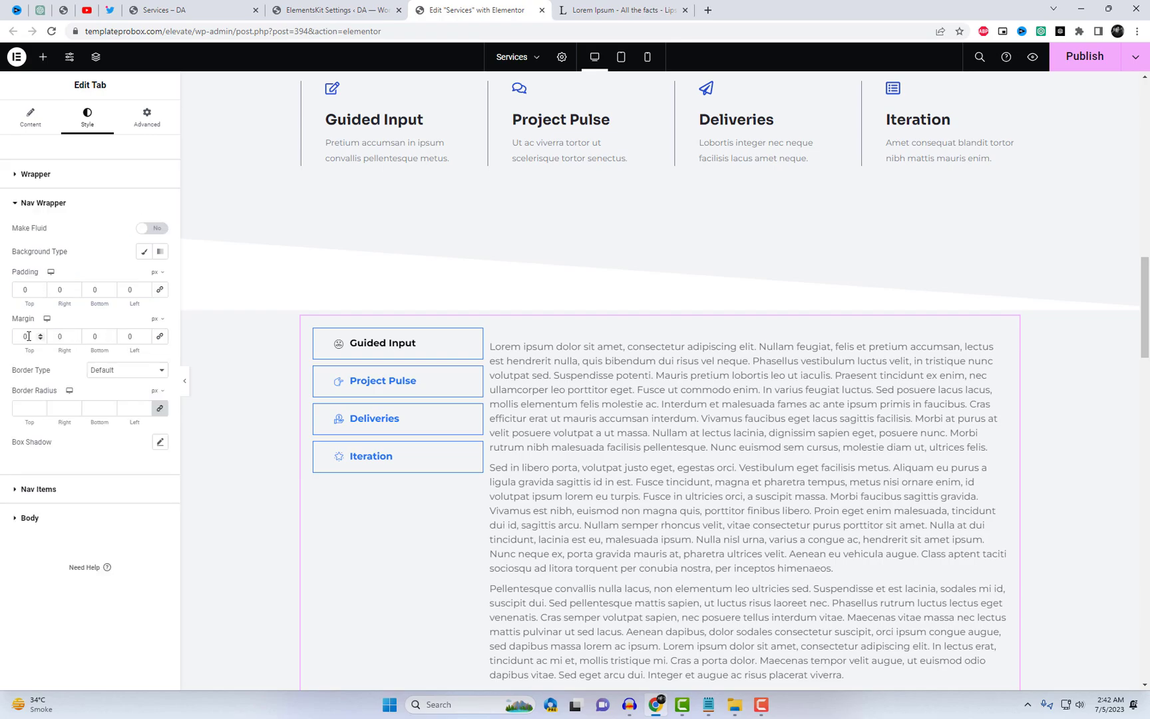
pyautogui.write('20')
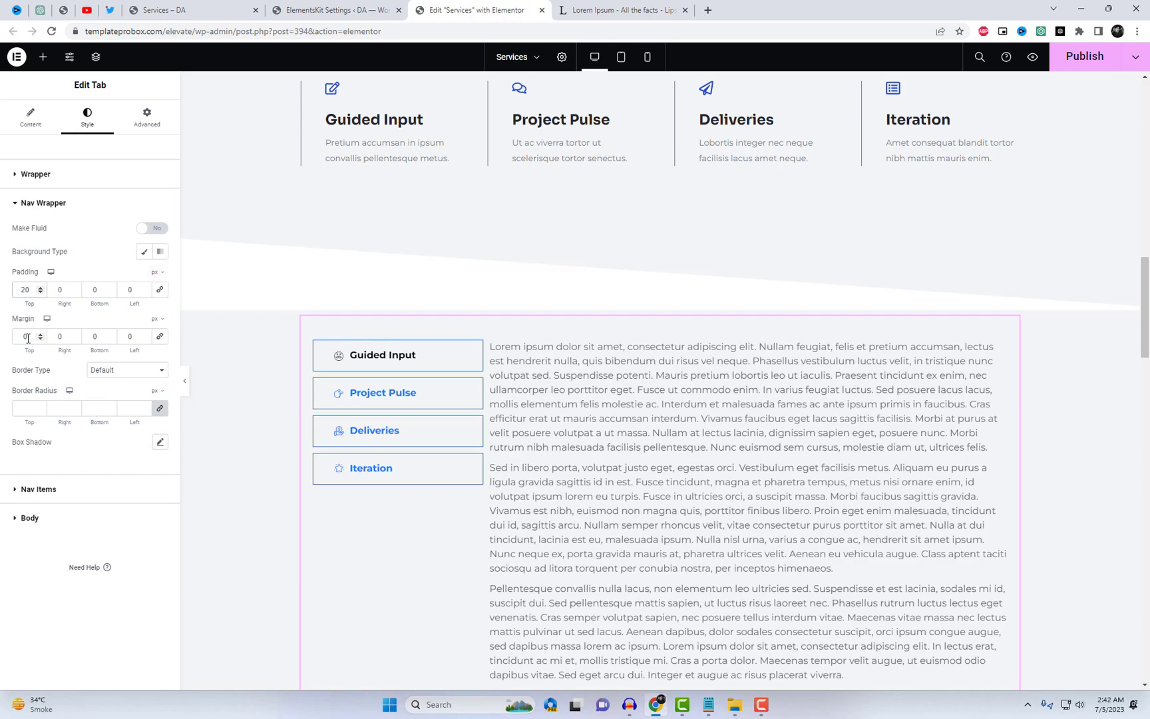
pyautogui.click(94, 490)
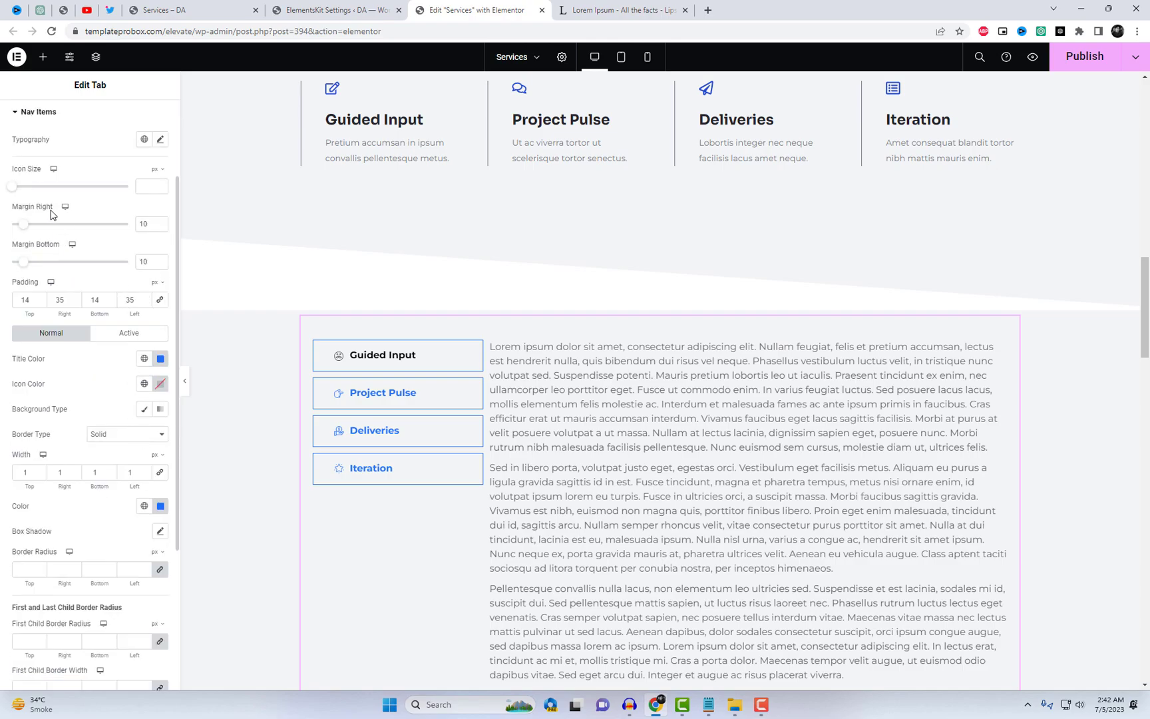
# - Set the tab icon size to 21, right margin to 26, and tab titles to Theme Color 3
pyautogui.write('18')
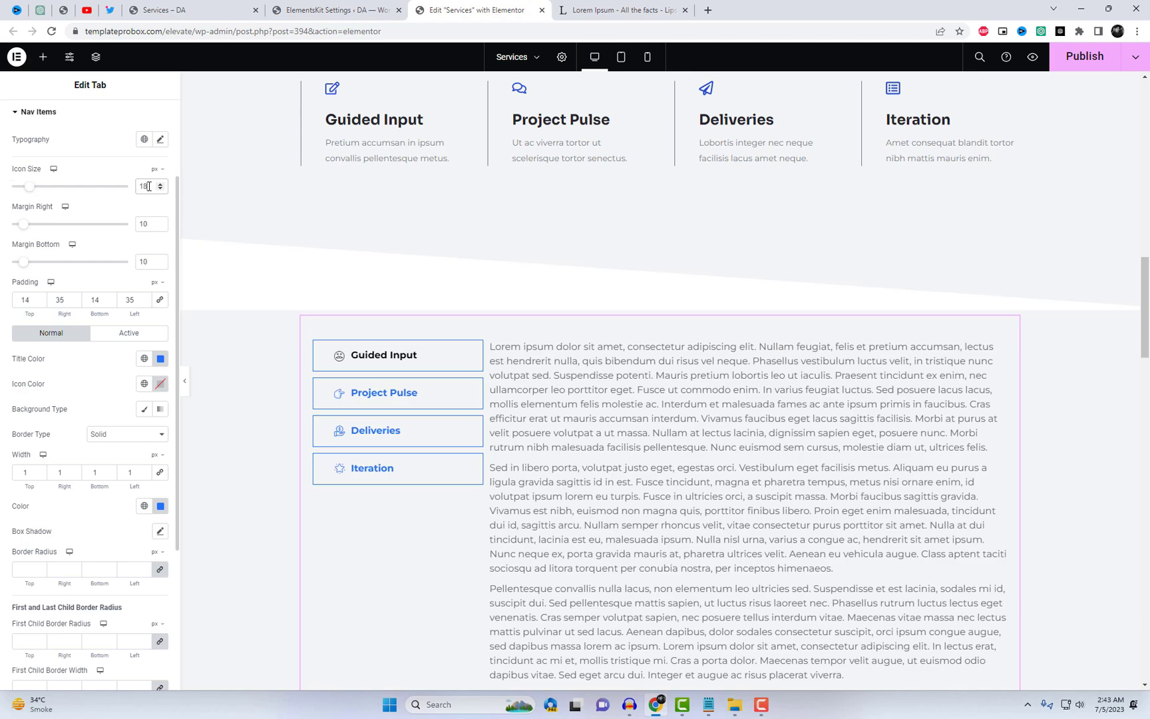
pyautogui.press('Up')
pyautogui.press('Up')
pyautogui.press('Up')
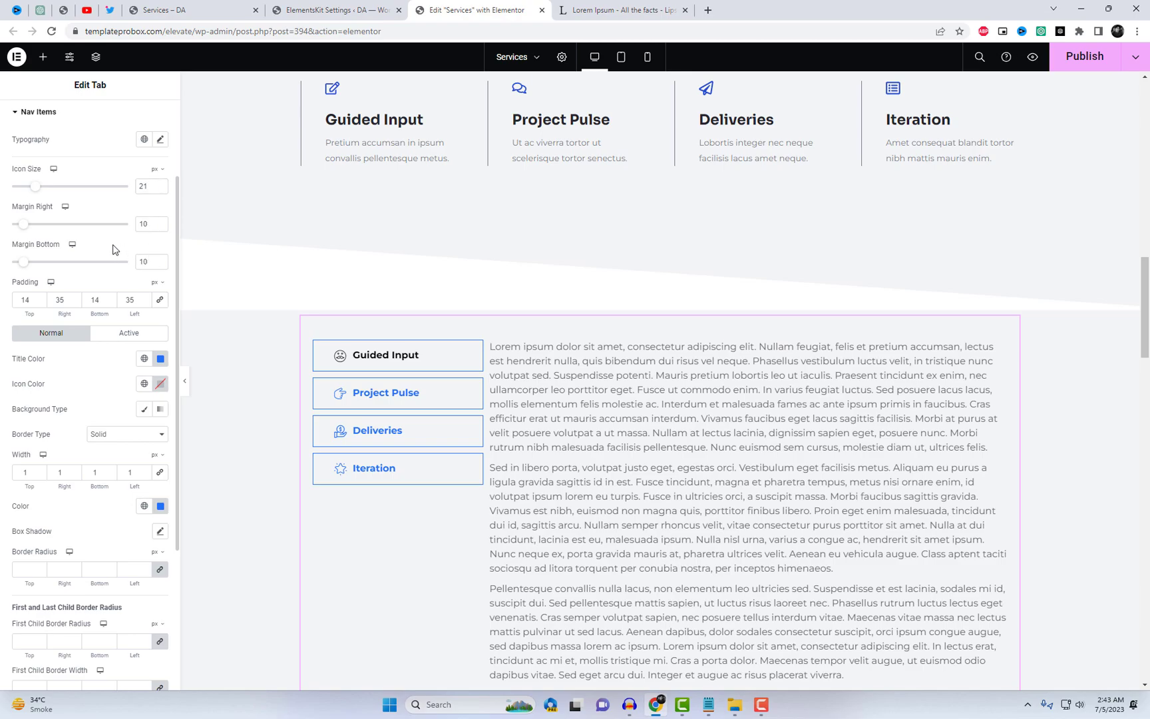
pyautogui.moveTo(31, 225); pyautogui.dragTo(44, 227)
pyautogui.scroll(-1, 85, 380)
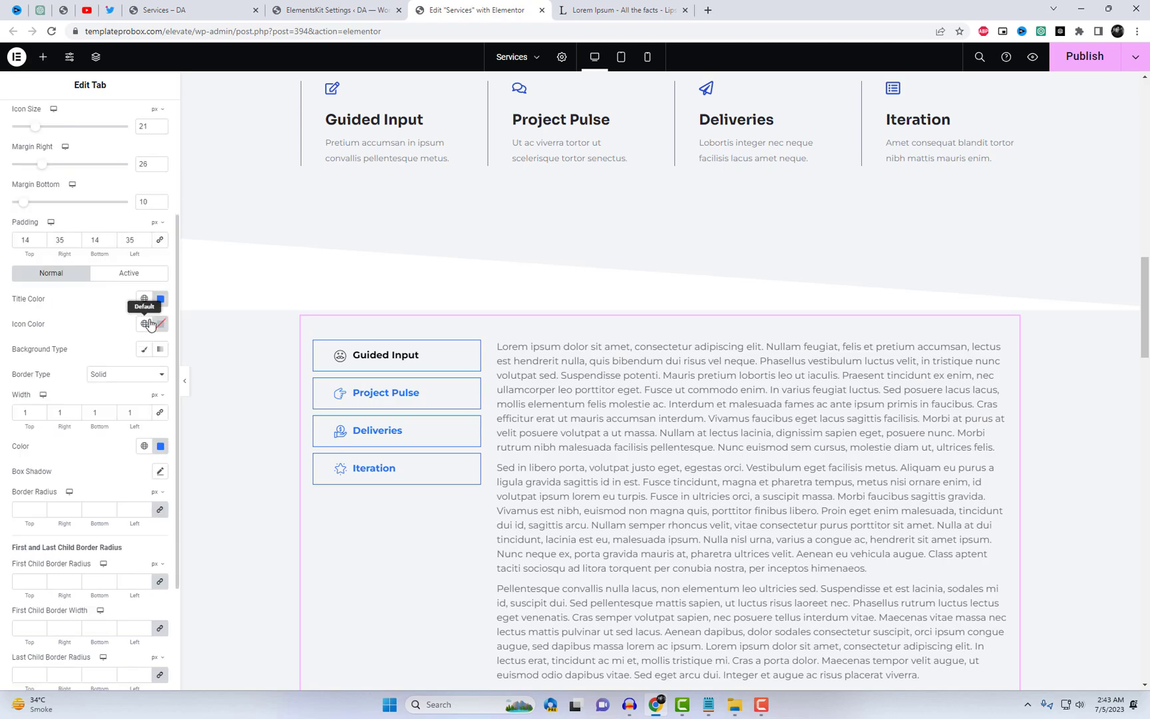
pyautogui.click(147, 299)
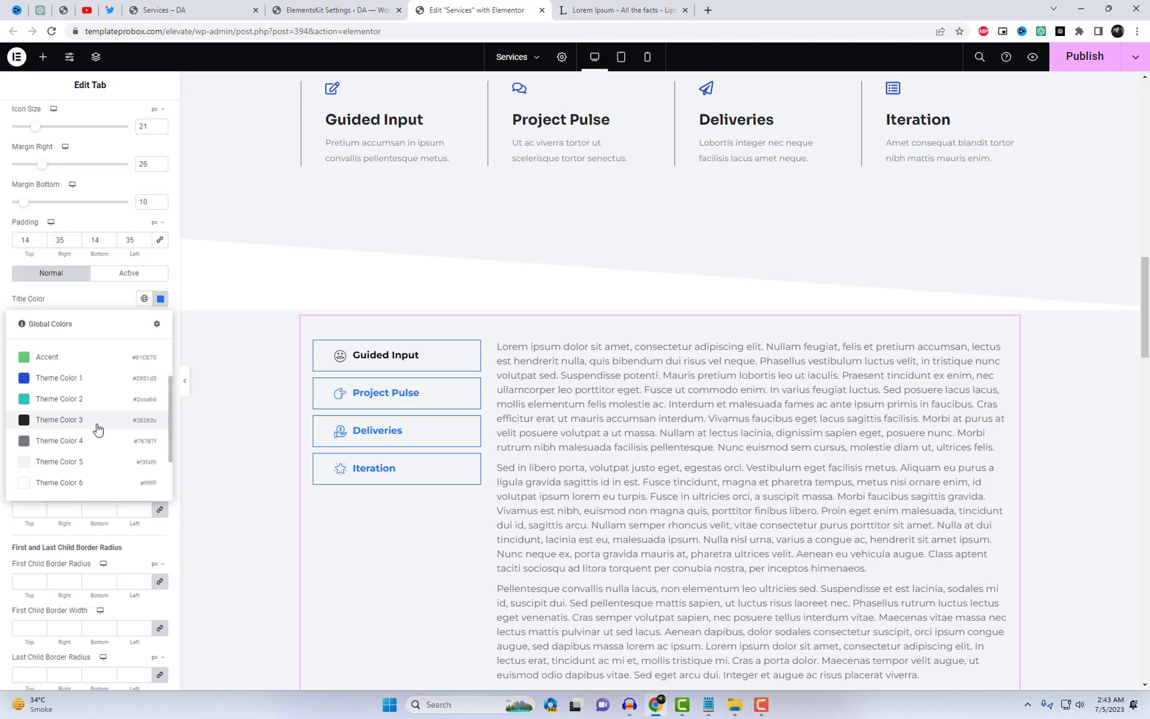
pyautogui.click(97, 421)
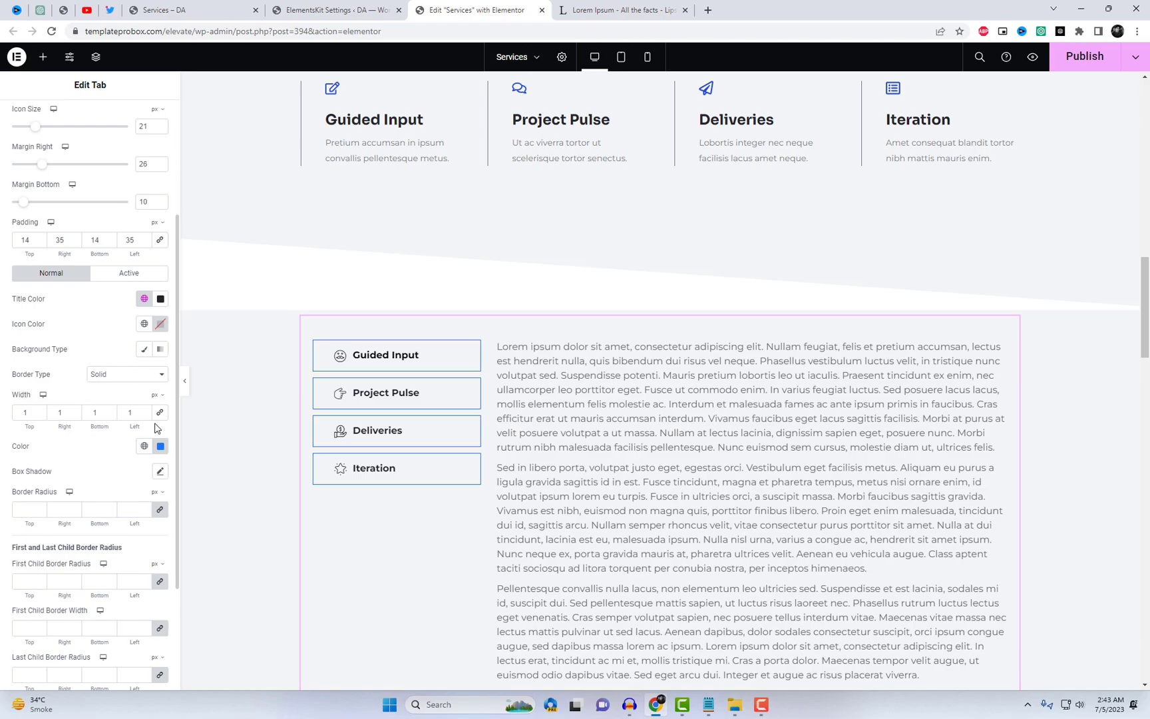
# - Make the tab button borders Theme Color 4 grey
pyautogui.click(160, 445)
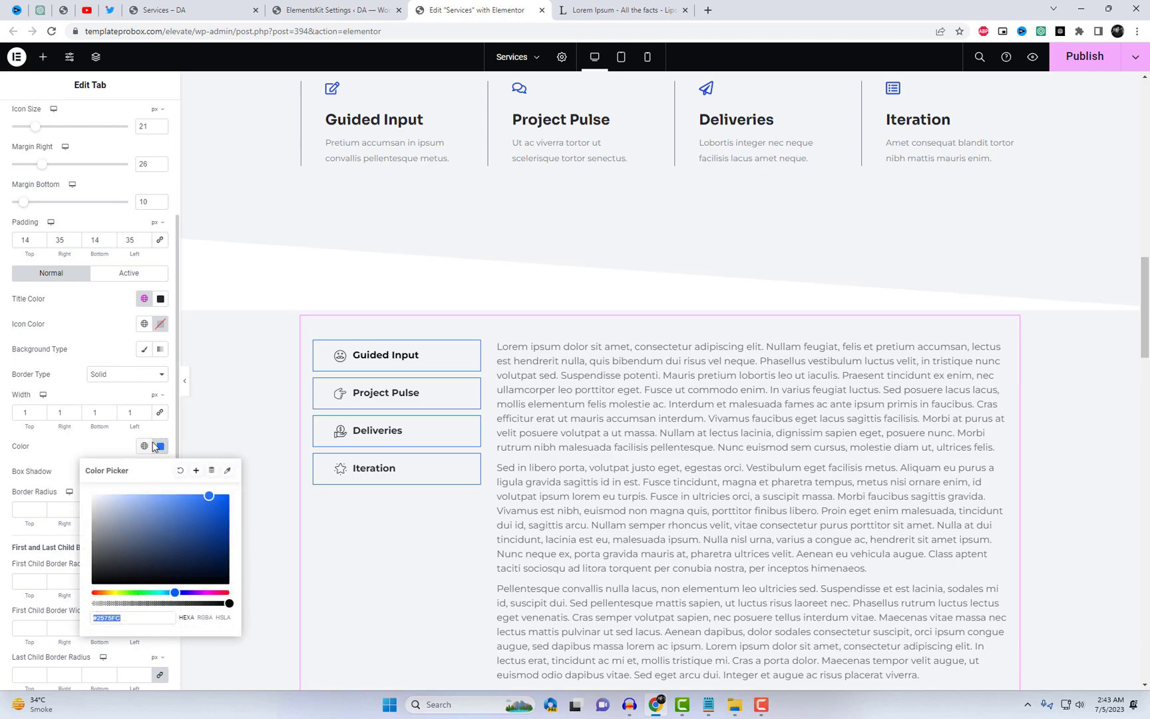
pyautogui.click(144, 446)
pyautogui.scroll(-3, 103, 539)
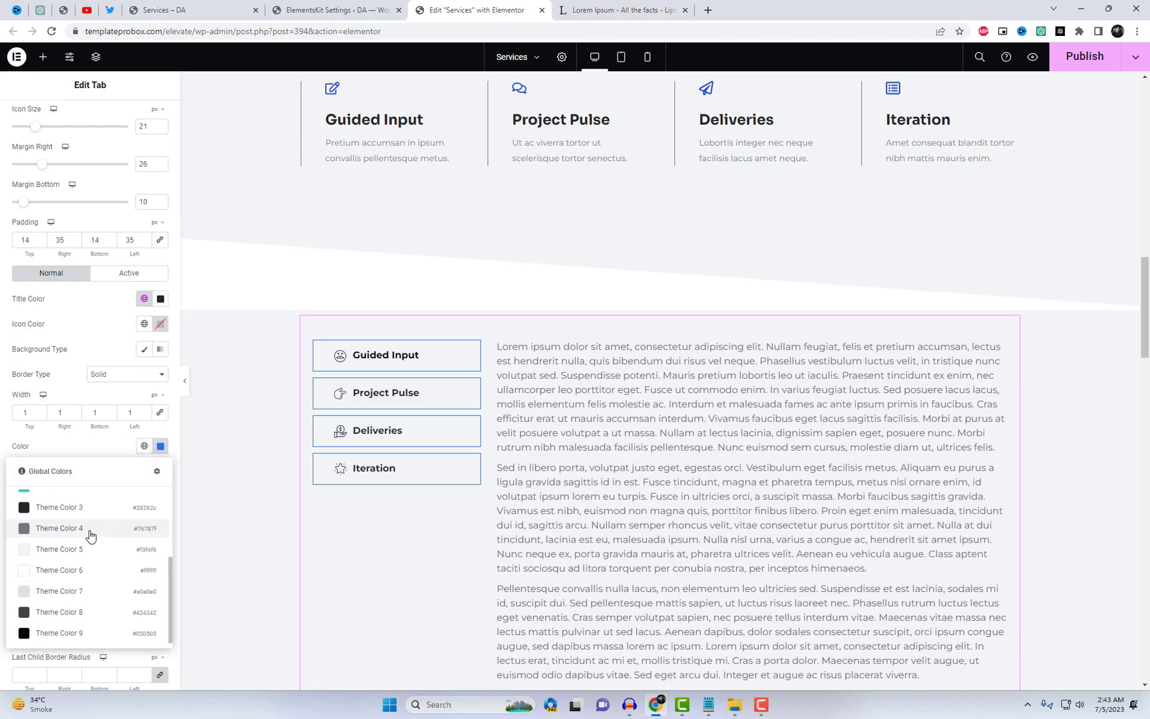
pyautogui.click(91, 528)
pyautogui.scroll(1, 102, 469)
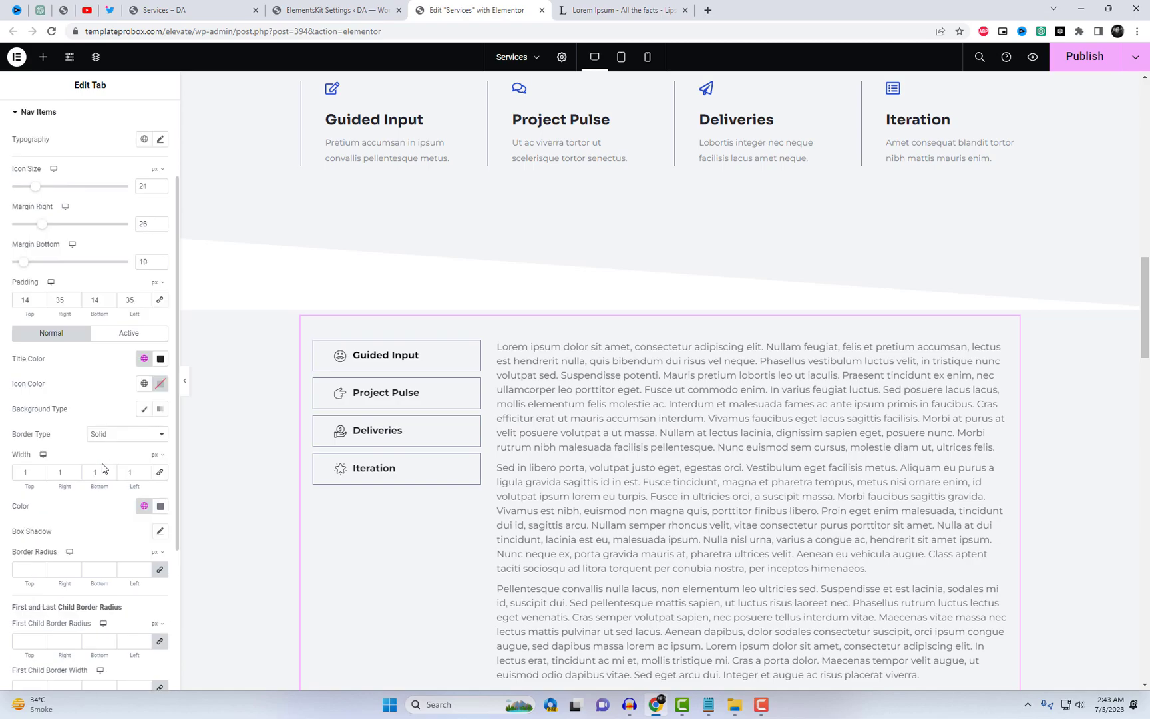
# - In the Active state, make the tab title grey and the icon Theme Color 4
pyautogui.click(126, 332)
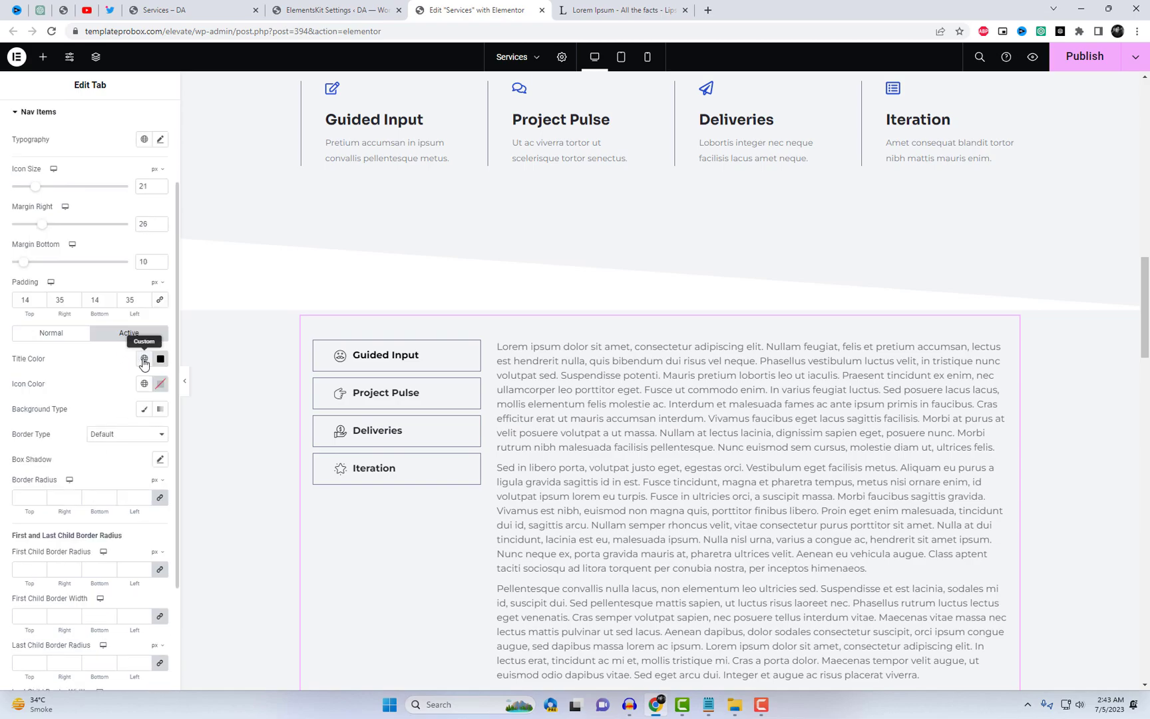
pyautogui.click(144, 360)
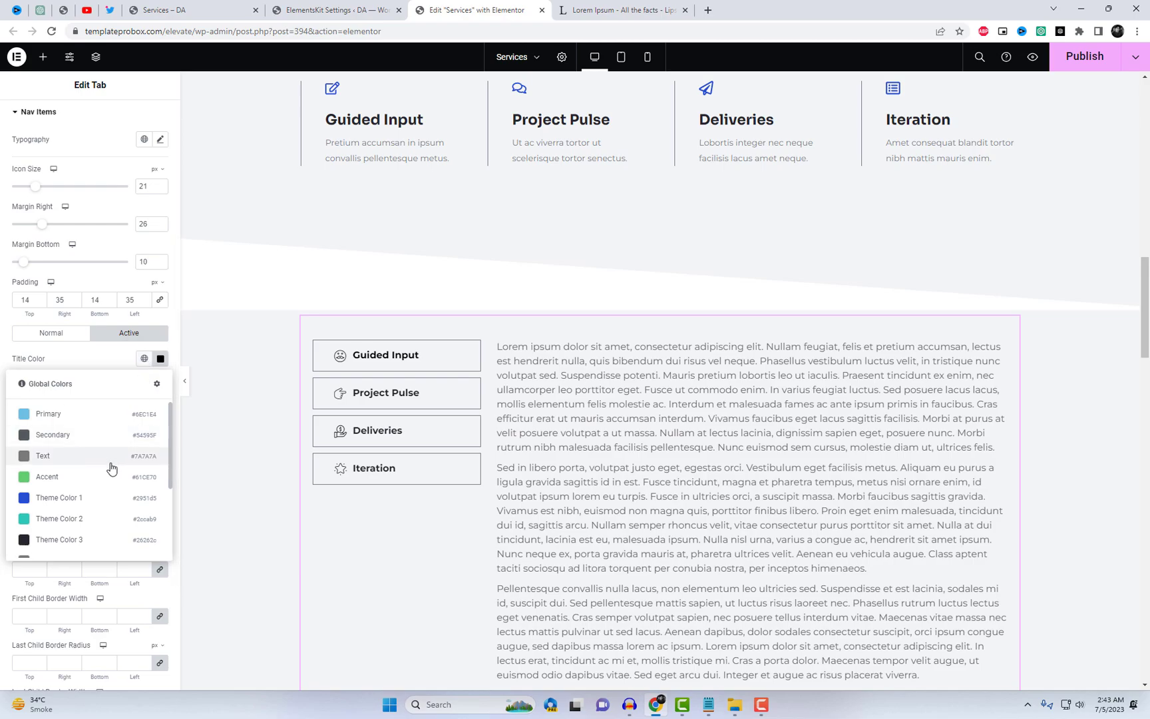
pyautogui.scroll(-3, 100, 479)
pyautogui.click(92, 503)
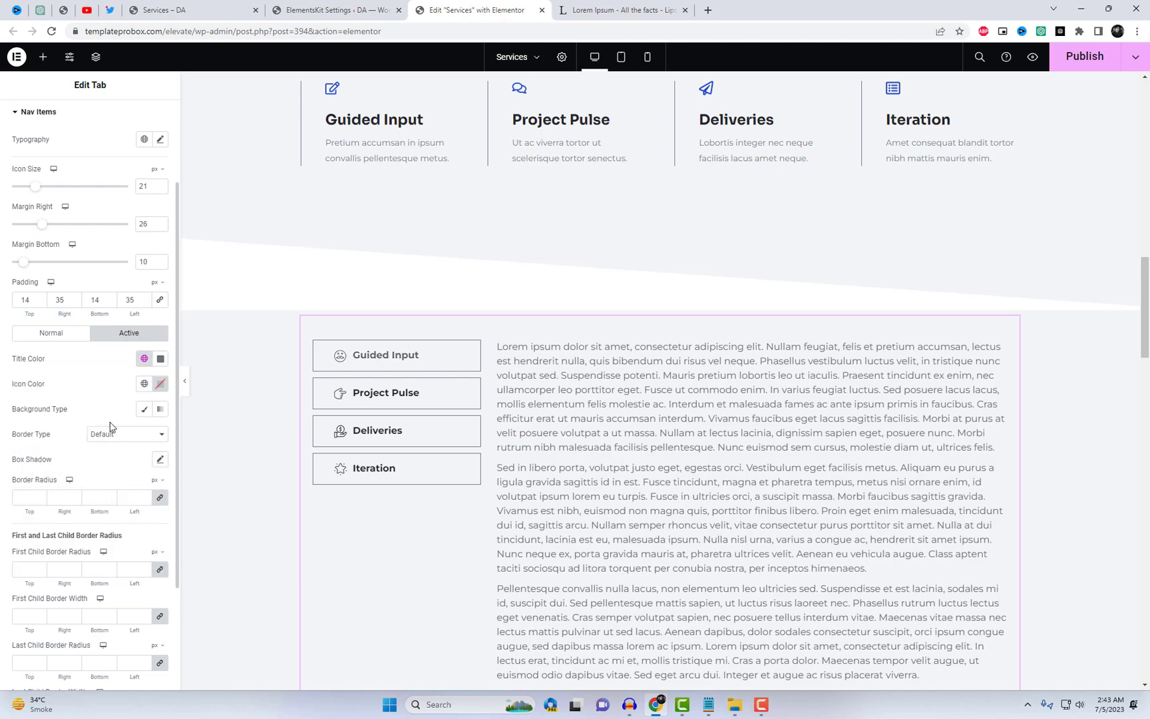
pyautogui.click(145, 384)
pyautogui.scroll(-2, 99, 525)
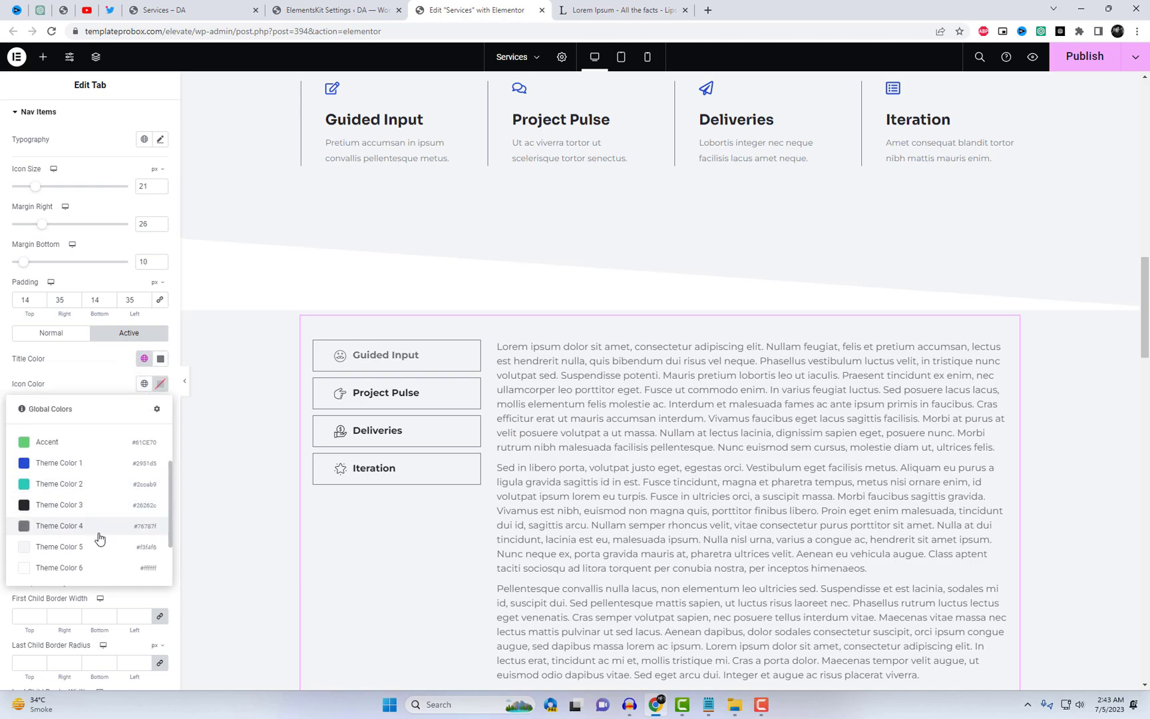
pyautogui.click(95, 527)
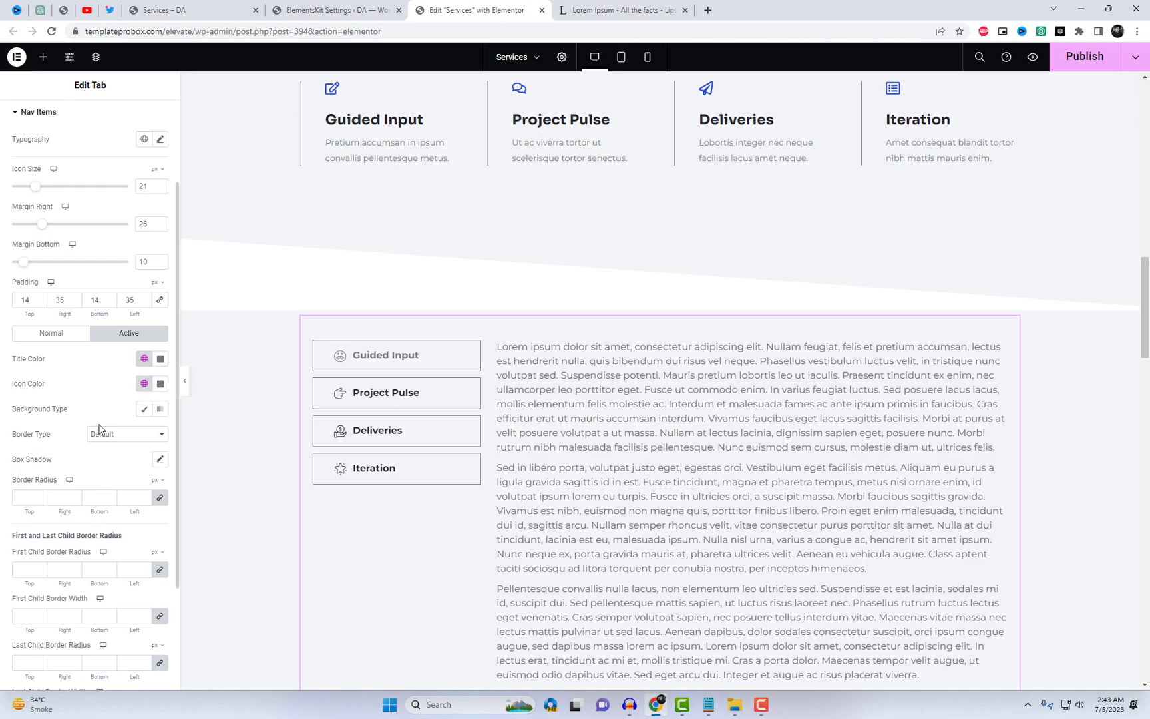
# - Give the active tab a solid dark red-brown border
pyautogui.scroll(-3, 100, 429)
pyautogui.scroll(-1, 119, 459)
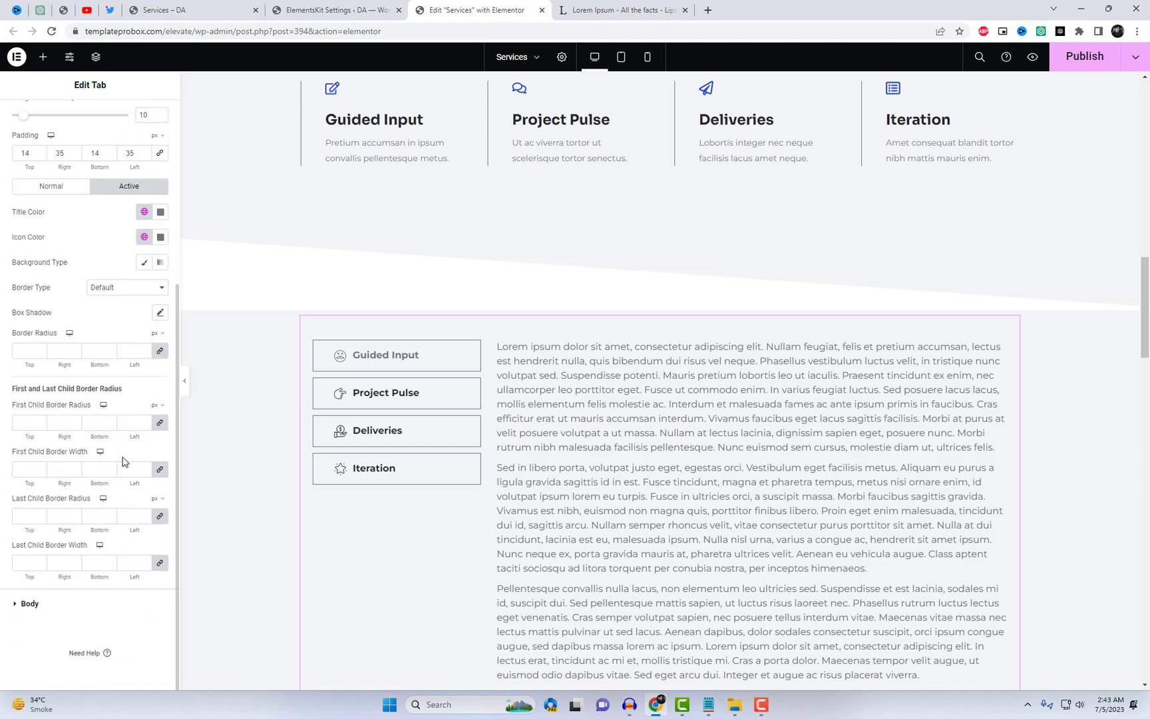
pyautogui.click(129, 293)
pyautogui.click(124, 320)
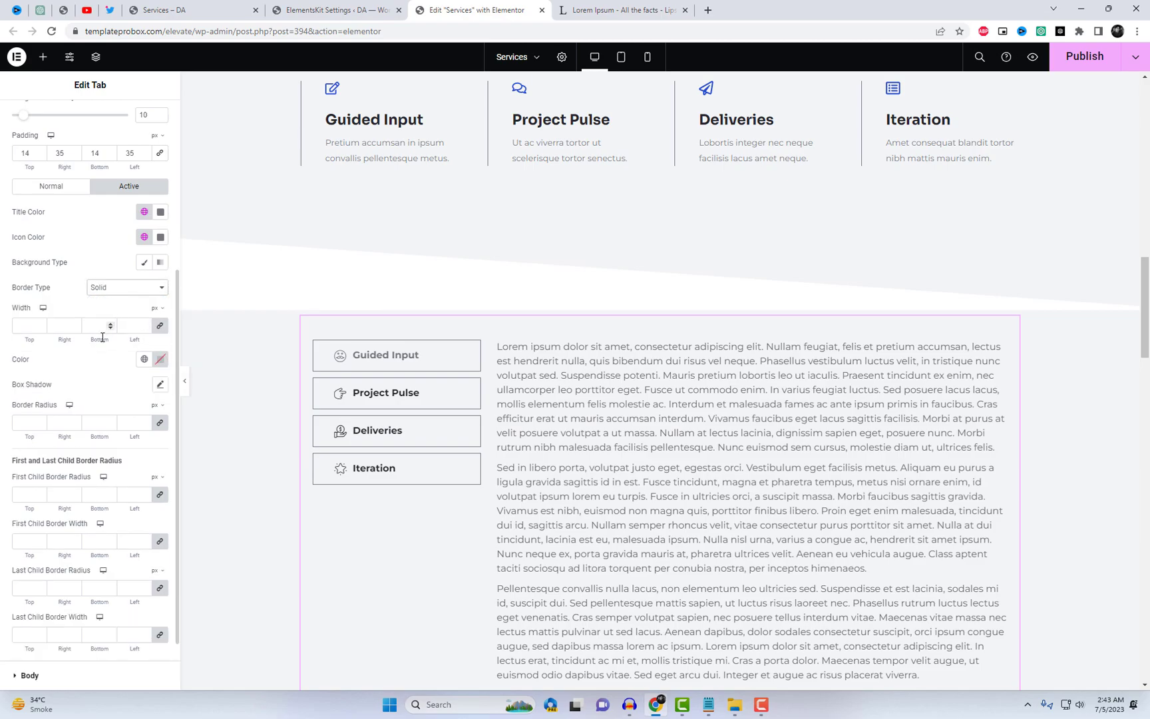
pyautogui.click(159, 361)
pyautogui.moveTo(156, 457); pyautogui.dragTo(181, 419)
pyautogui.click(123, 464)
pyautogui.click(63, 326)
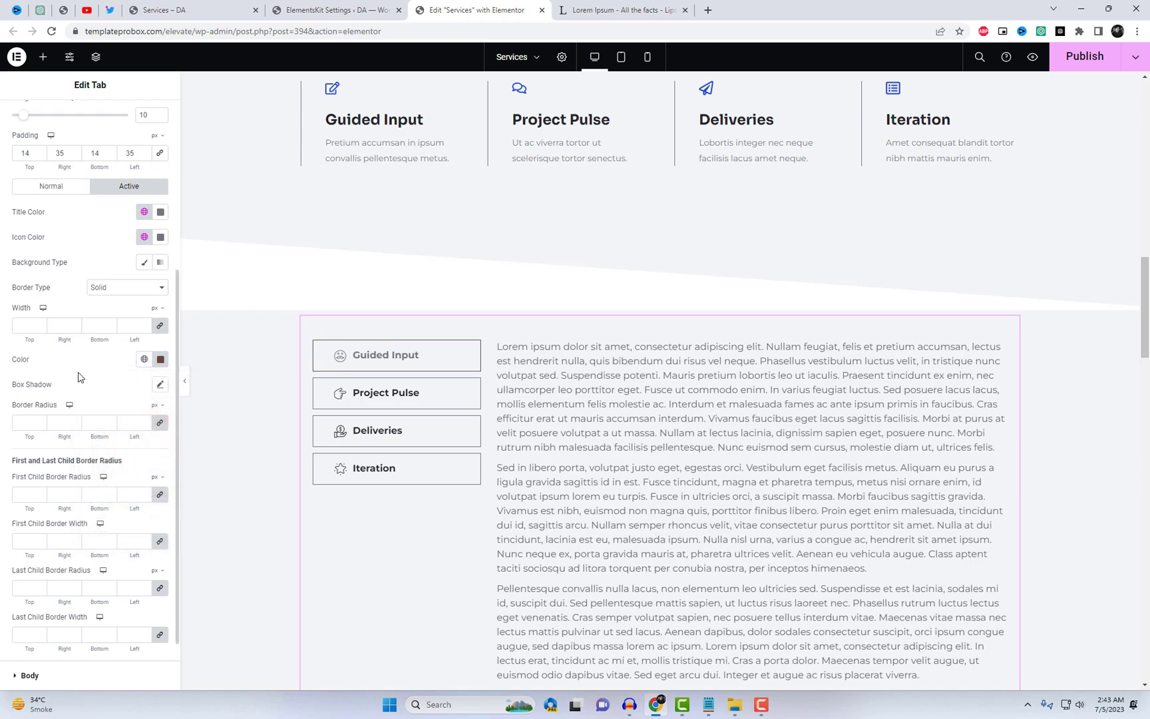
pyautogui.scroll(-1, 83, 400)
pyautogui.scroll(5, 84, 512)
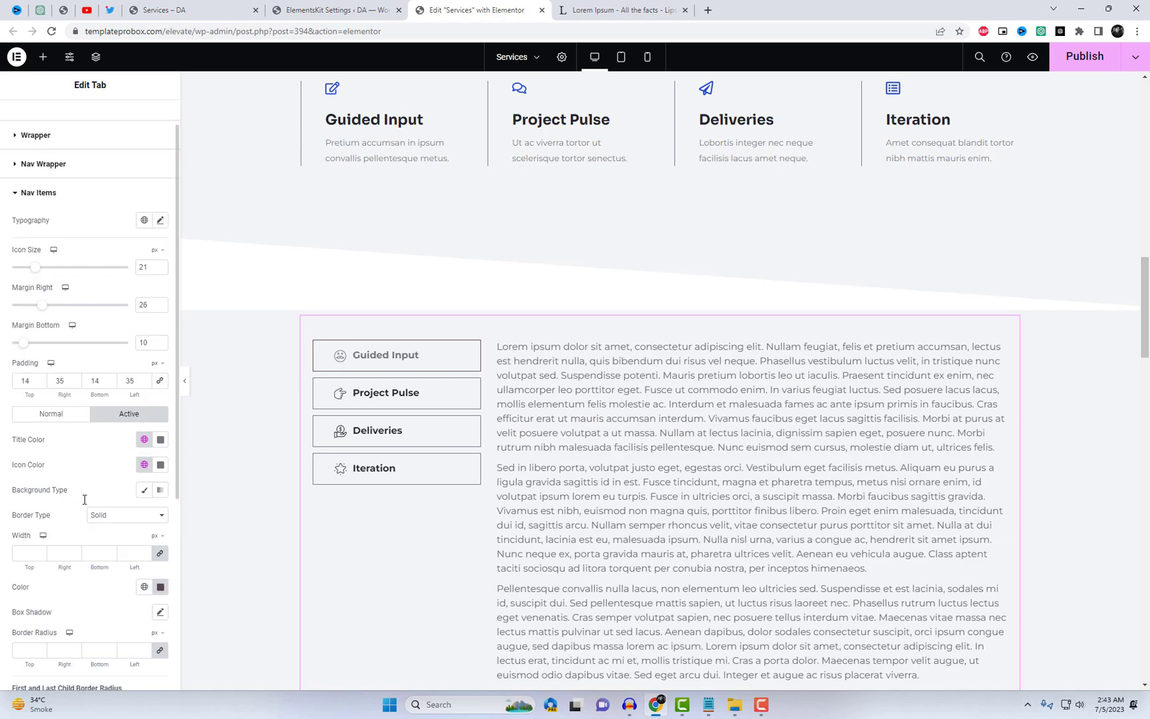
# - Set the tab content body text colour to near-black #000102
pyautogui.click(68, 195)
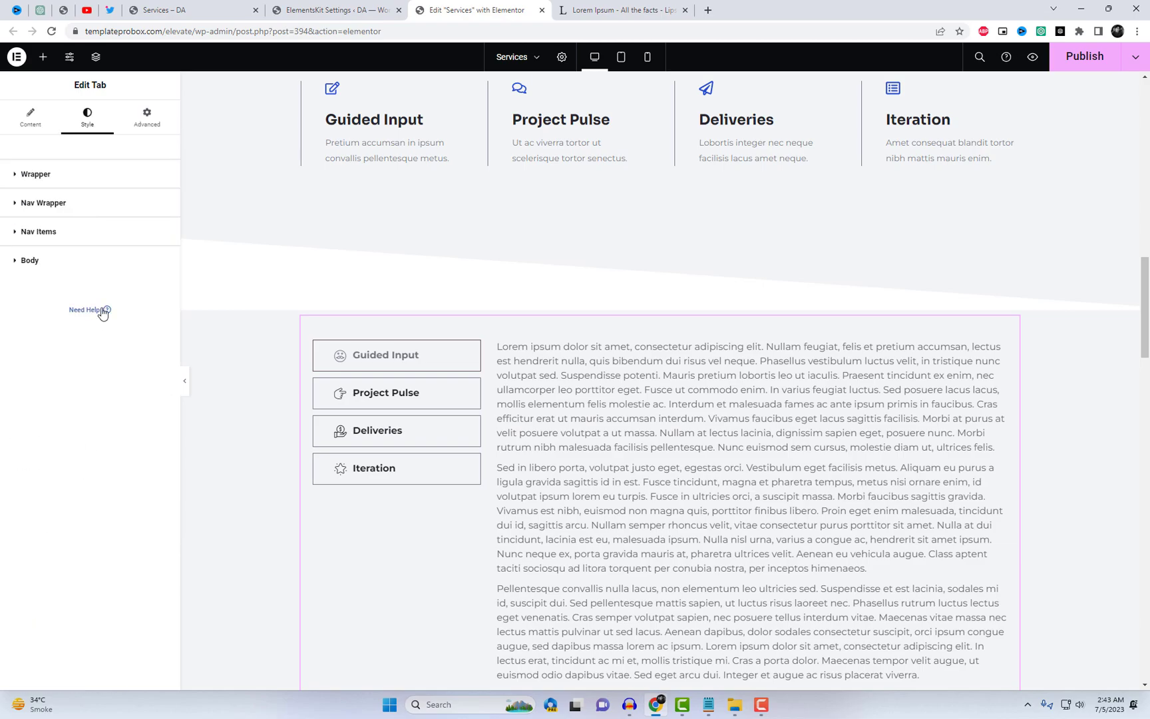
pyautogui.click(79, 262)
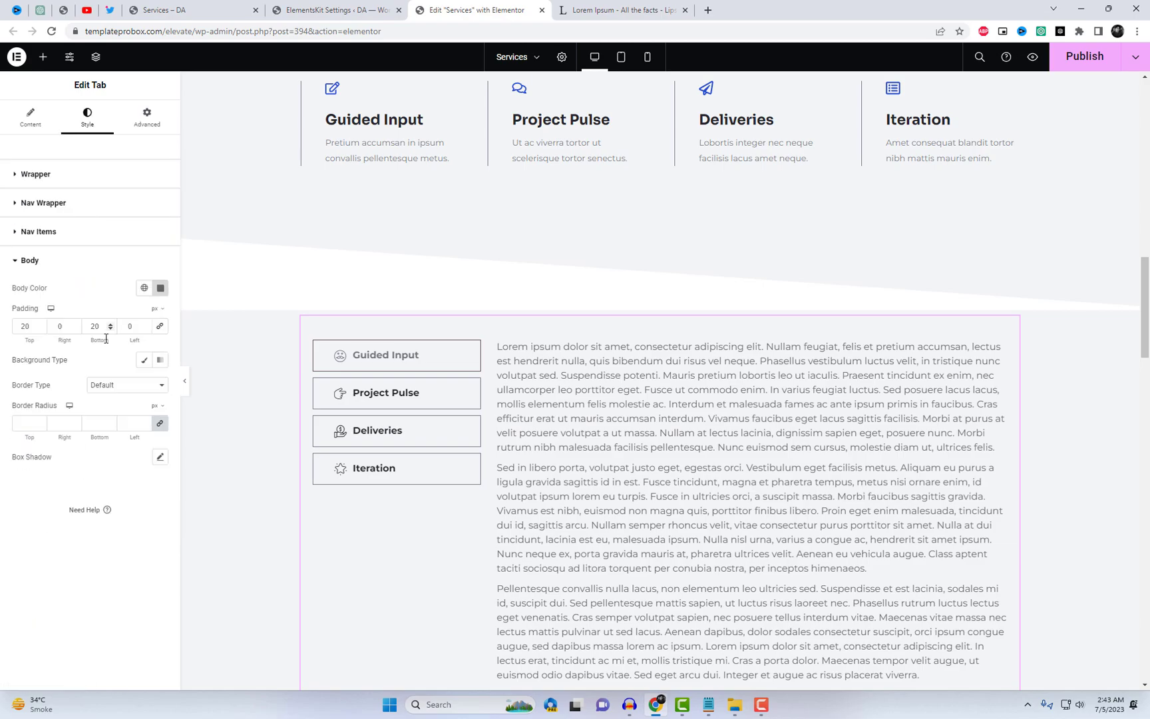
pyautogui.click(143, 290)
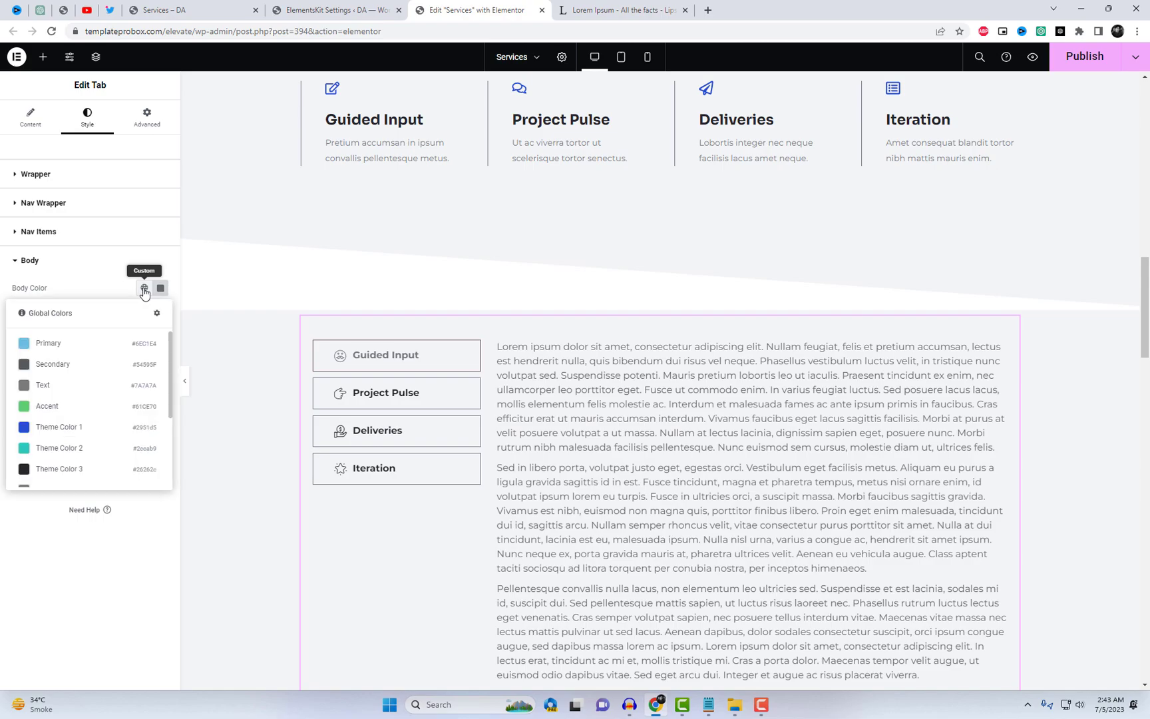
pyautogui.click(116, 349)
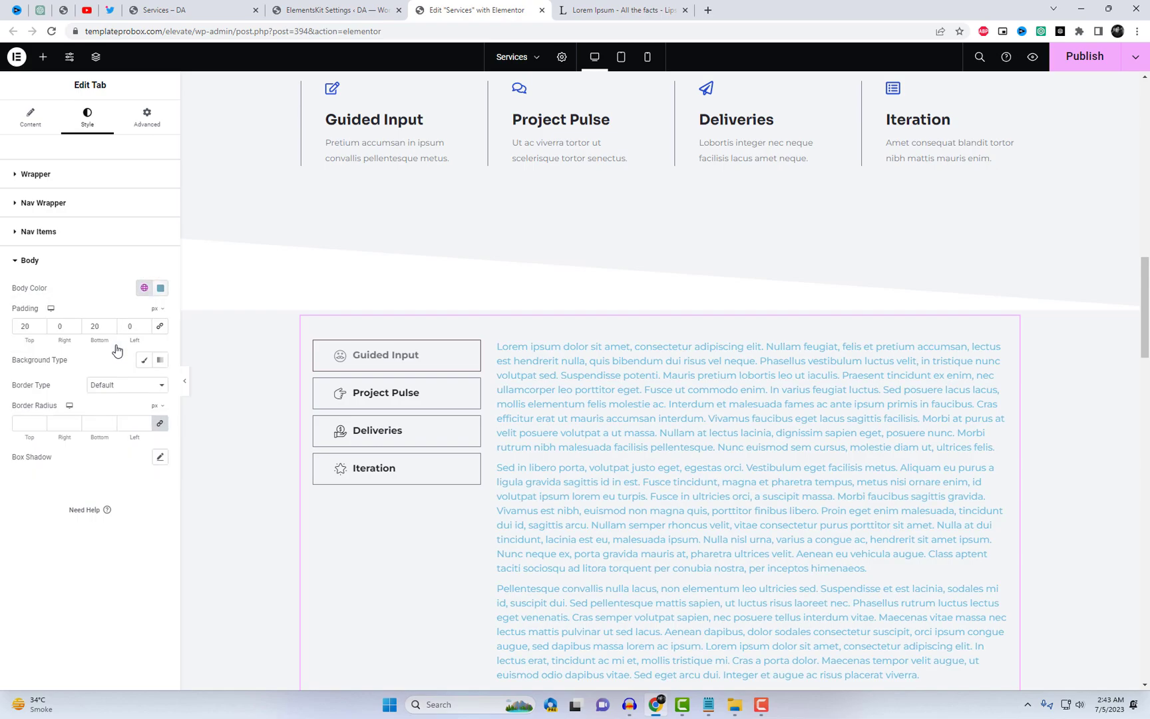
pyautogui.click(160, 288)
pyautogui.moveTo(165, 365); pyautogui.dragTo(213, 421)
pyautogui.click(141, 569)
# - Publish the updated Services page
pyautogui.scroll(4, 642, 428)
pyautogui.scroll(-2, 723, 433)
pyautogui.click(1085, 58)
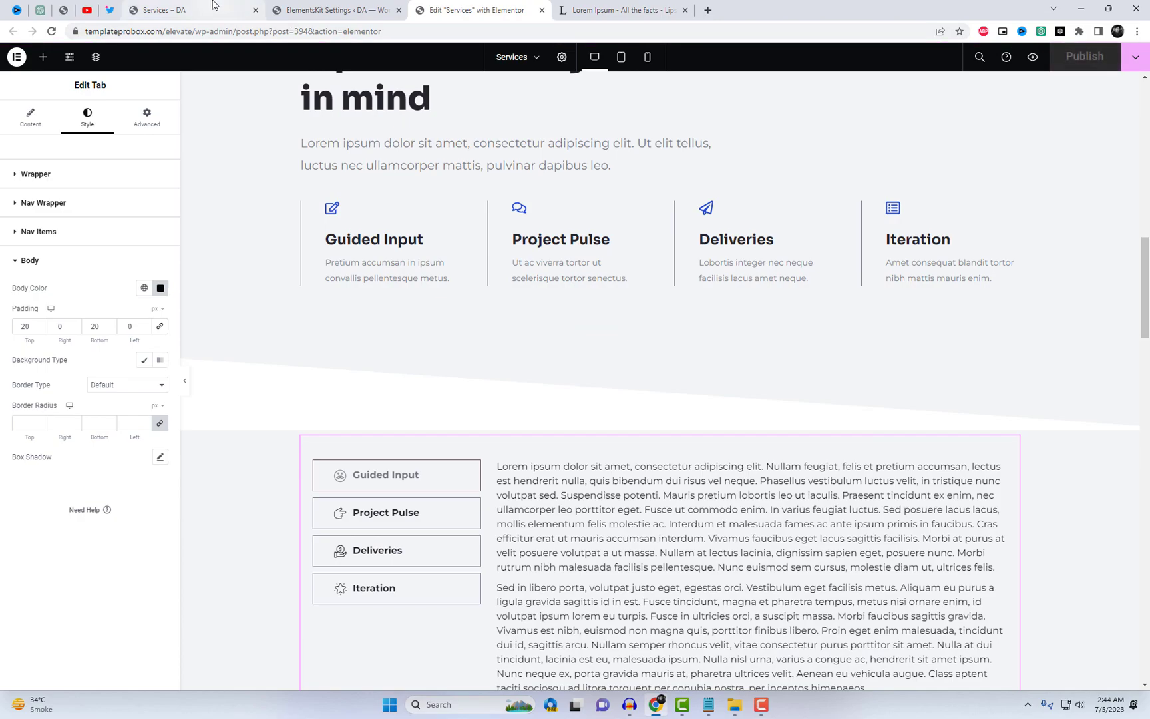
# - Reload the live Services page, try the Project Pulse and Guided Input tabs, and return to the editor
pyautogui.click(175, 10)
pyautogui.scroll(4, 534, 213)
pyautogui.rightClick(532, 214)
pyautogui.click(563, 247)
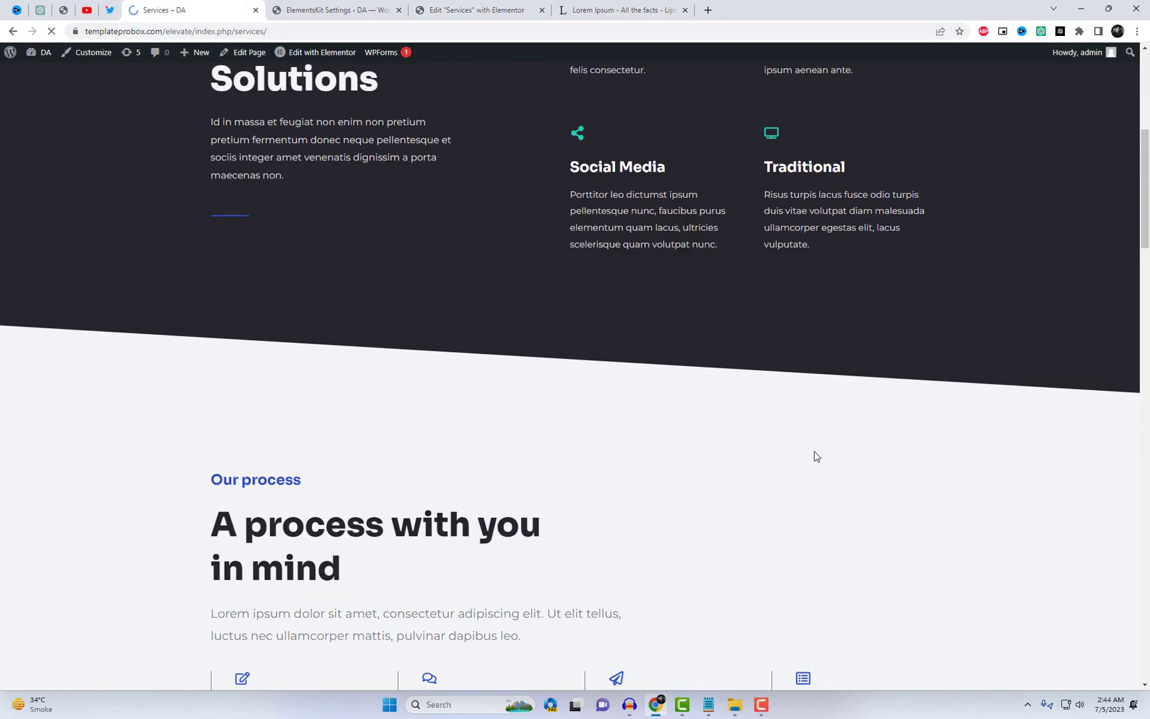
pyautogui.scroll(-10, 816, 456)
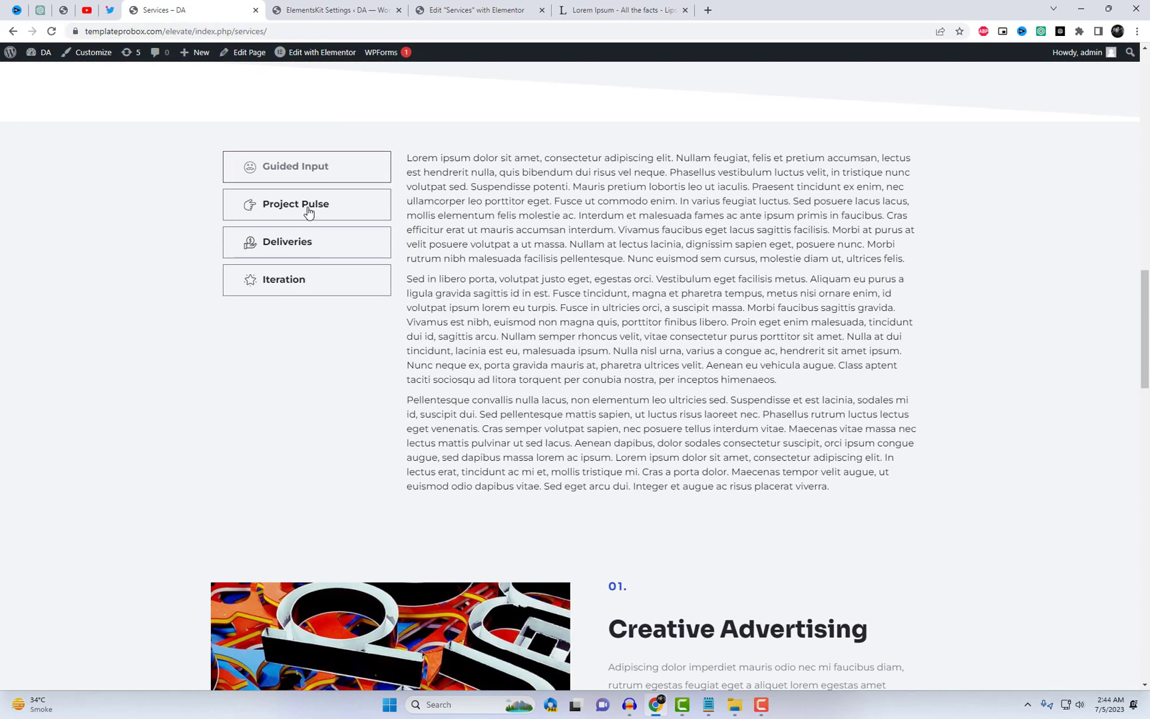
pyautogui.click(308, 212)
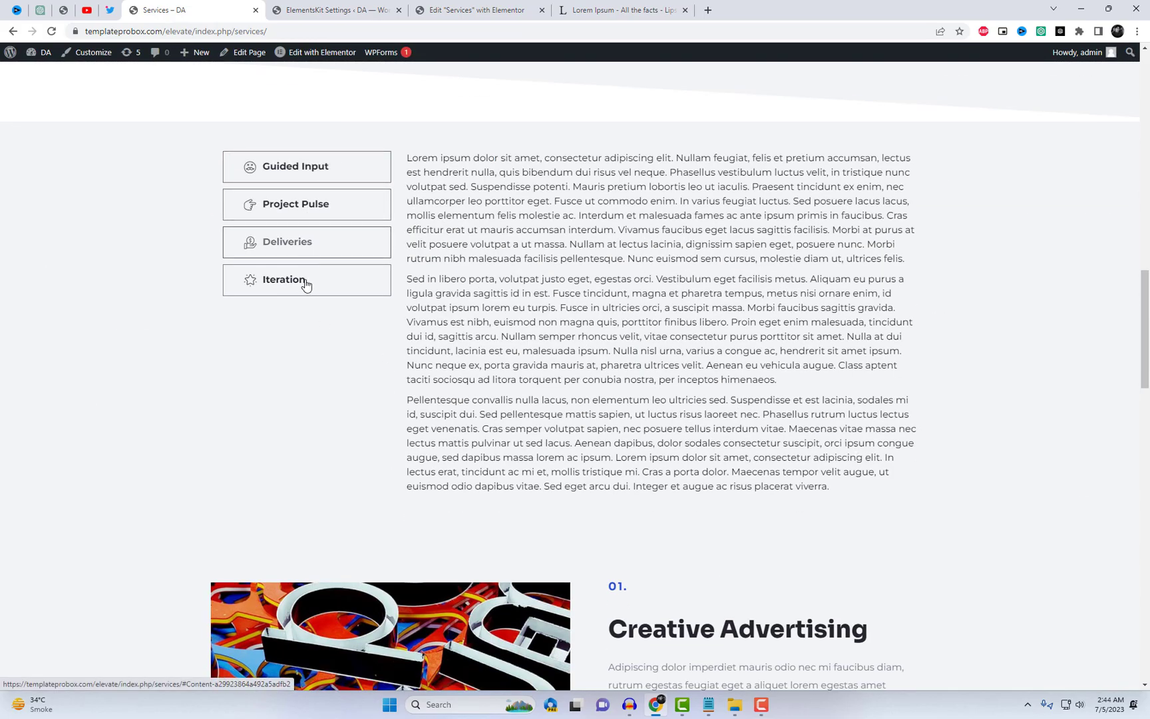
pyautogui.click(313, 166)
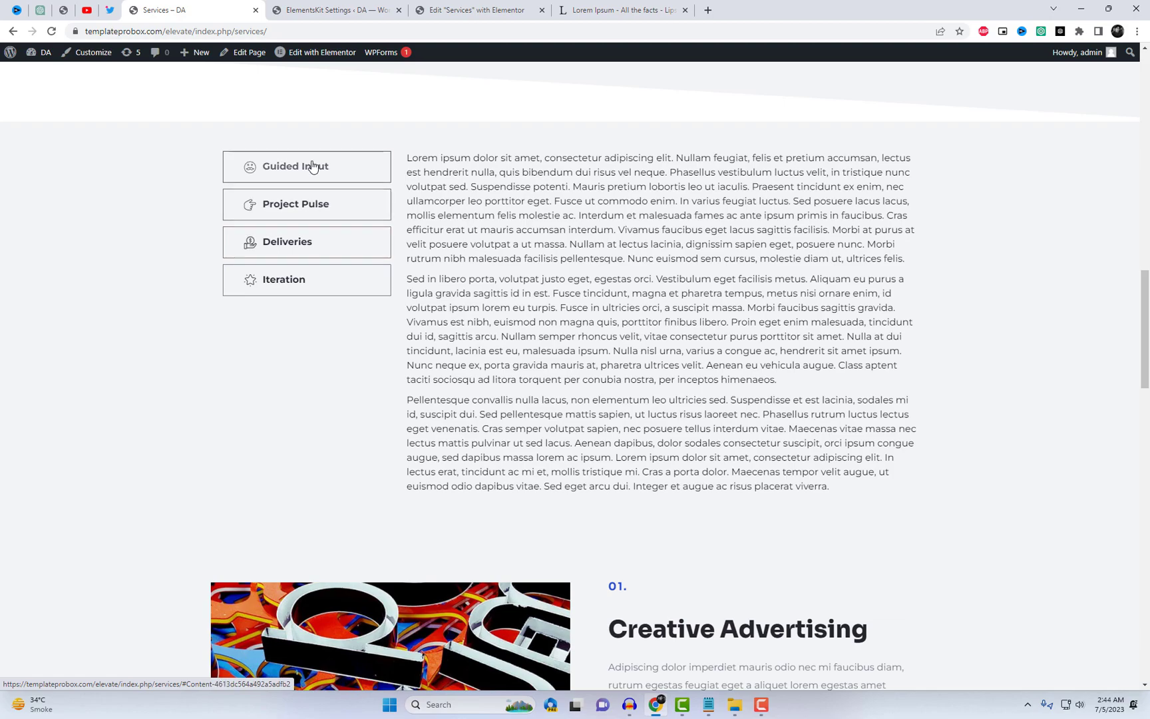
pyautogui.click(476, 10)
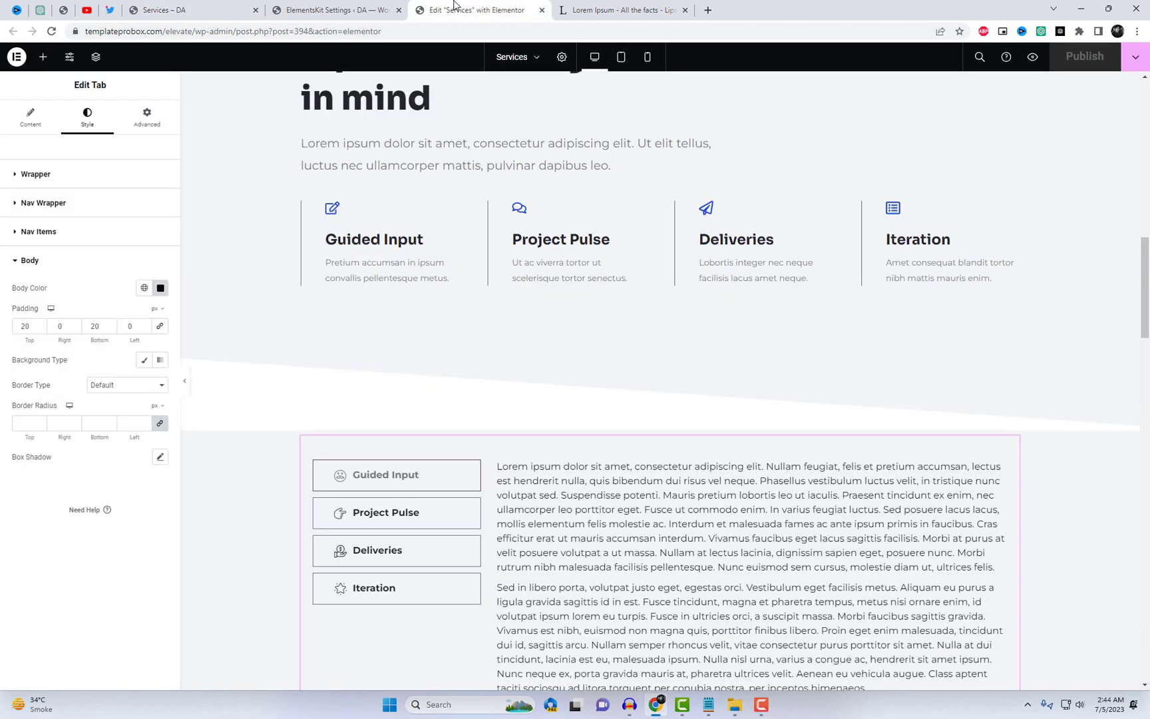
# - Copy the last two lorem ipsum paragraphs from lipsum.com
pyautogui.click(31, 120)
pyautogui.click(619, 10)
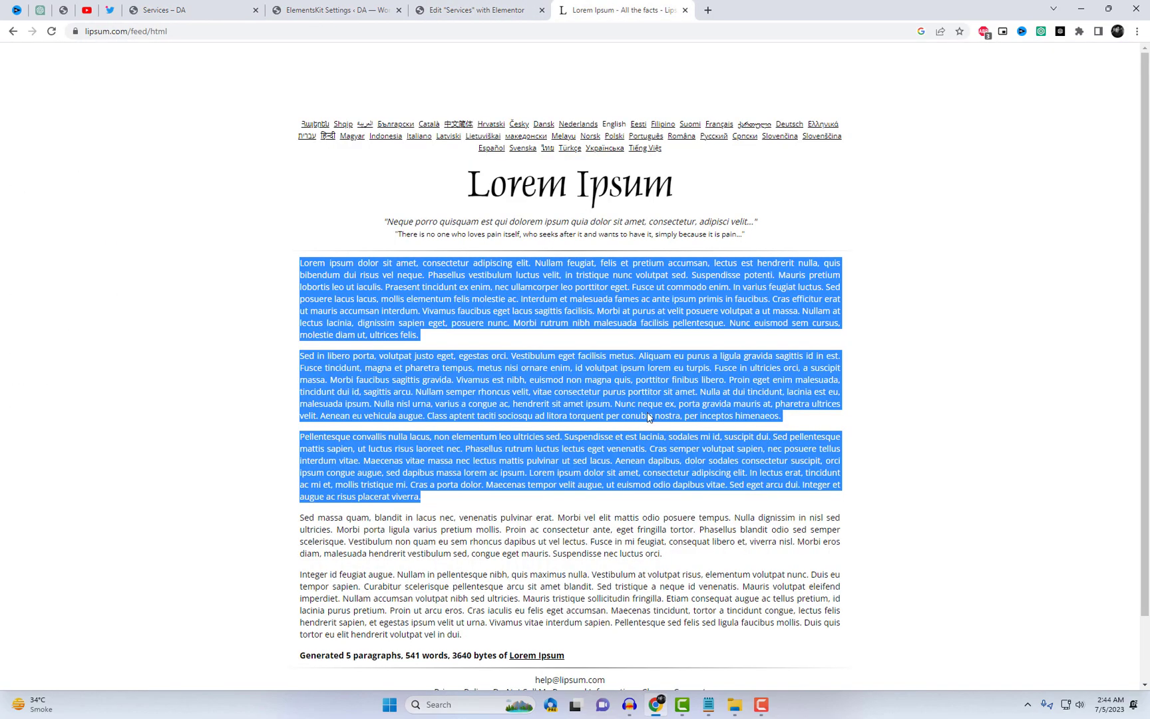
pyautogui.scroll(-2, 401, 501)
pyautogui.moveTo(303, 445); pyautogui.dragTo(577, 562)
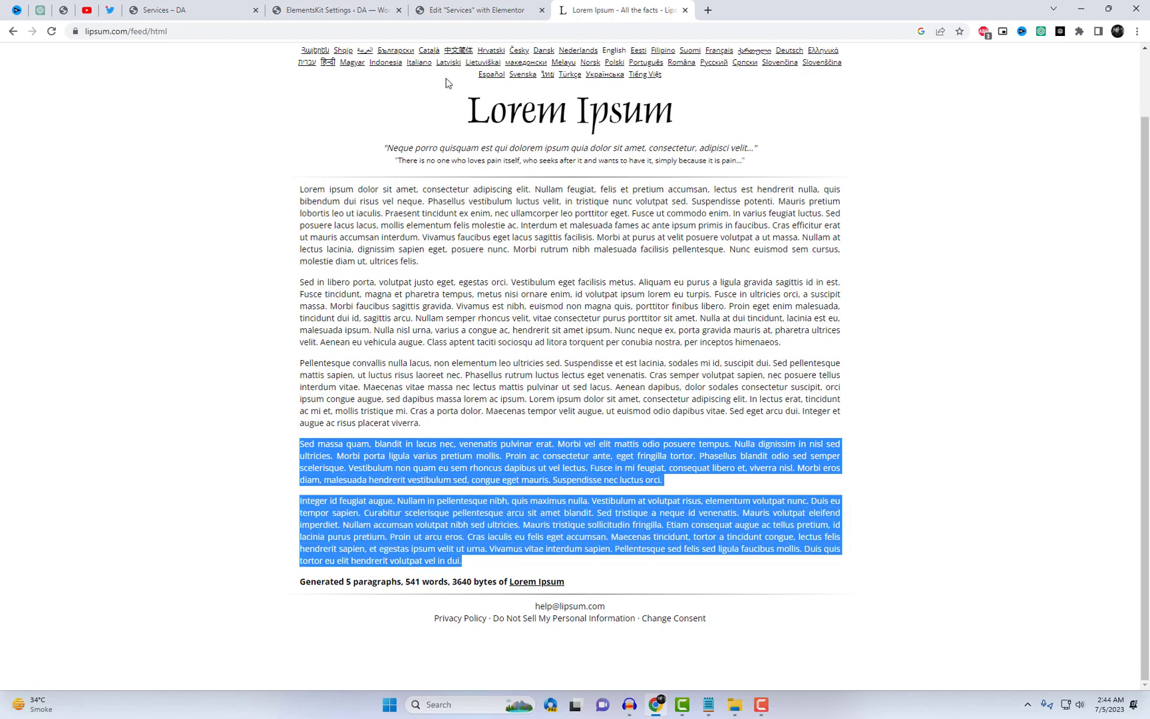
pyautogui.click(457, 9)
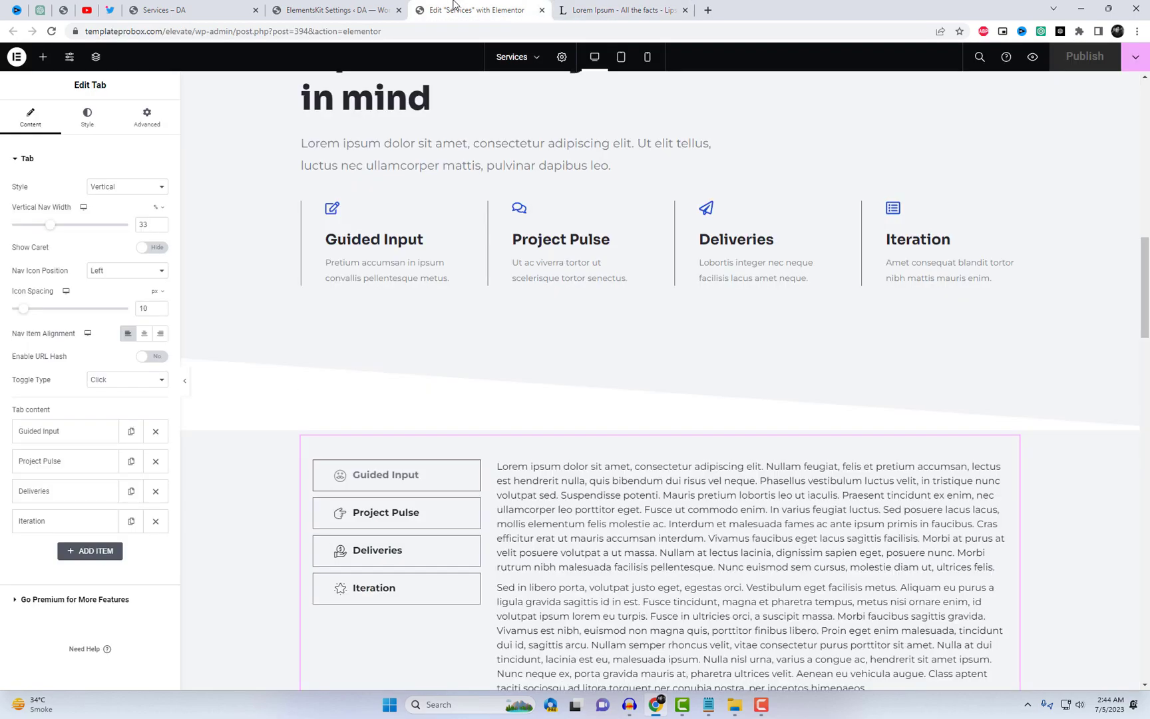
# - Paste the copied paragraphs into the Project Pulse and Iteration tab contents
pyautogui.click(92, 462)
pyautogui.scroll(-5, 96, 522)
pyautogui.hotkey('ctrl', 'v')
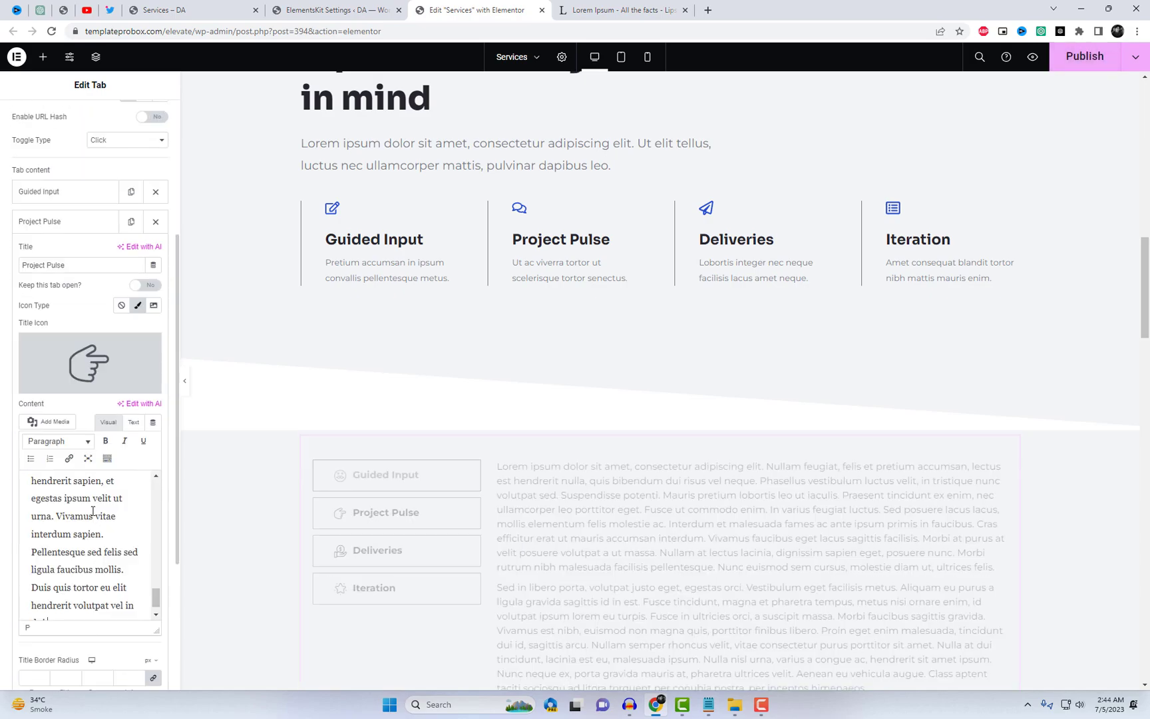
pyautogui.click(76, 223)
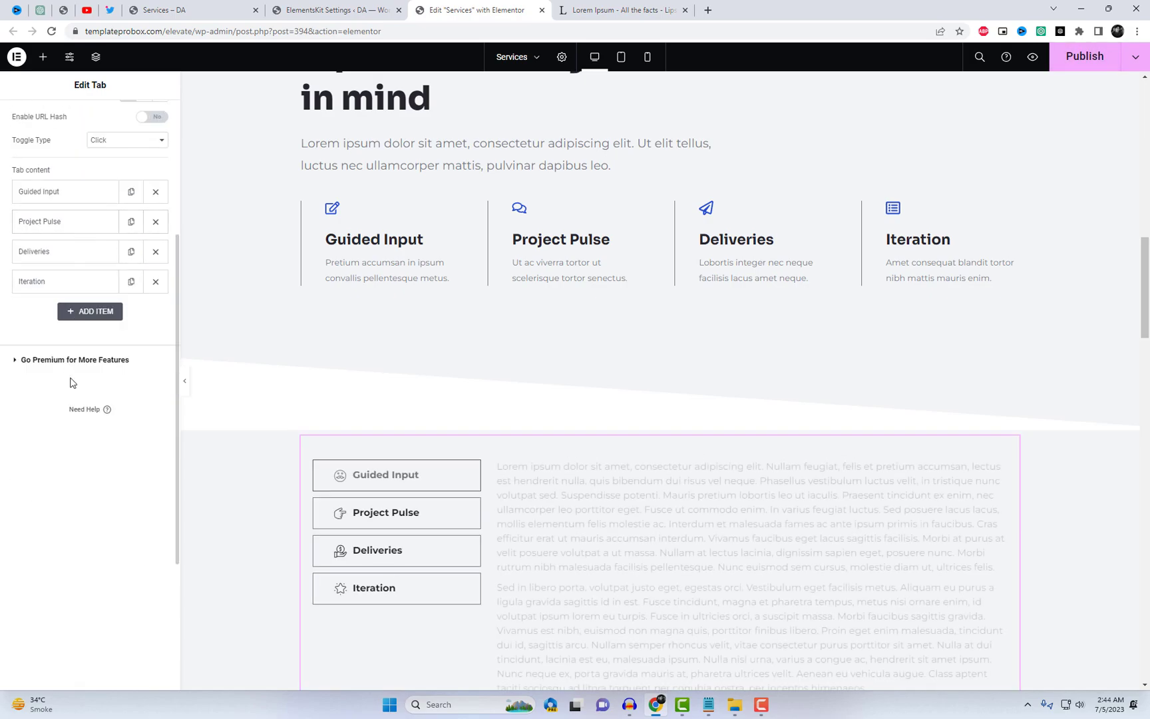
pyautogui.click(69, 283)
pyautogui.click(87, 549)
pyautogui.hotkey('ctrl', 'a')
pyautogui.hotkey('ctrl', 'v')
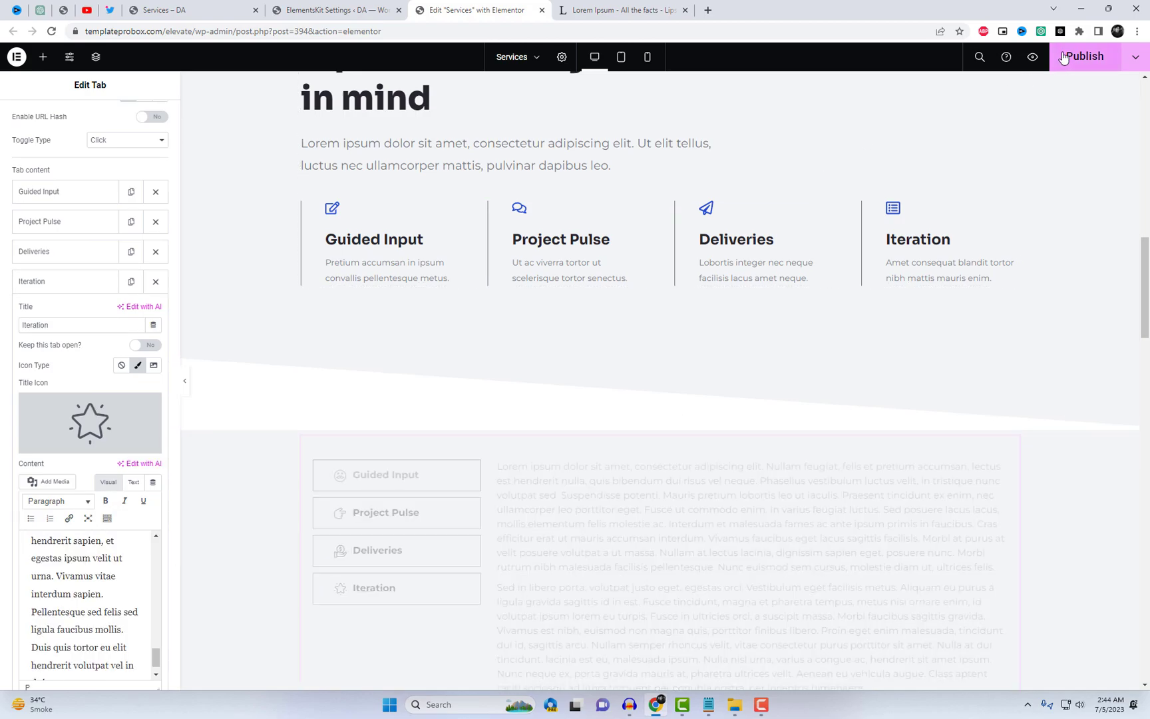
pyautogui.scroll(-3, 1072, 270)
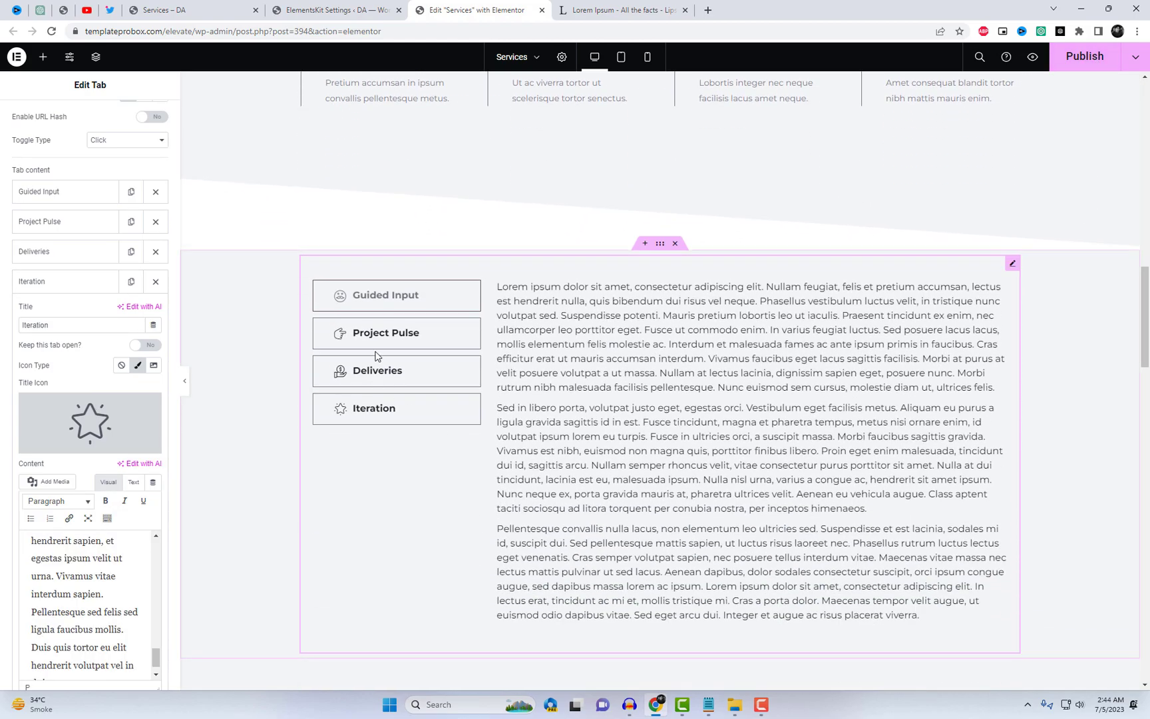
# - Preview the Project Pulse and Guided Input tabs, then publish the page
pyautogui.click(390, 336)
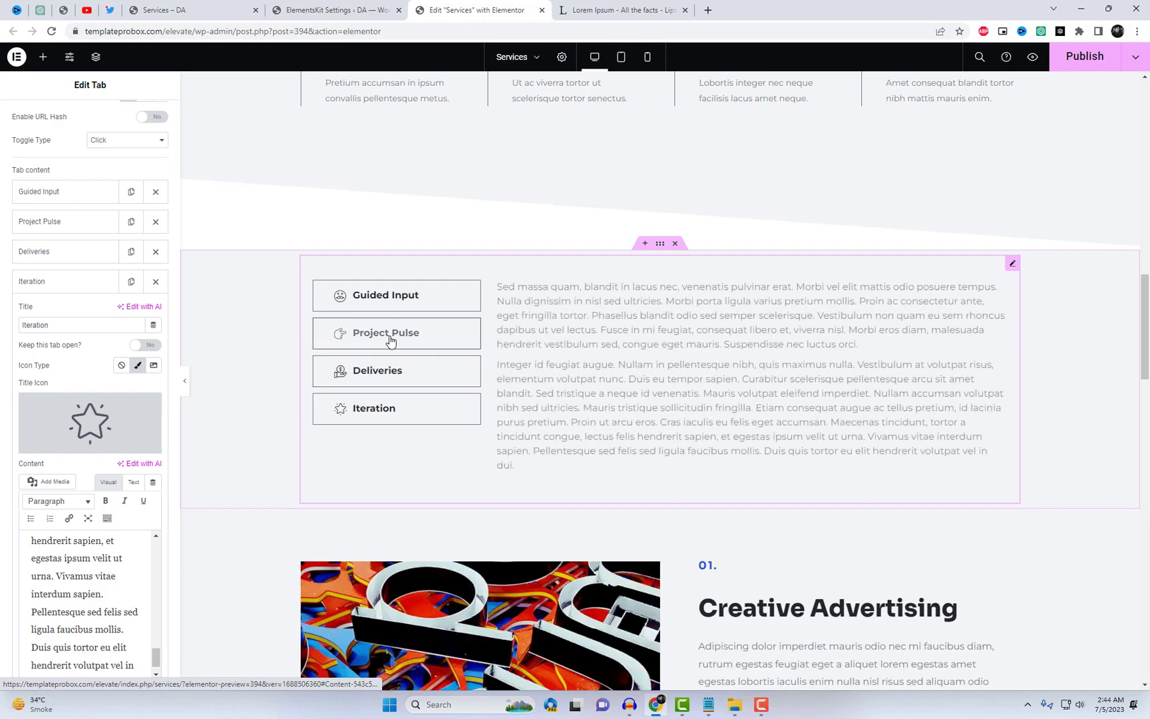
pyautogui.click(412, 300)
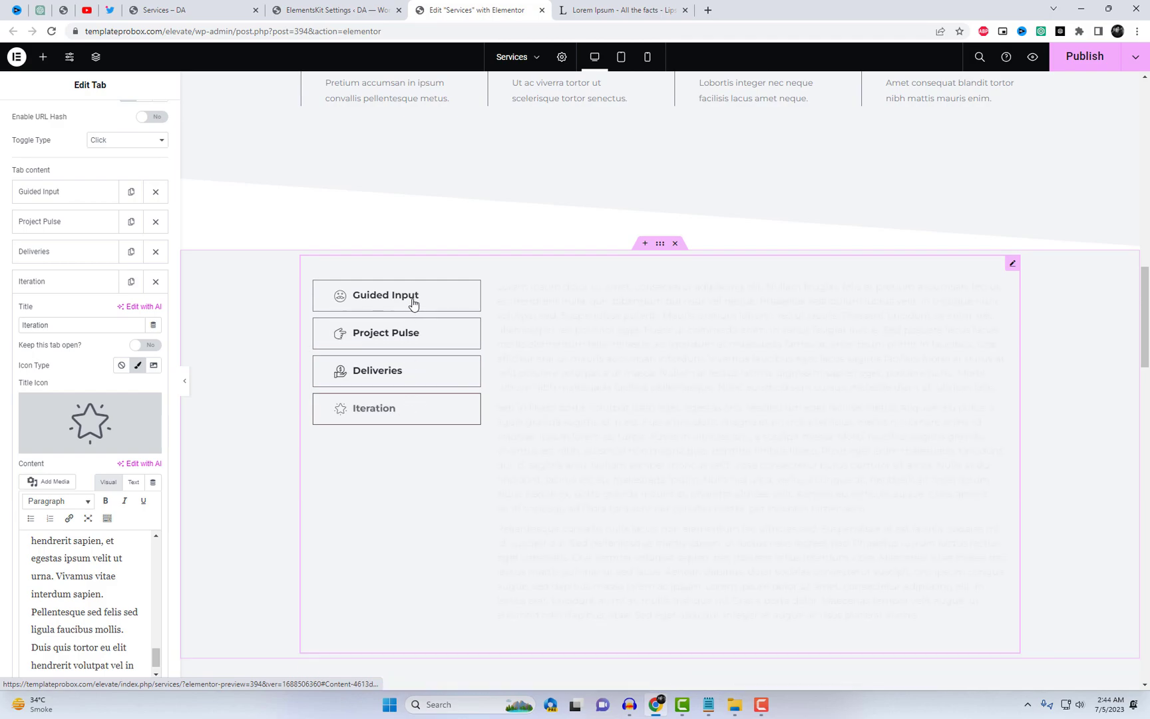
pyautogui.click(1081, 61)
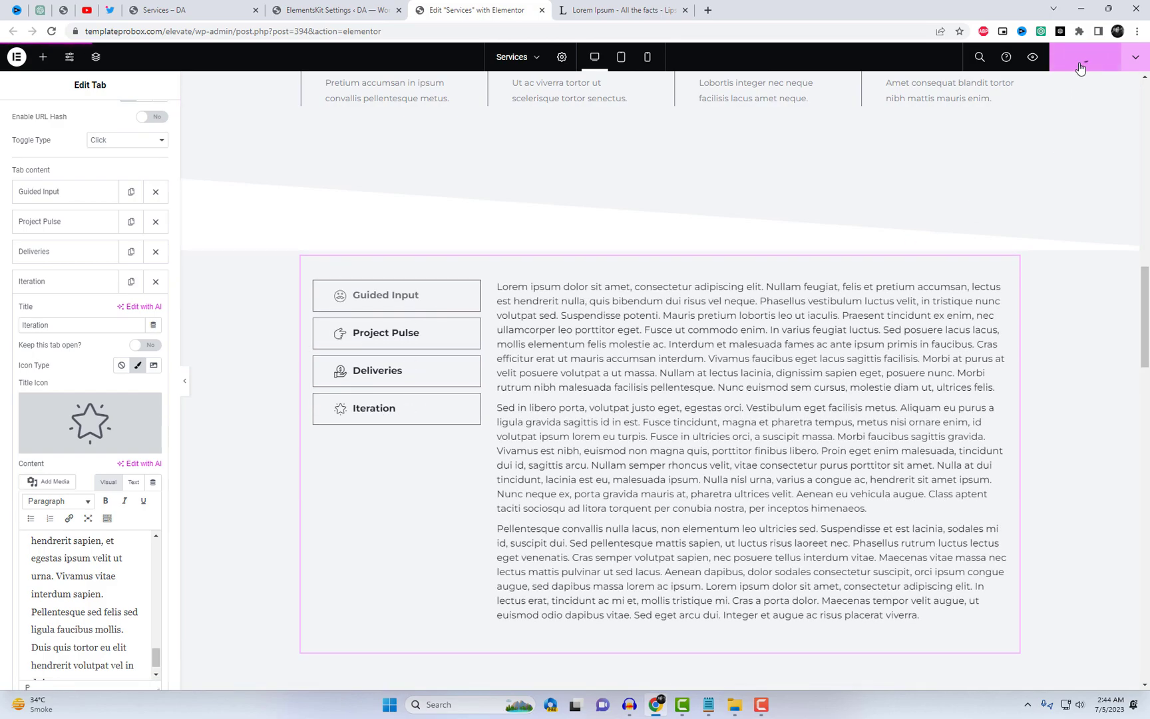
pyautogui.scroll(4, 78, 290)
# - Switch the tab layout Style to Horizontal and publish
pyautogui.click(120, 187)
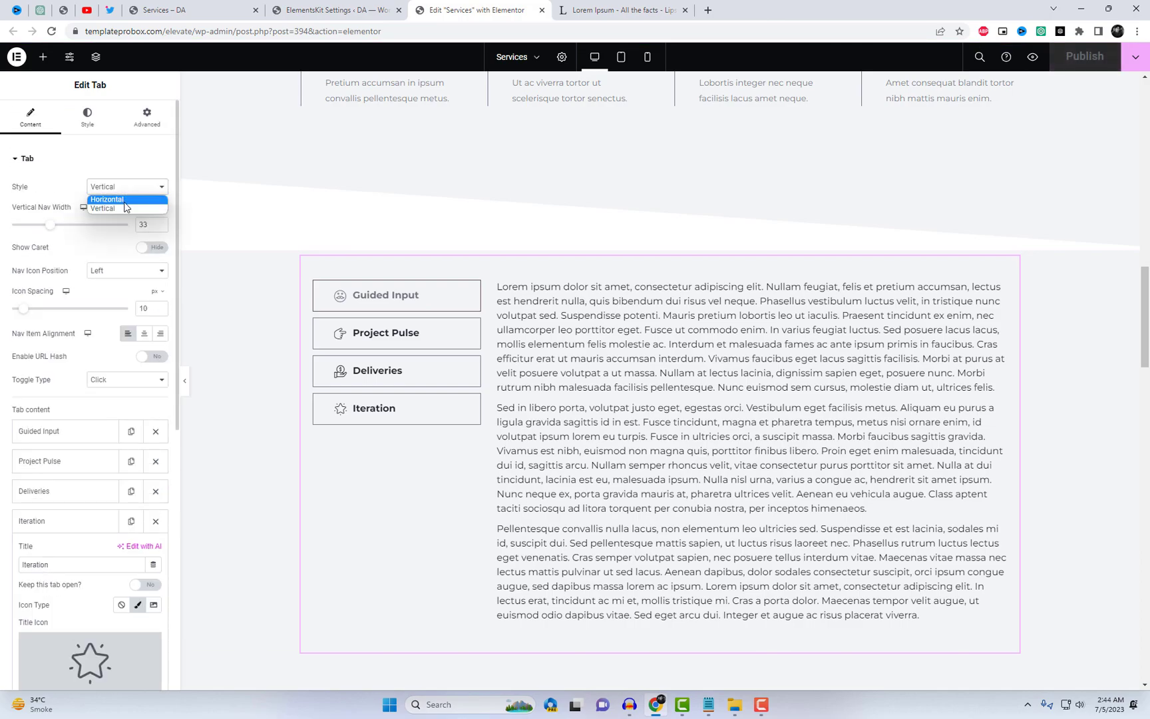
pyautogui.click(107, 203)
pyautogui.click(1088, 56)
# - Reload the live Services page, check the Project Pulse, Deliveries, Iteration and Guided Input tabs, then return to the editor
pyautogui.click(189, 9)
pyautogui.rightClick(526, 155)
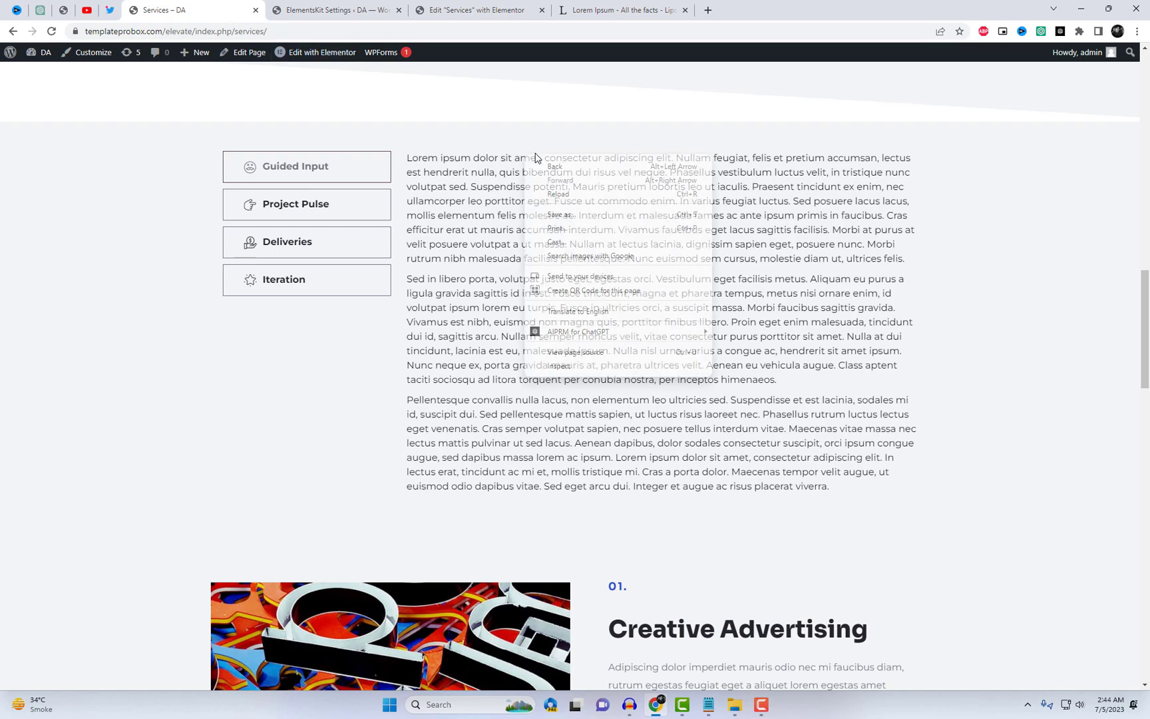
pyautogui.click(569, 194)
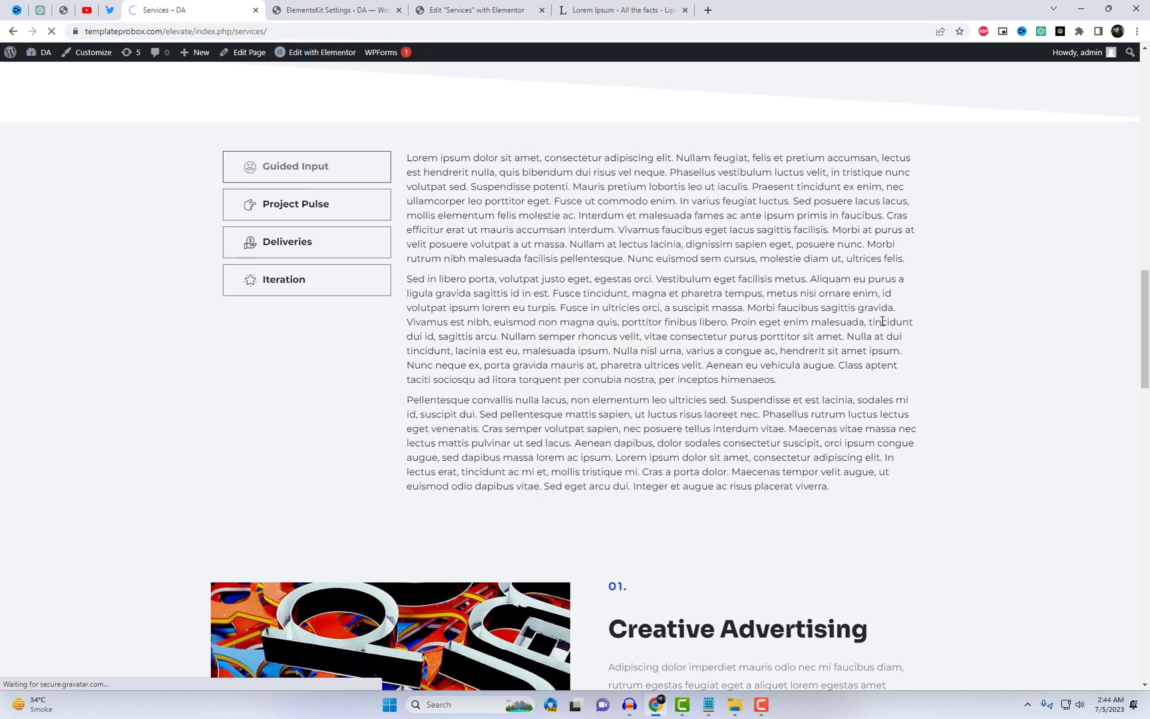
pyautogui.click(448, 176)
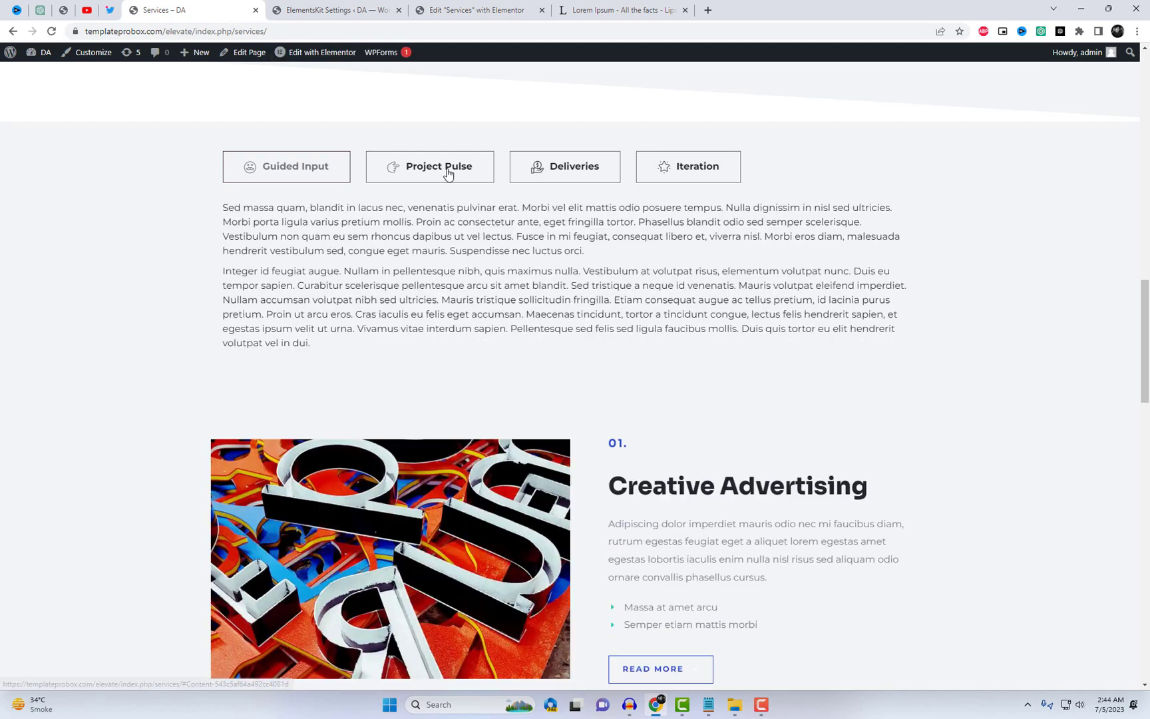
pyautogui.click(558, 174)
pyautogui.click(705, 174)
pyautogui.click(543, 171)
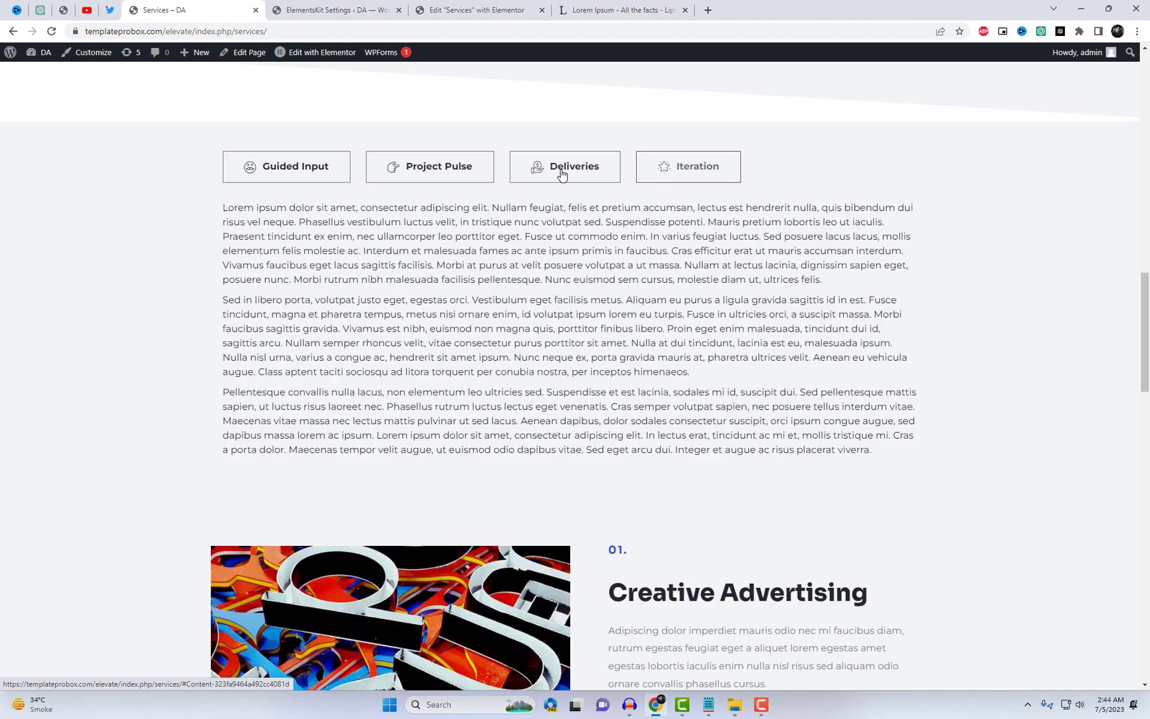
pyautogui.click(298, 165)
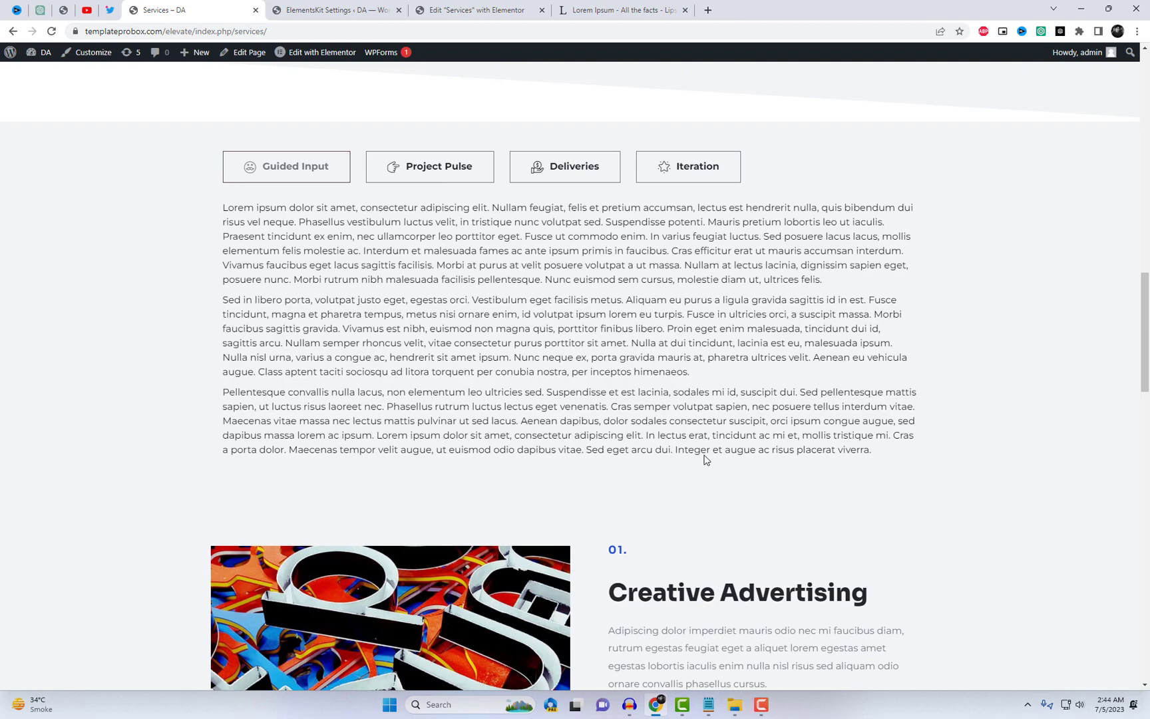
pyautogui.scroll(1, 706, 459)
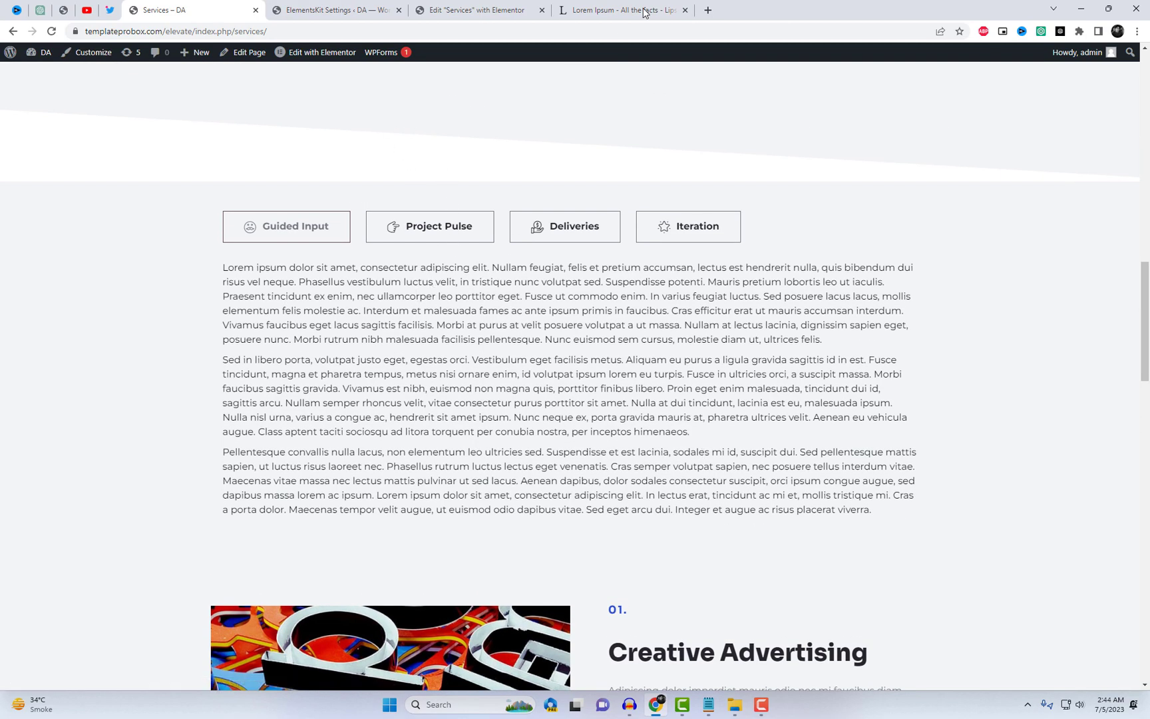
pyautogui.click(459, 8)
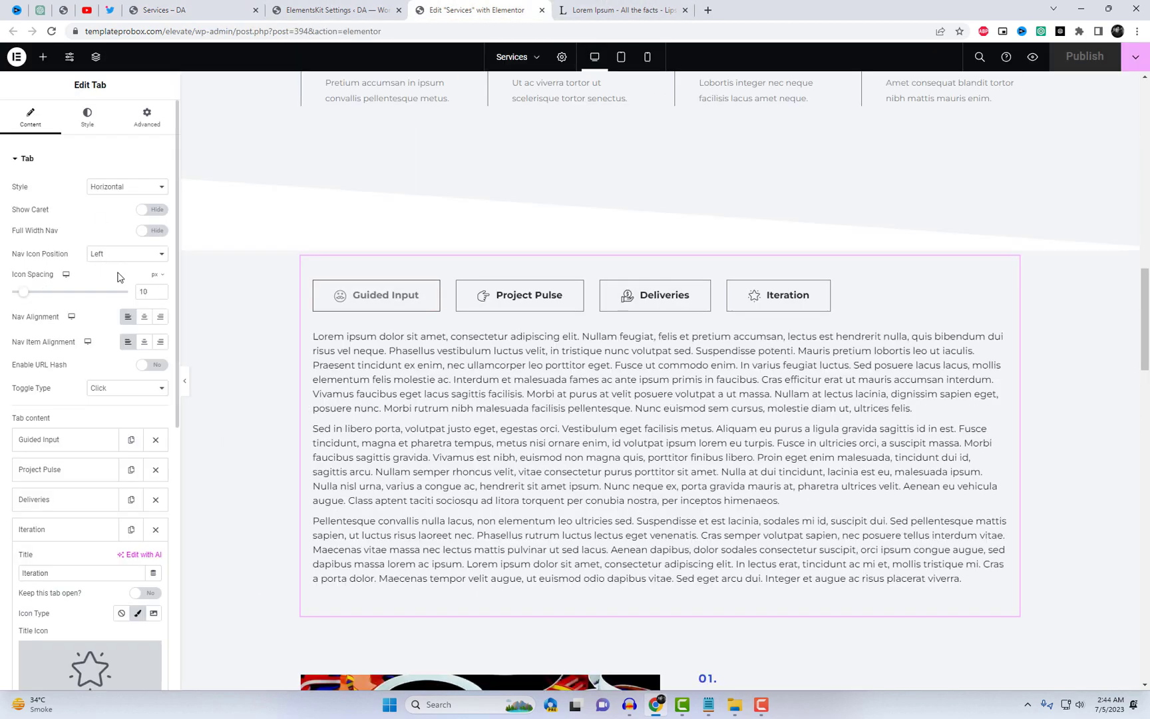
# - Change the tab Toggle Type from Click to Hover and publish
pyautogui.click(130, 390)
pyautogui.click(122, 410)
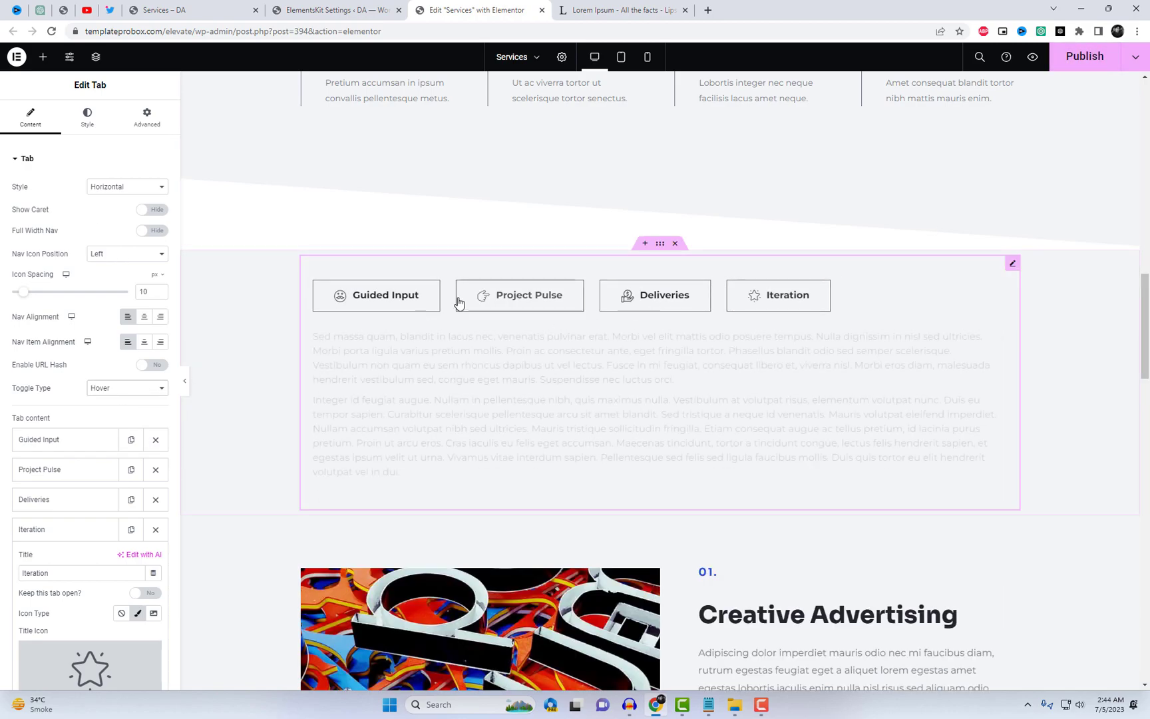
pyautogui.moveTo(552, 295)
pyautogui.click(1080, 58)
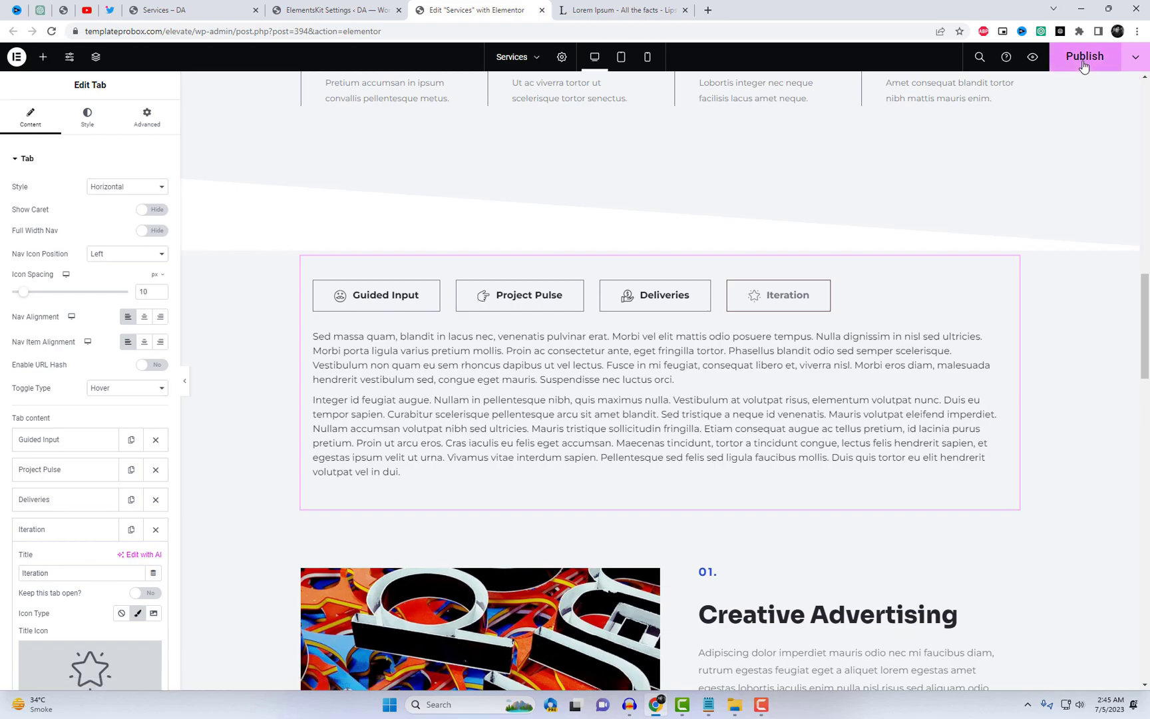
# - Reload the live Services page and confirm the tabs swap content on hover
pyautogui.click(164, 9)
pyautogui.rightClick(551, 175)
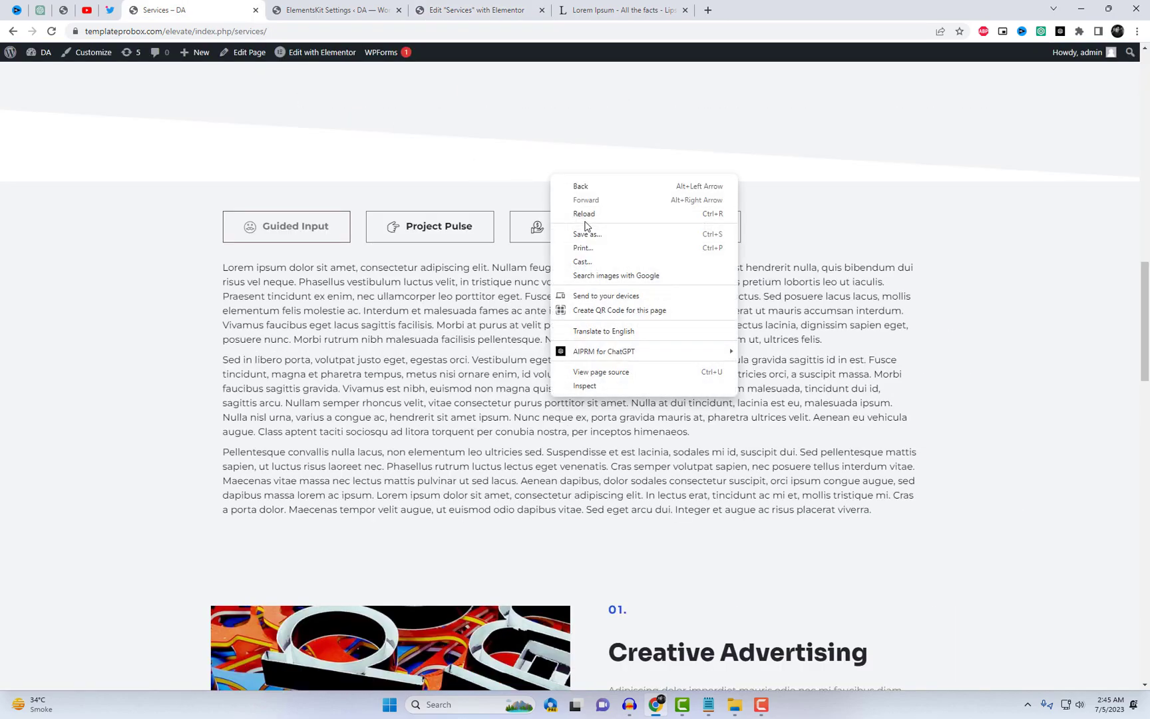
pyautogui.click(584, 214)
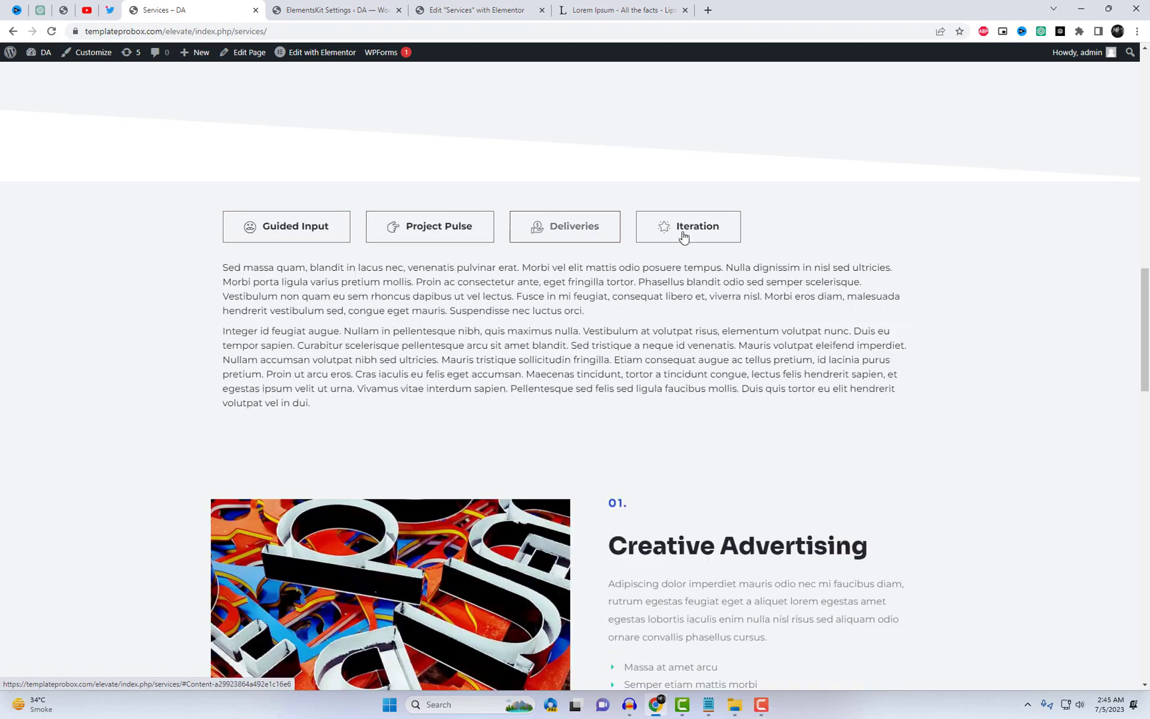
pyautogui.moveTo(479, 234)
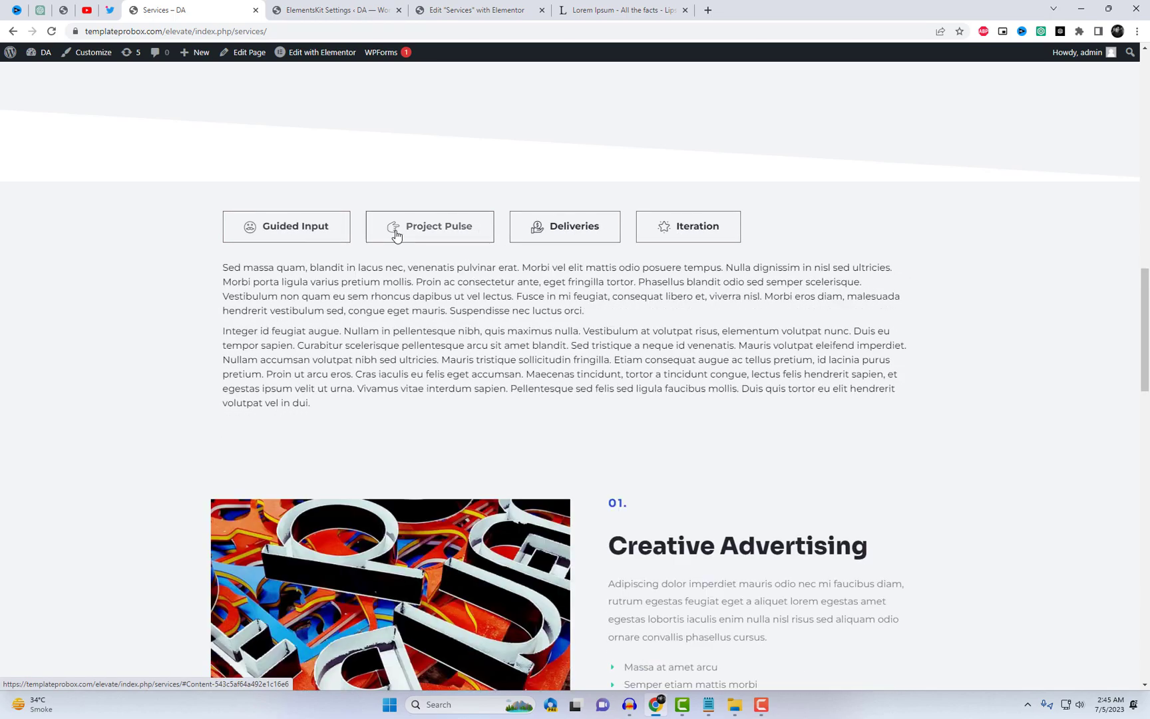
pyautogui.moveTo(546, 237)
pyautogui.moveTo(685, 234)
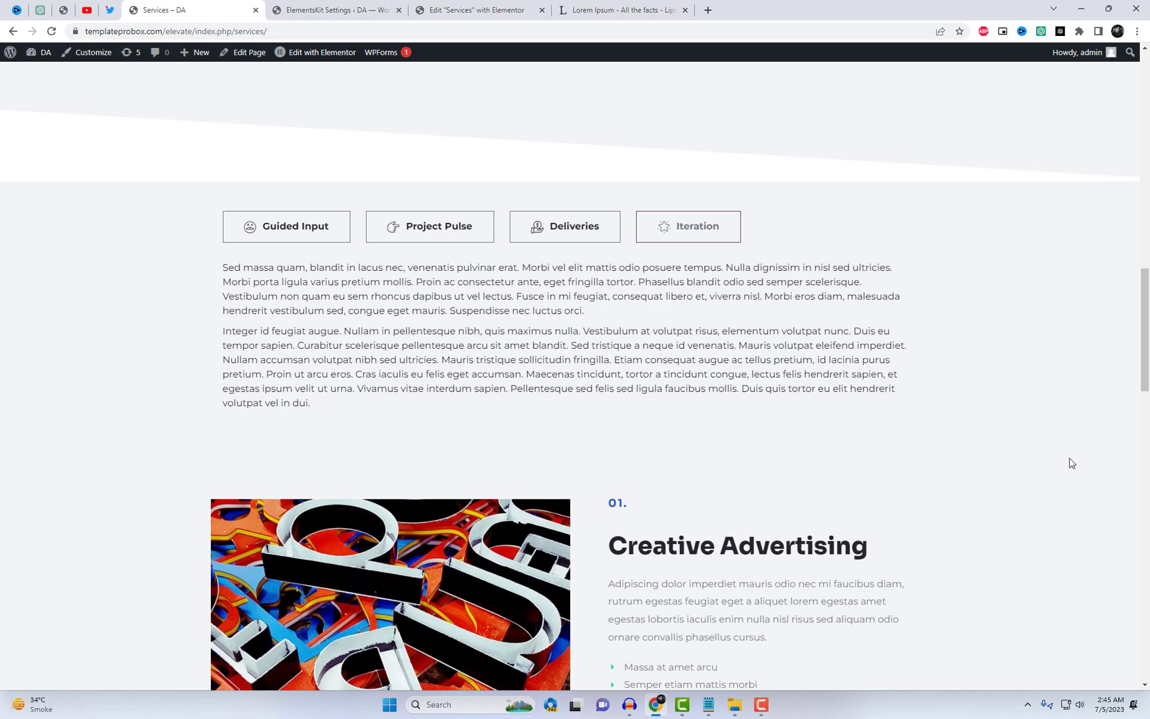